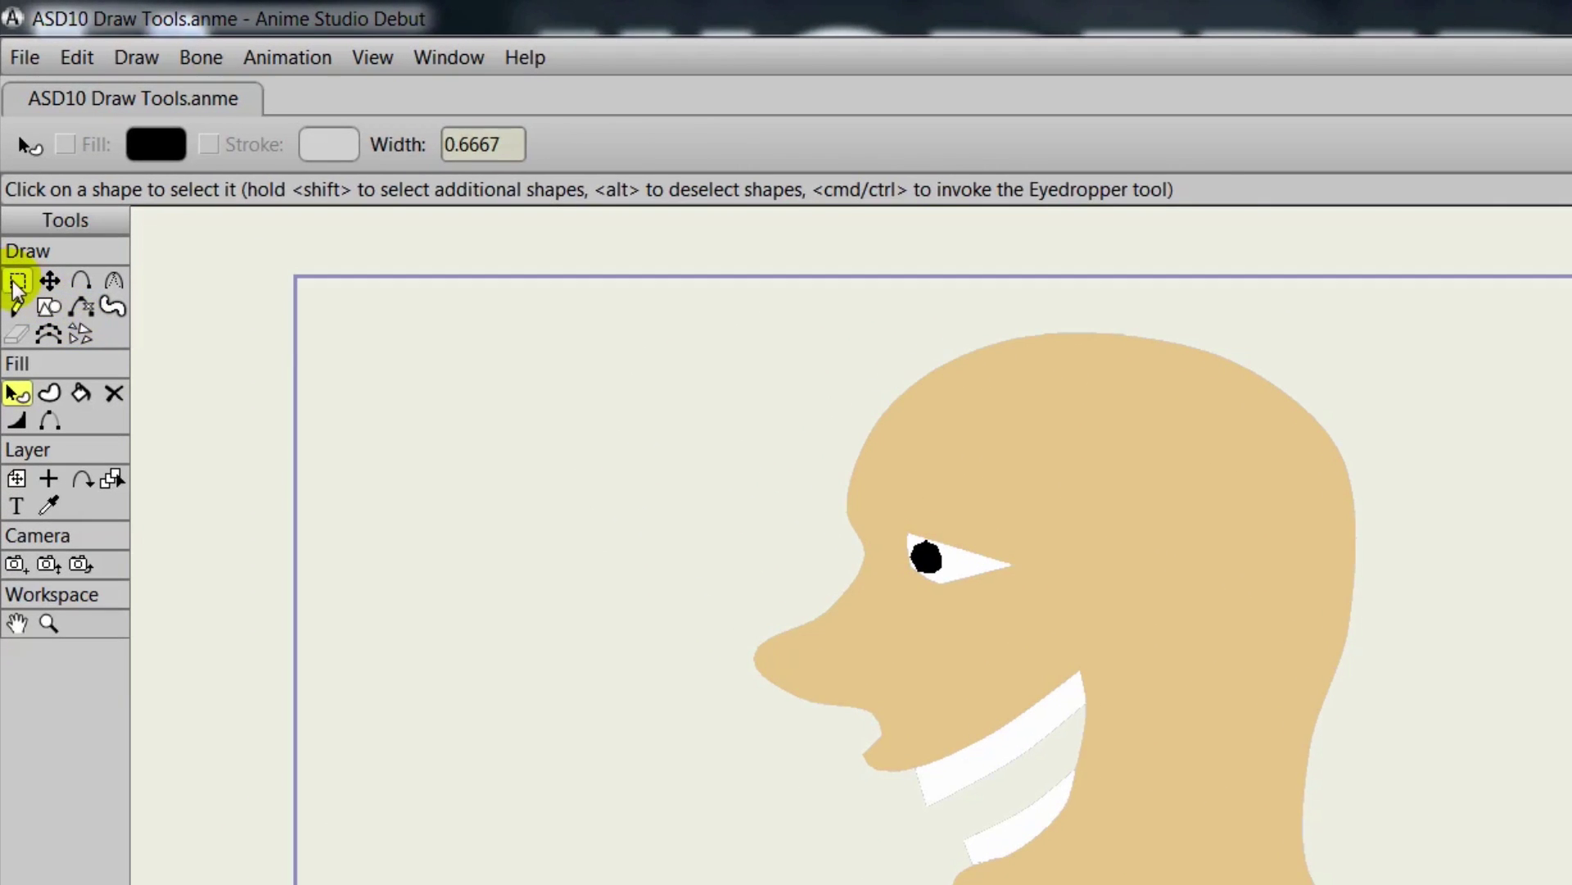
Box-select the head's top points and four right-side points, then add the three nose points.
click(11, 180)
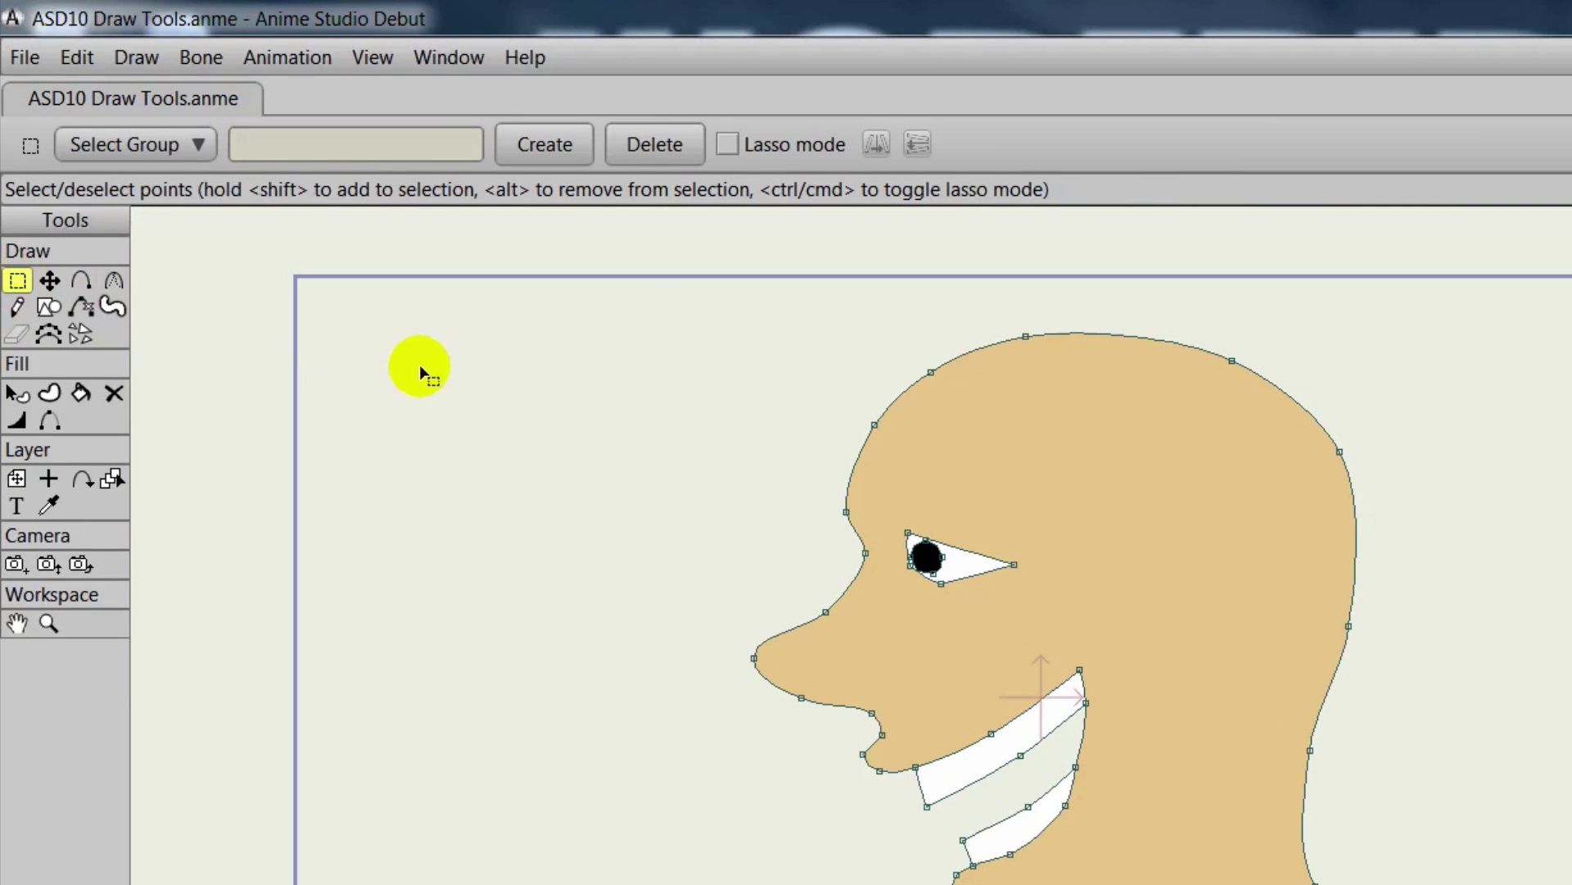
drag(638, 262, 1571, 884)
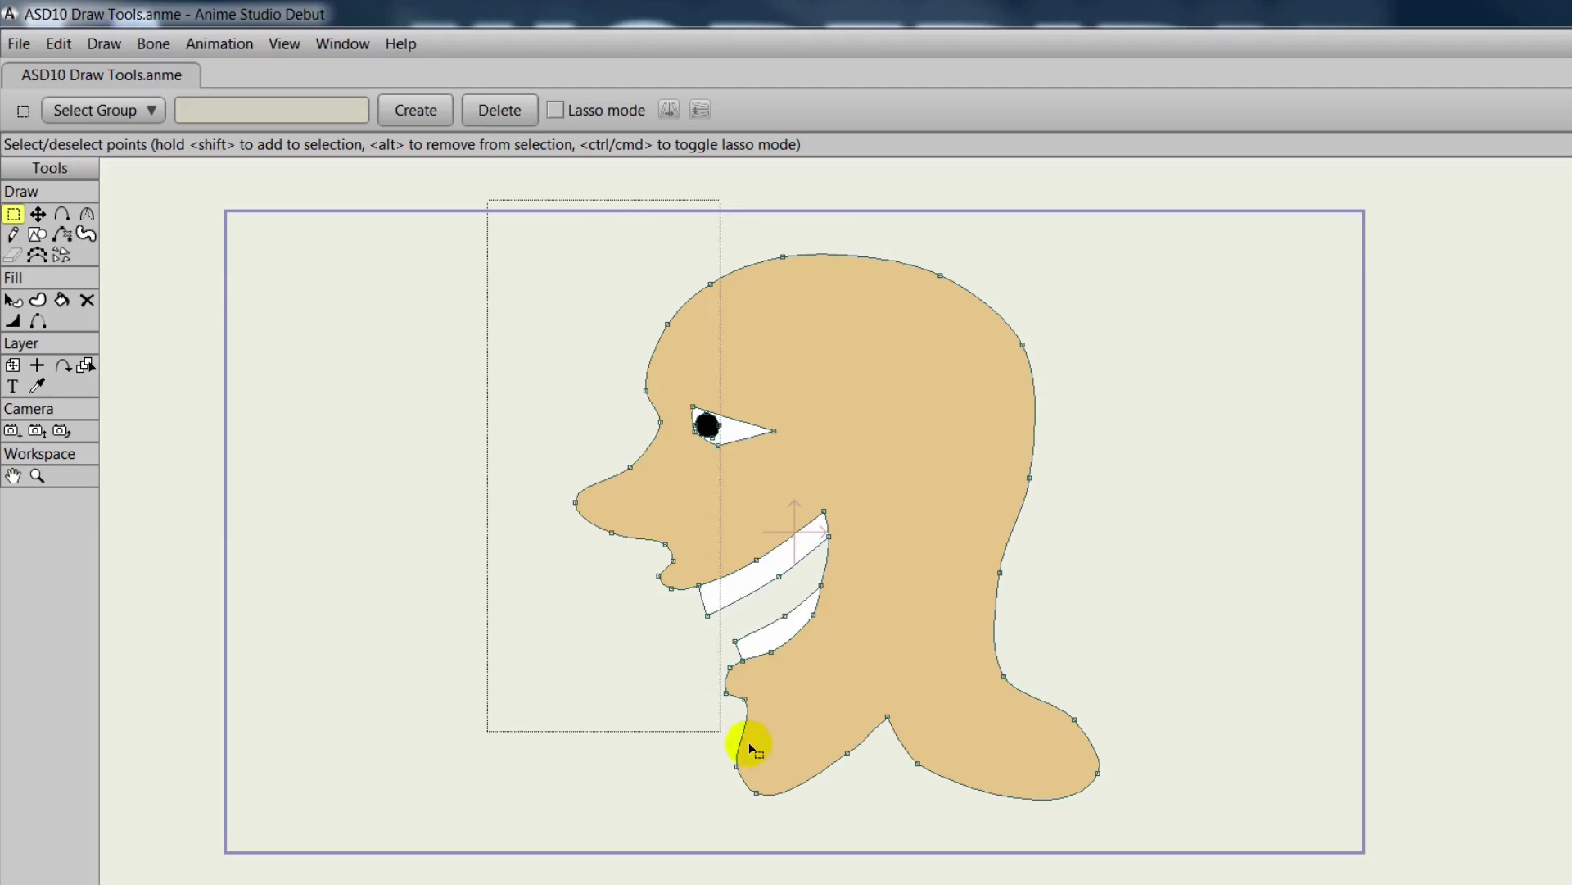
drag(1205, 876, 1205, 876)
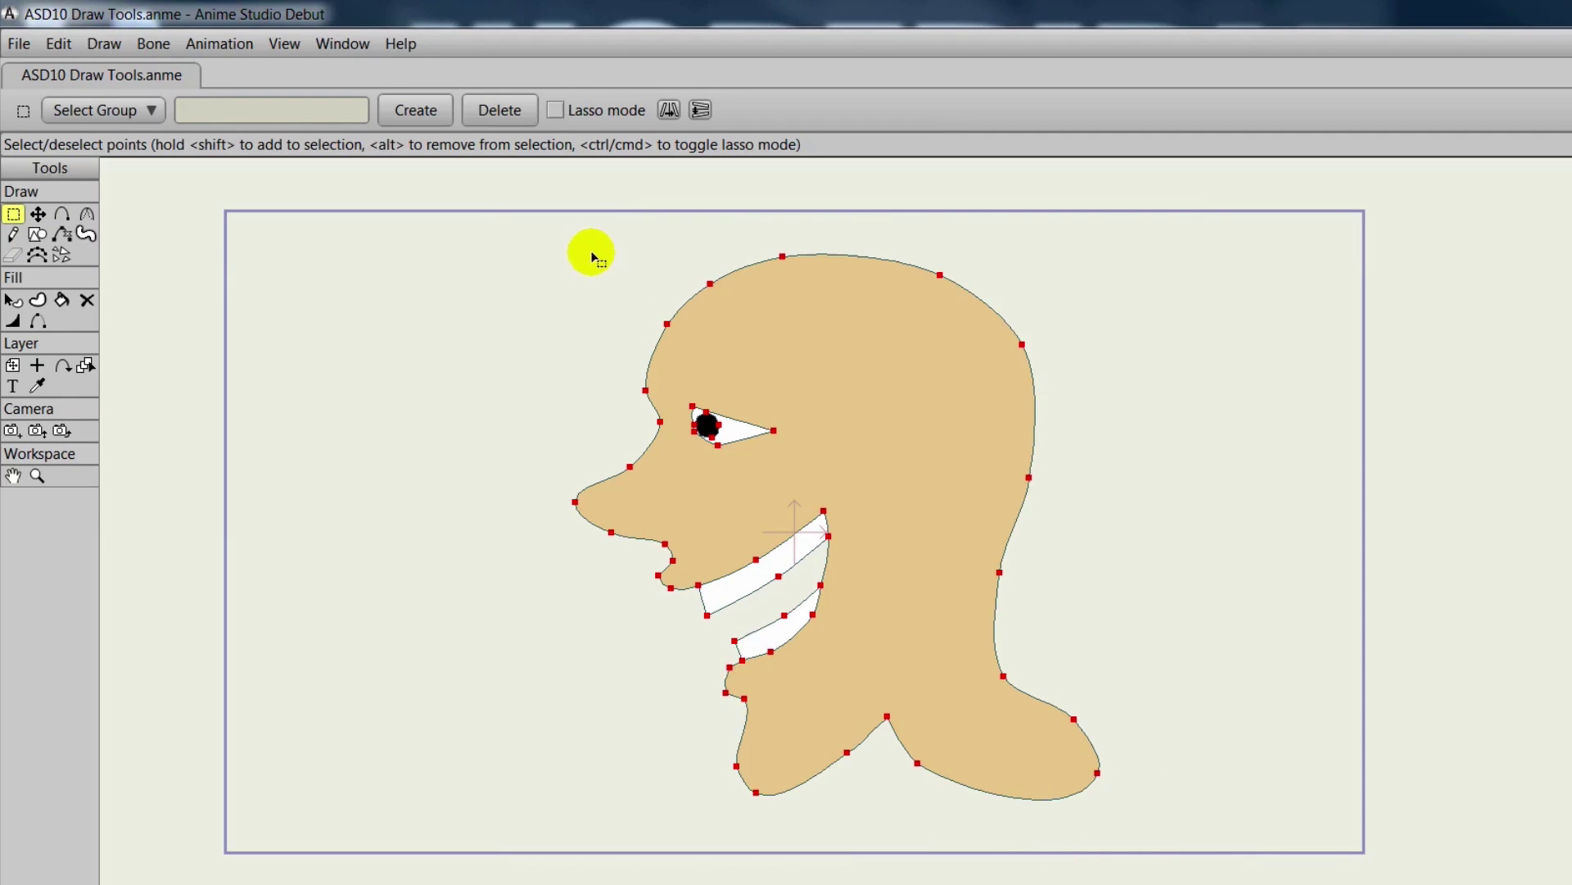
drag(594, 261, 735, 345)
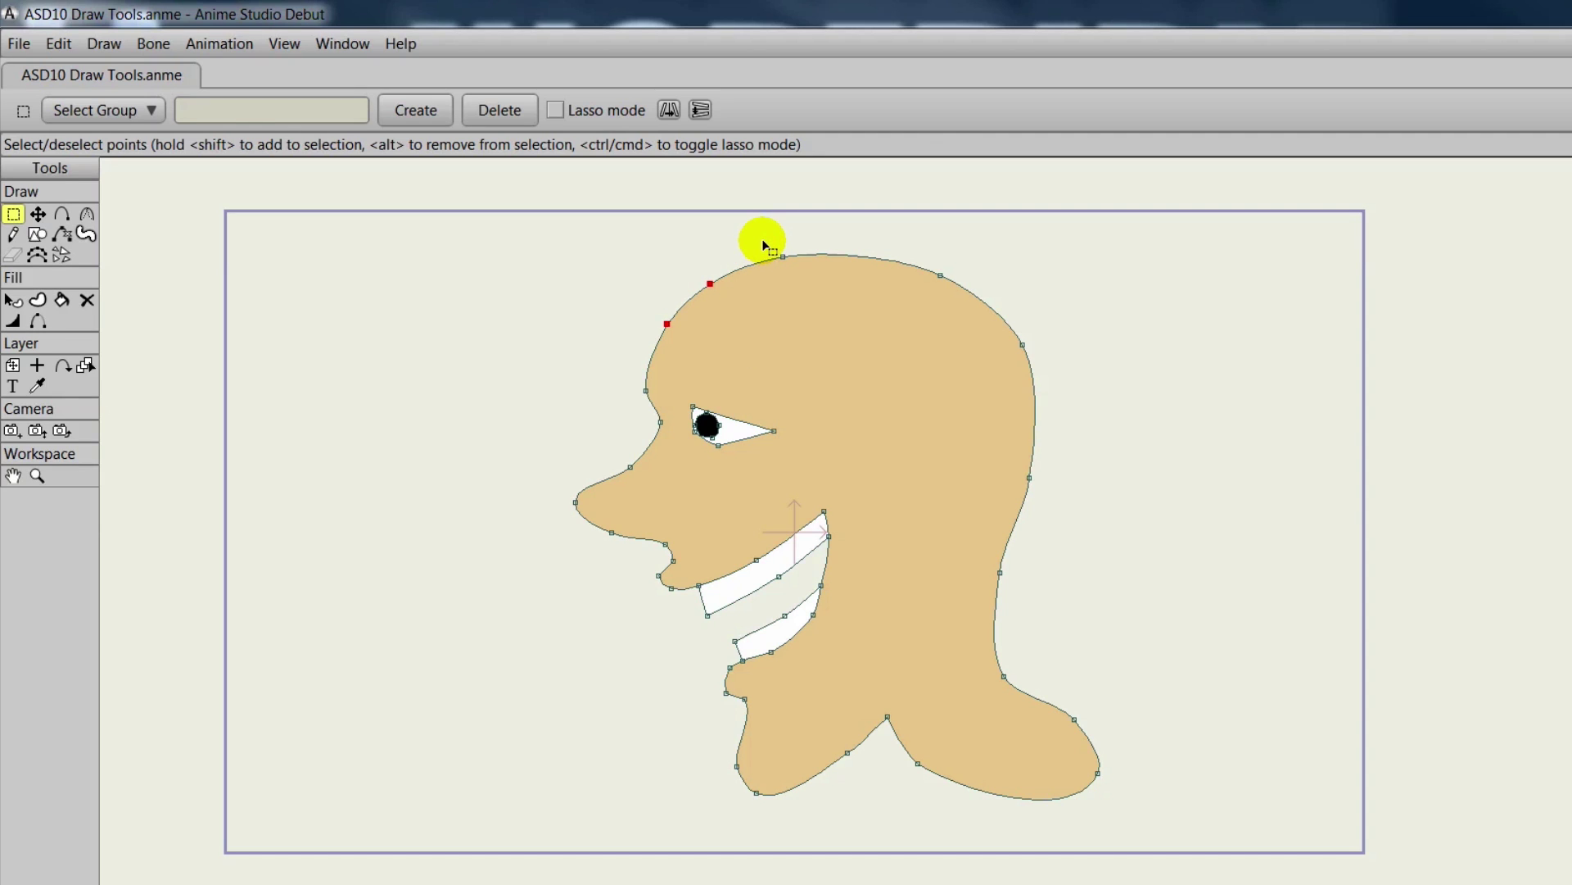
drag(761, 238, 822, 291)
drag(881, 240, 1108, 610)
drag(514, 440, 637, 565)
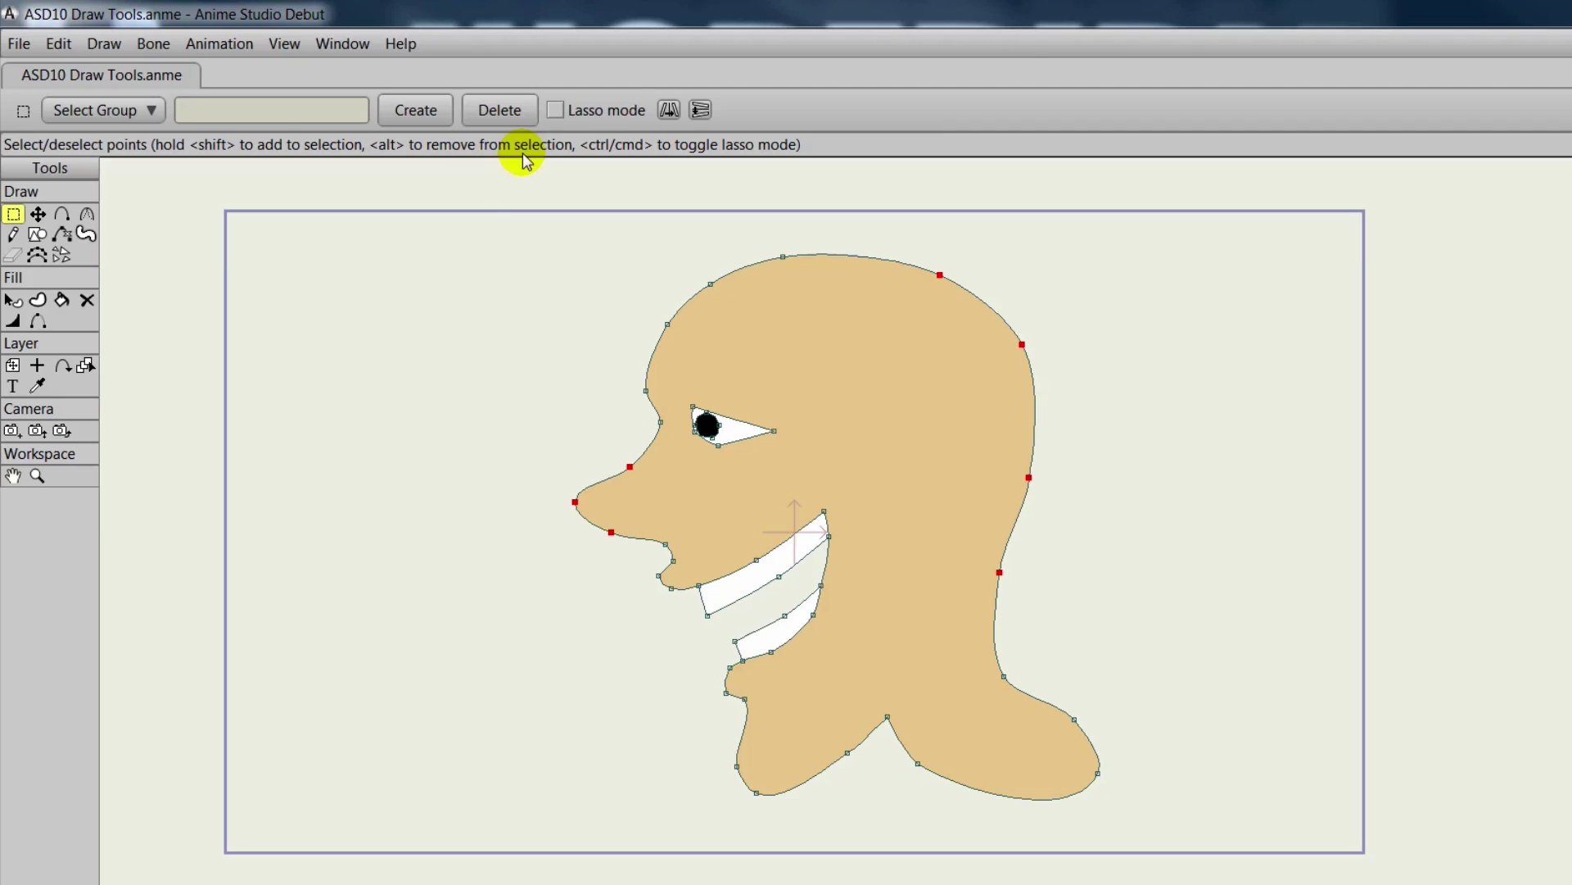
Turn on Lasso mode and loop-select outline points along the forehead and top of the head.
click(556, 110)
drag(632, 272, 655, 326)
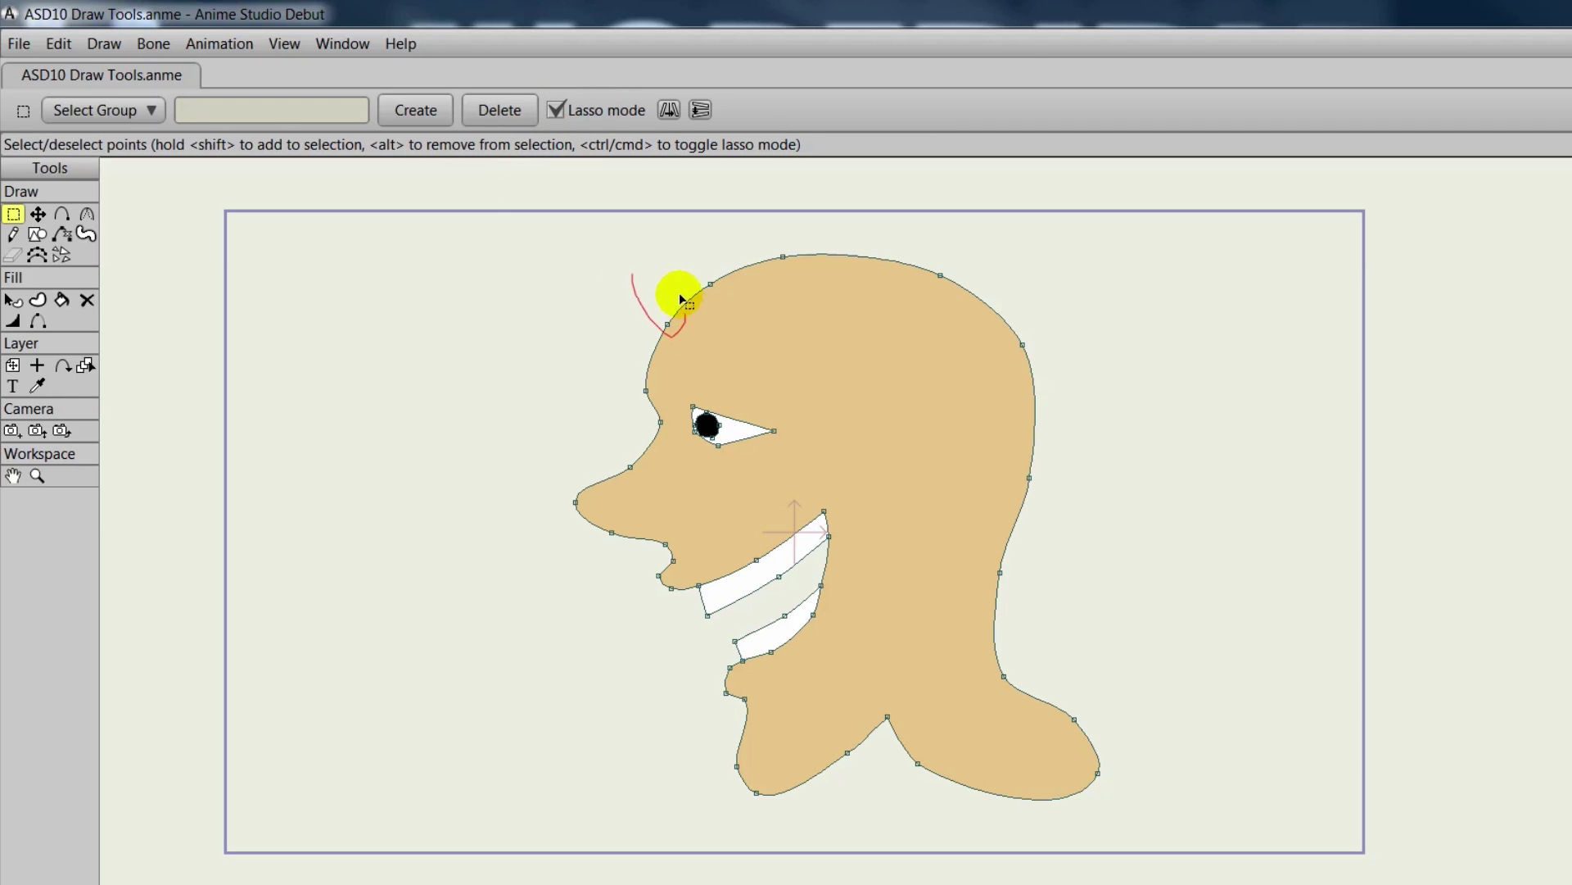
mouse_move(677, 250)
mouse_down()
mouse_move(838, 241)
mouse_move(878, 281)
mouse_up()
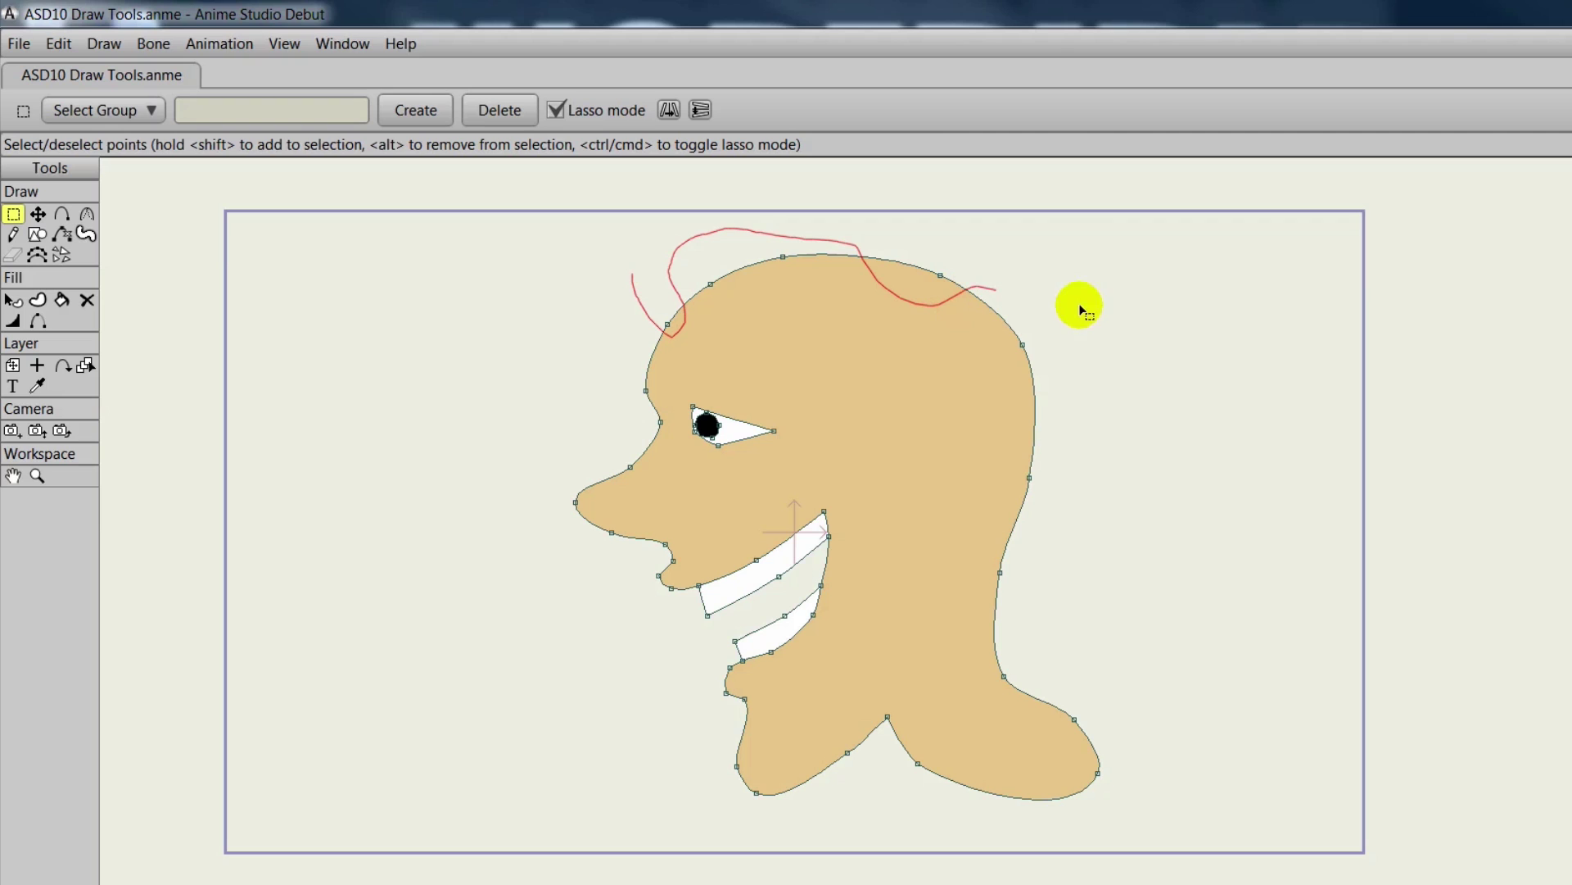
mouse_move(1082, 494)
mouse_down()
mouse_move(990, 547)
mouse_move(1032, 645)
mouse_move(1091, 601)
mouse_move(1217, 383)
mouse_move(1132, 283)
mouse_move(931, 220)
mouse_move(710, 218)
mouse_move(624, 293)
mouse_up()
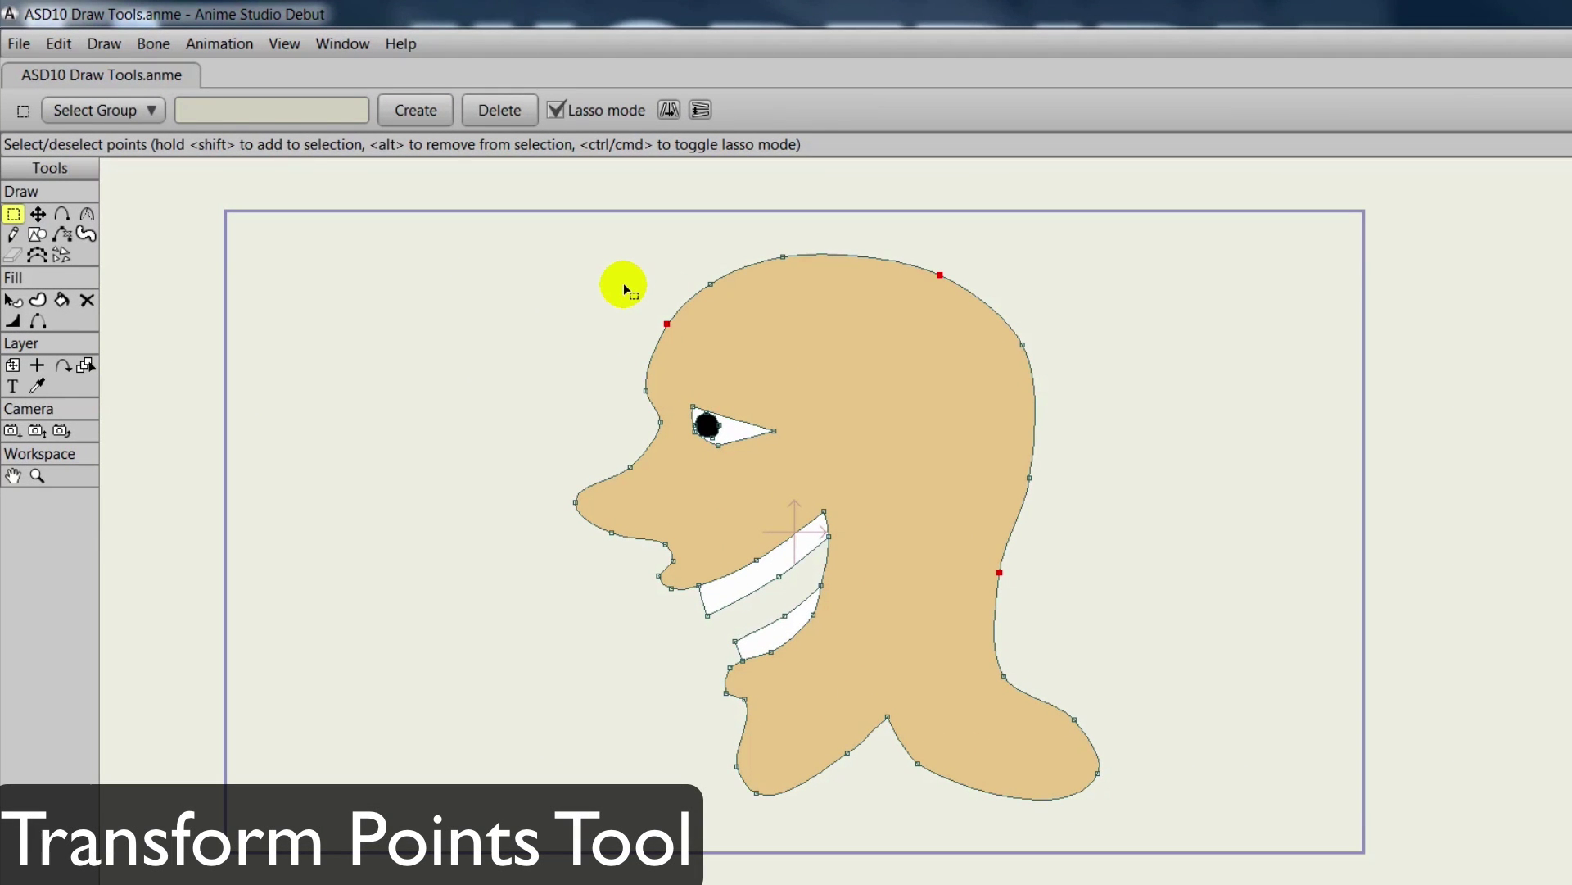
Lasso all the head and neck points and switch to Transform Points.
click(39, 216)
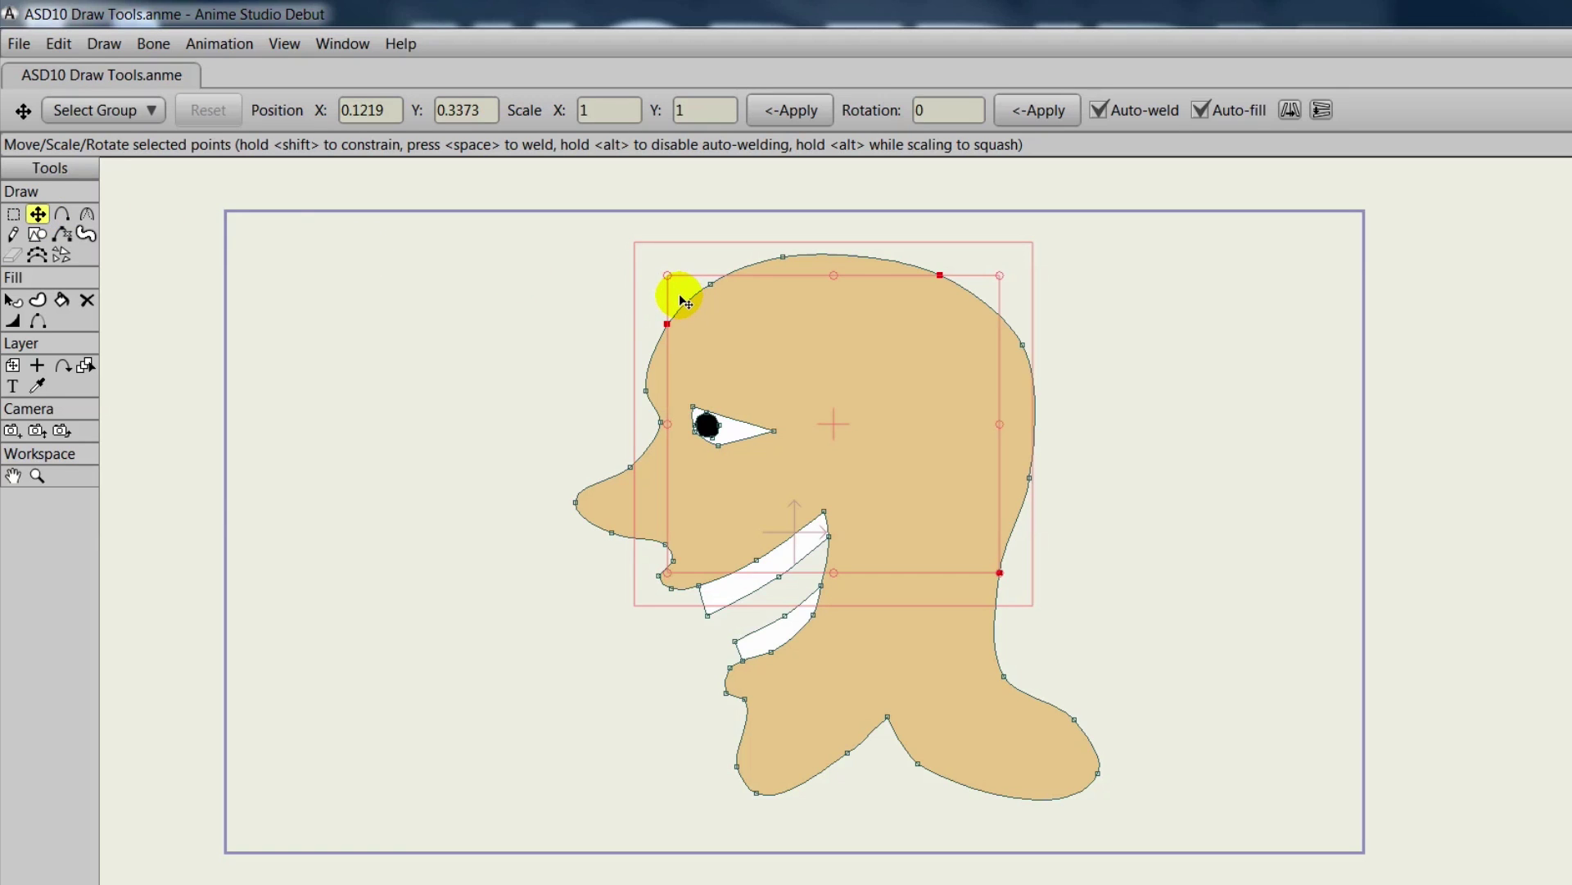
click(13, 214)
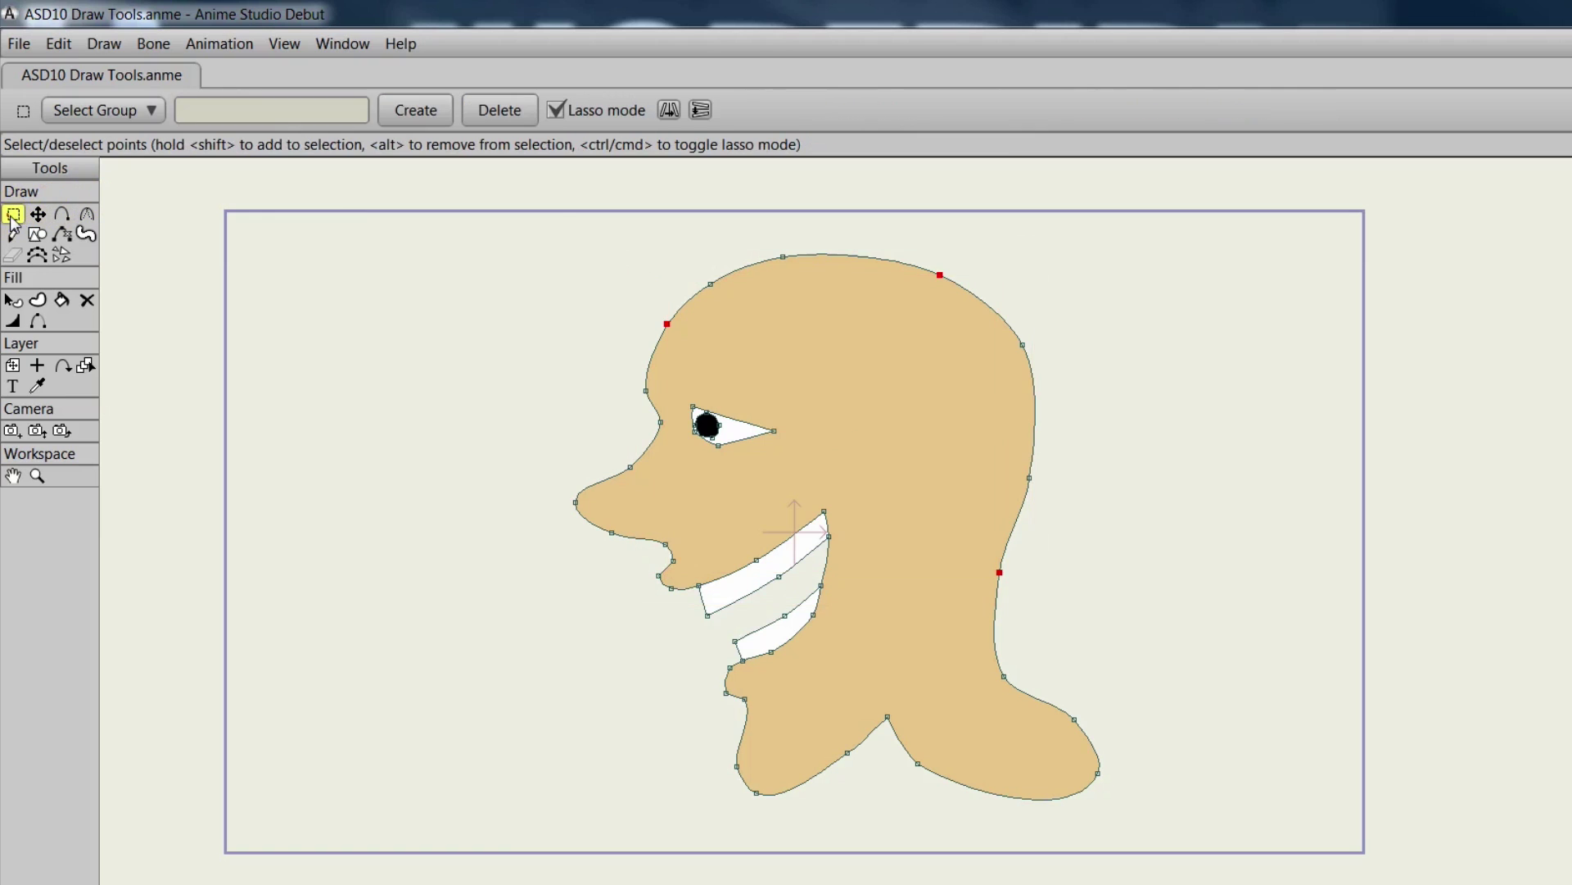
mouse_move(533, 445)
mouse_down()
mouse_move(651, 788)
mouse_move(792, 863)
mouse_move(1112, 875)
mouse_move(1224, 755)
mouse_move(1149, 301)
mouse_move(913, 191)
mouse_move(530, 268)
mouse_move(506, 291)
mouse_move(456, 280)
mouse_up()
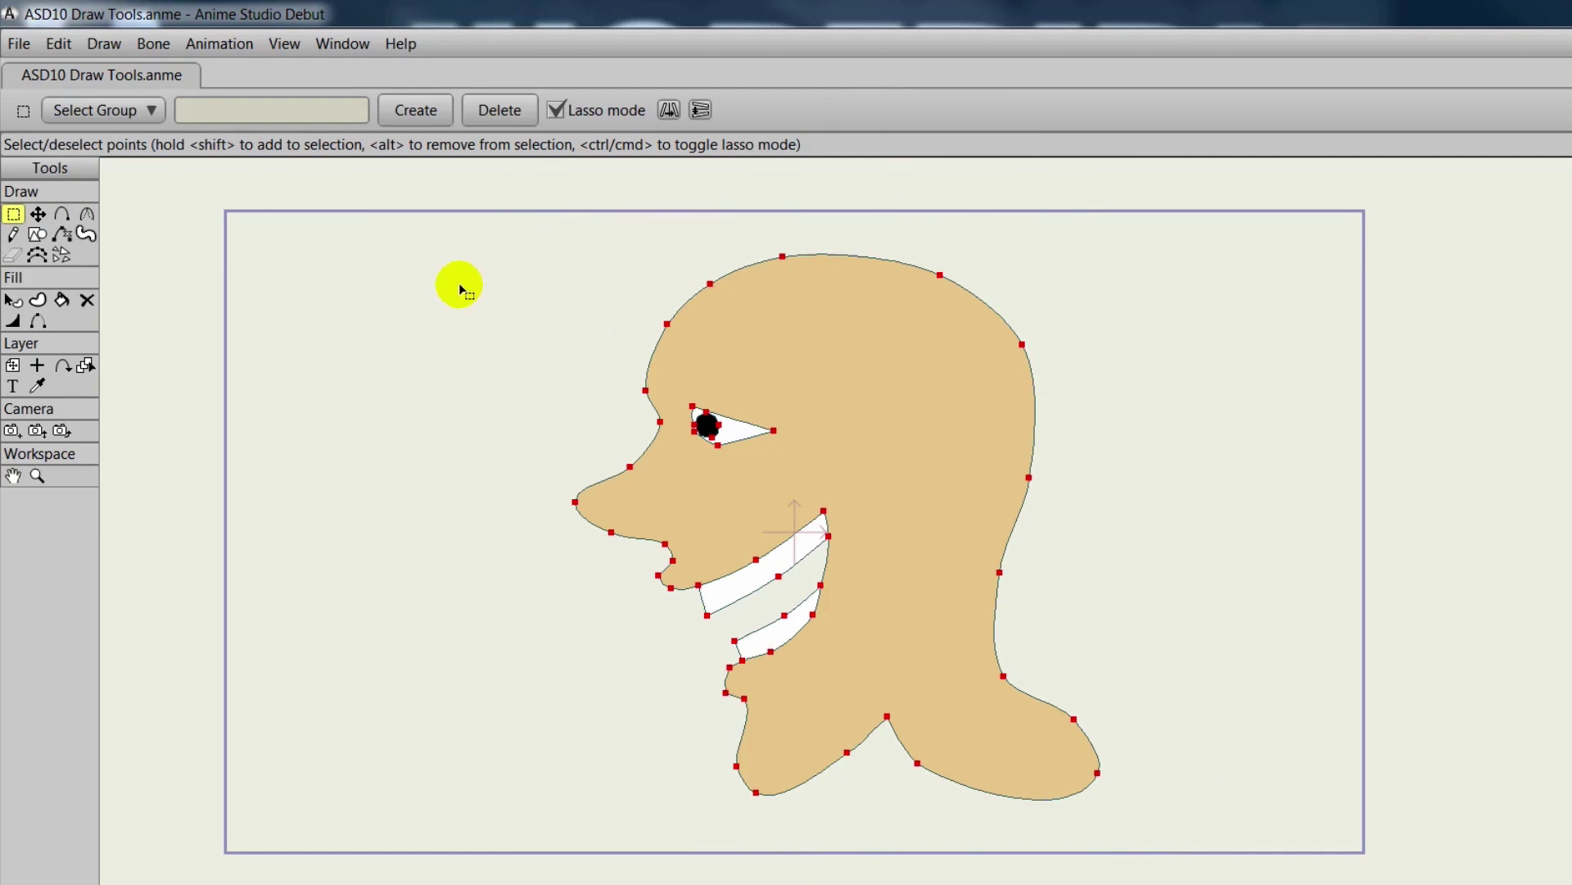
click(38, 213)
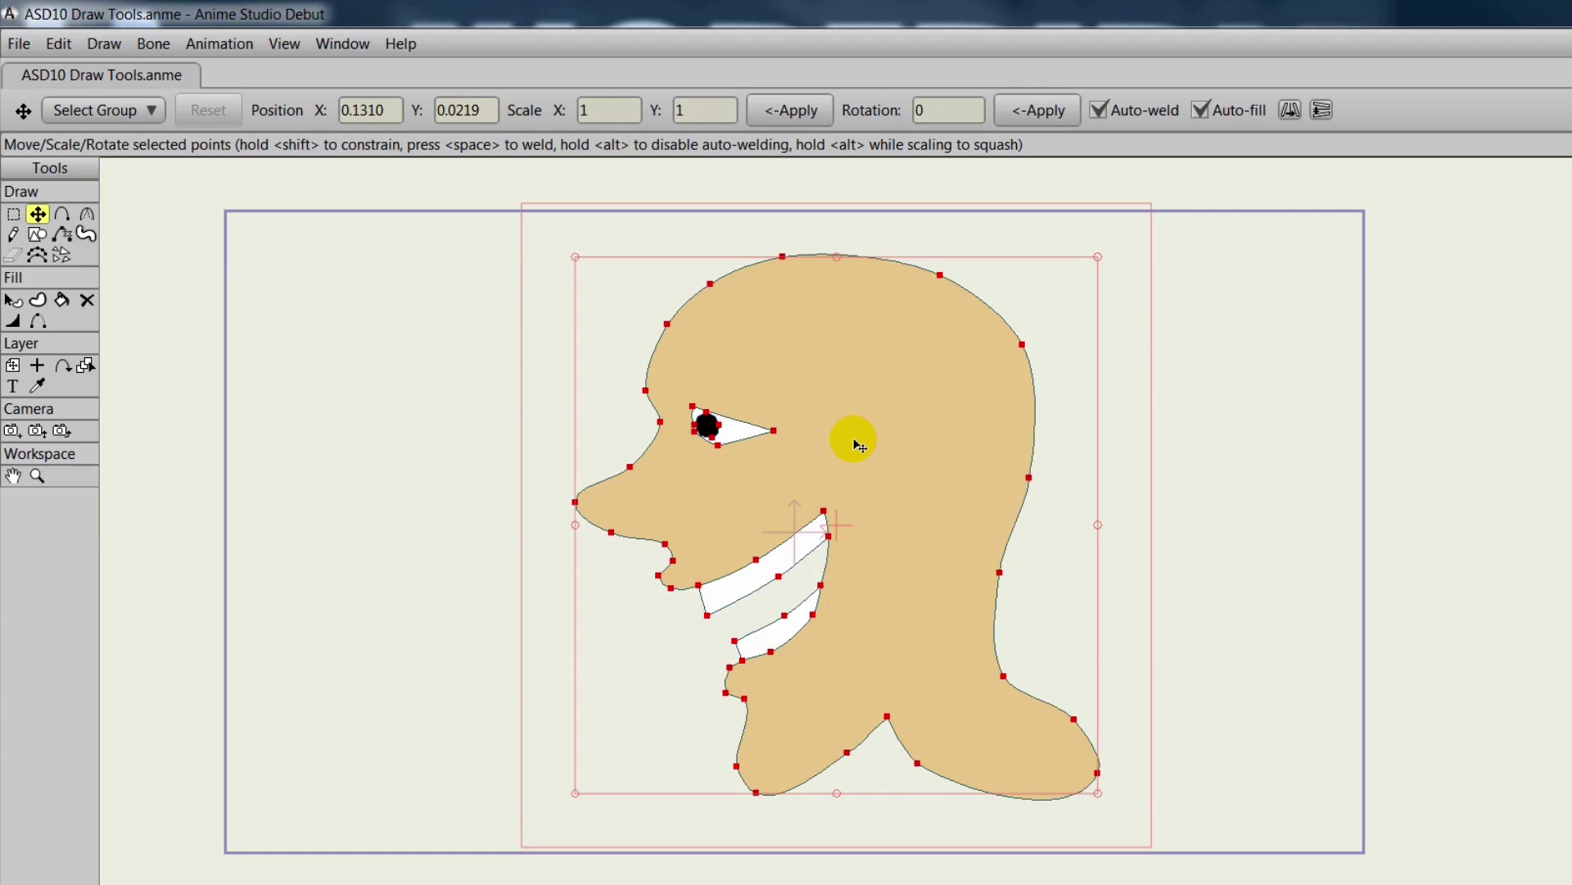
Reposition the head, rotate it clockwise, shrink it, squash it vertically and widen it.
mouse_move(856, 444)
mouse_down()
mouse_move(742, 422)
mouse_move(646, 502)
mouse_move(906, 439)
mouse_move(713, 393)
mouse_move(846, 449)
mouse_move(852, 438)
mouse_up()
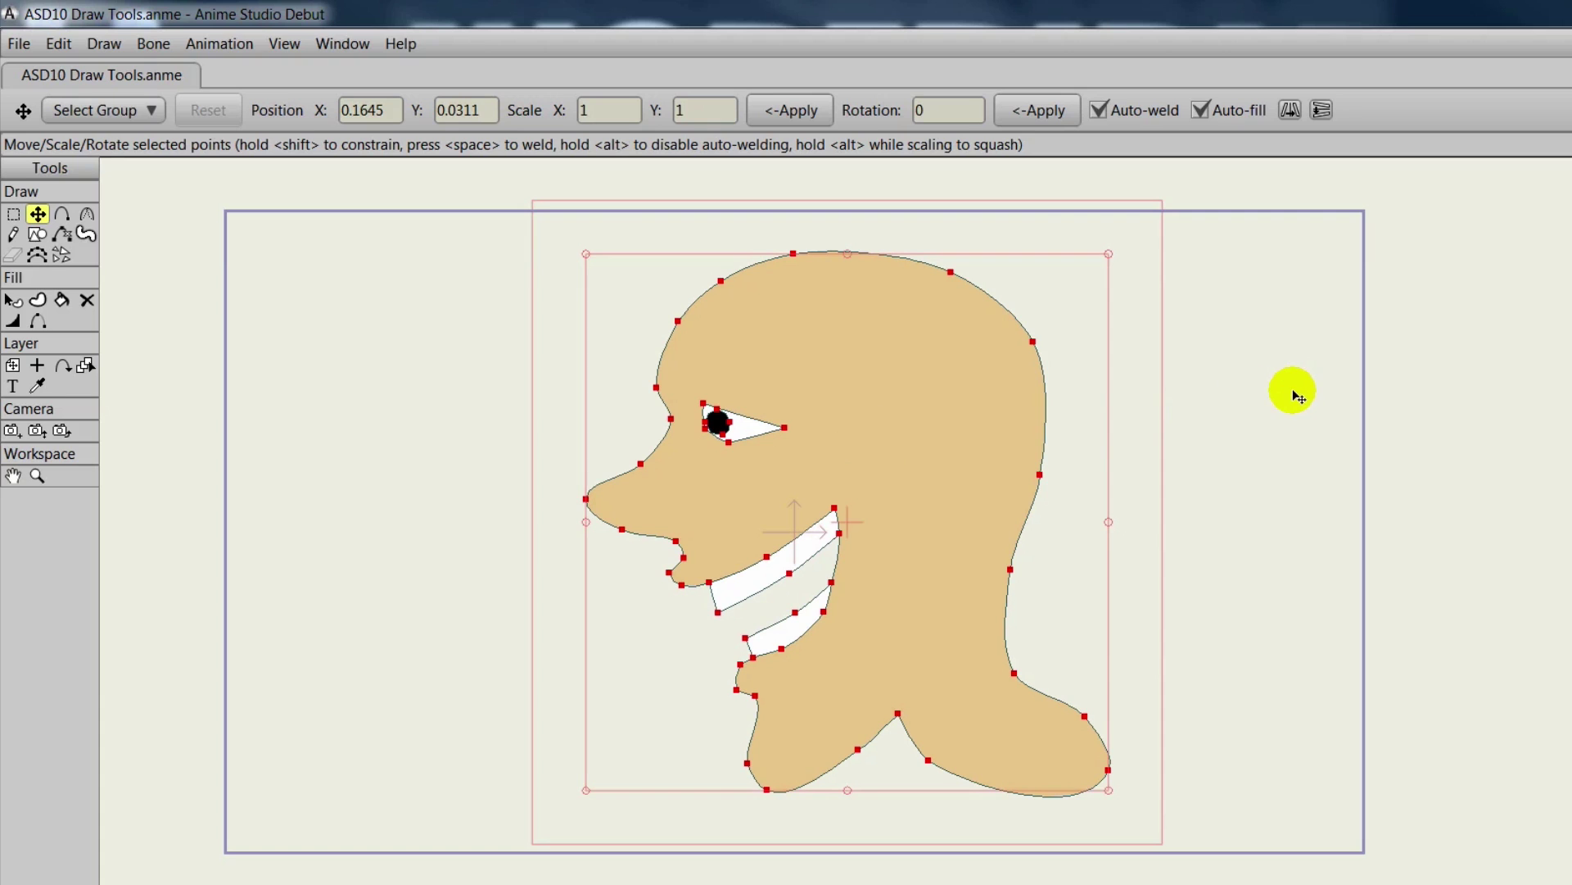
drag(1298, 395, 1212, 379)
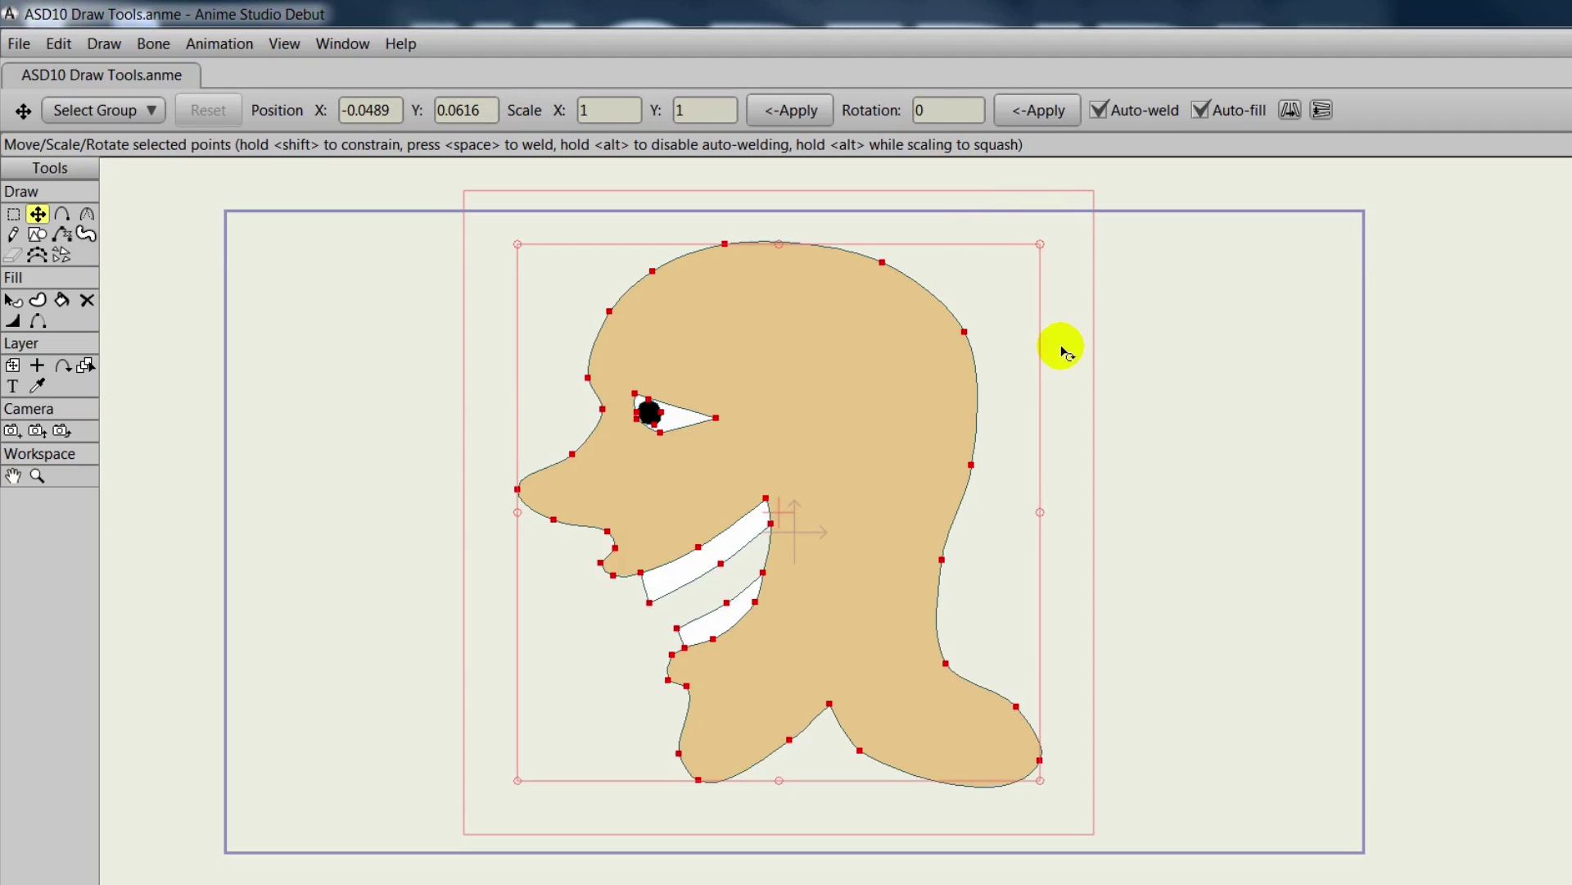
drag(1056, 344, 1025, 440)
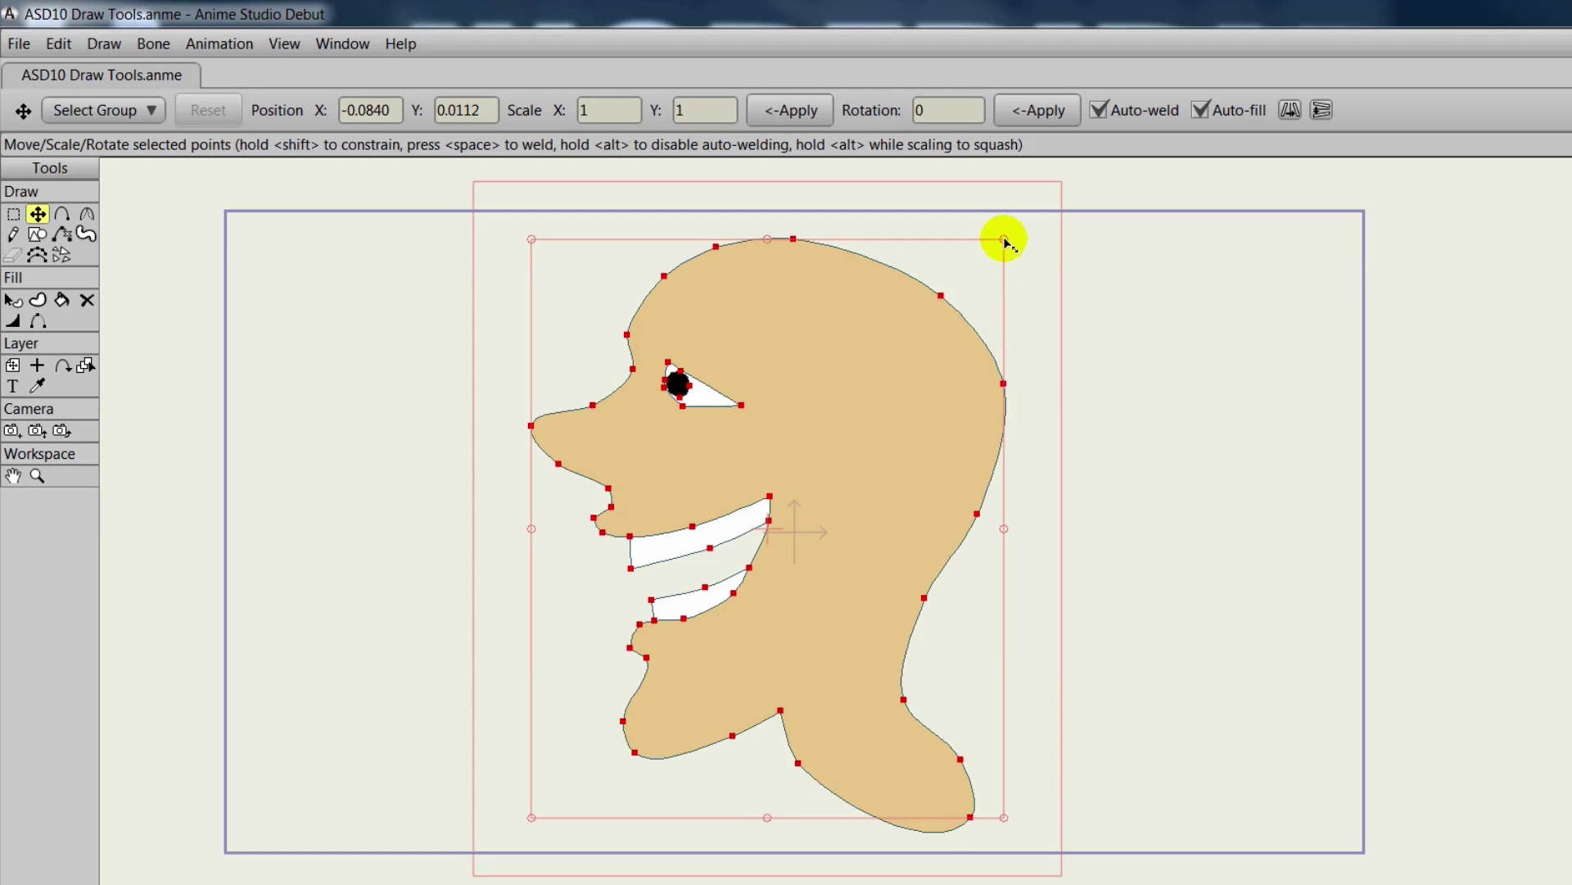
drag(1004, 240, 955, 324)
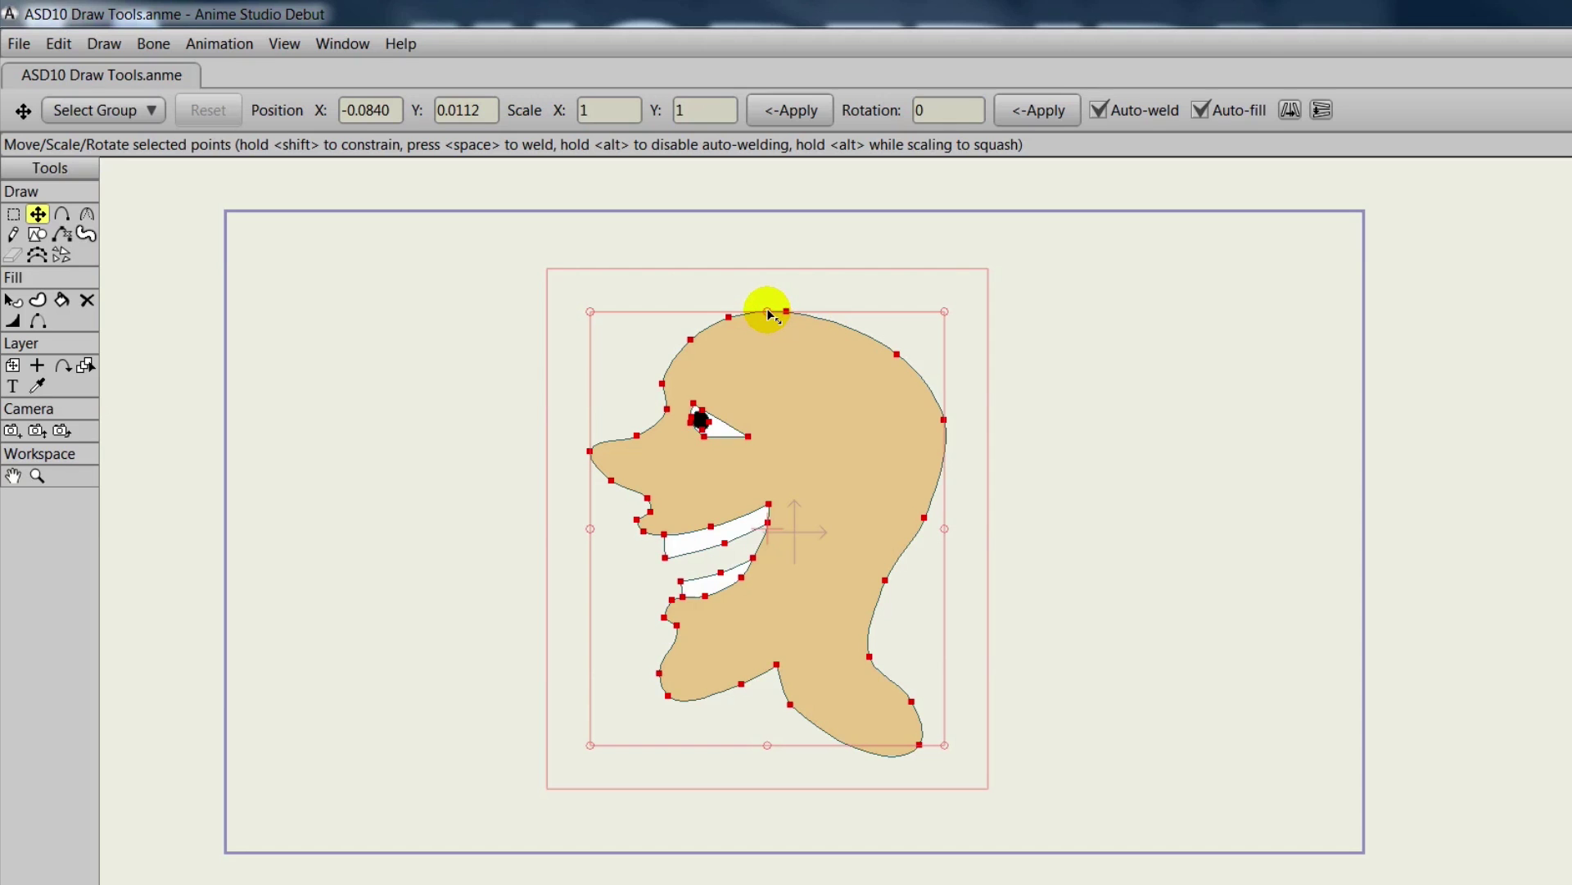
mouse_move(767, 312)
mouse_down()
mouse_move(762, 389)
mouse_move(762, 306)
mouse_up()
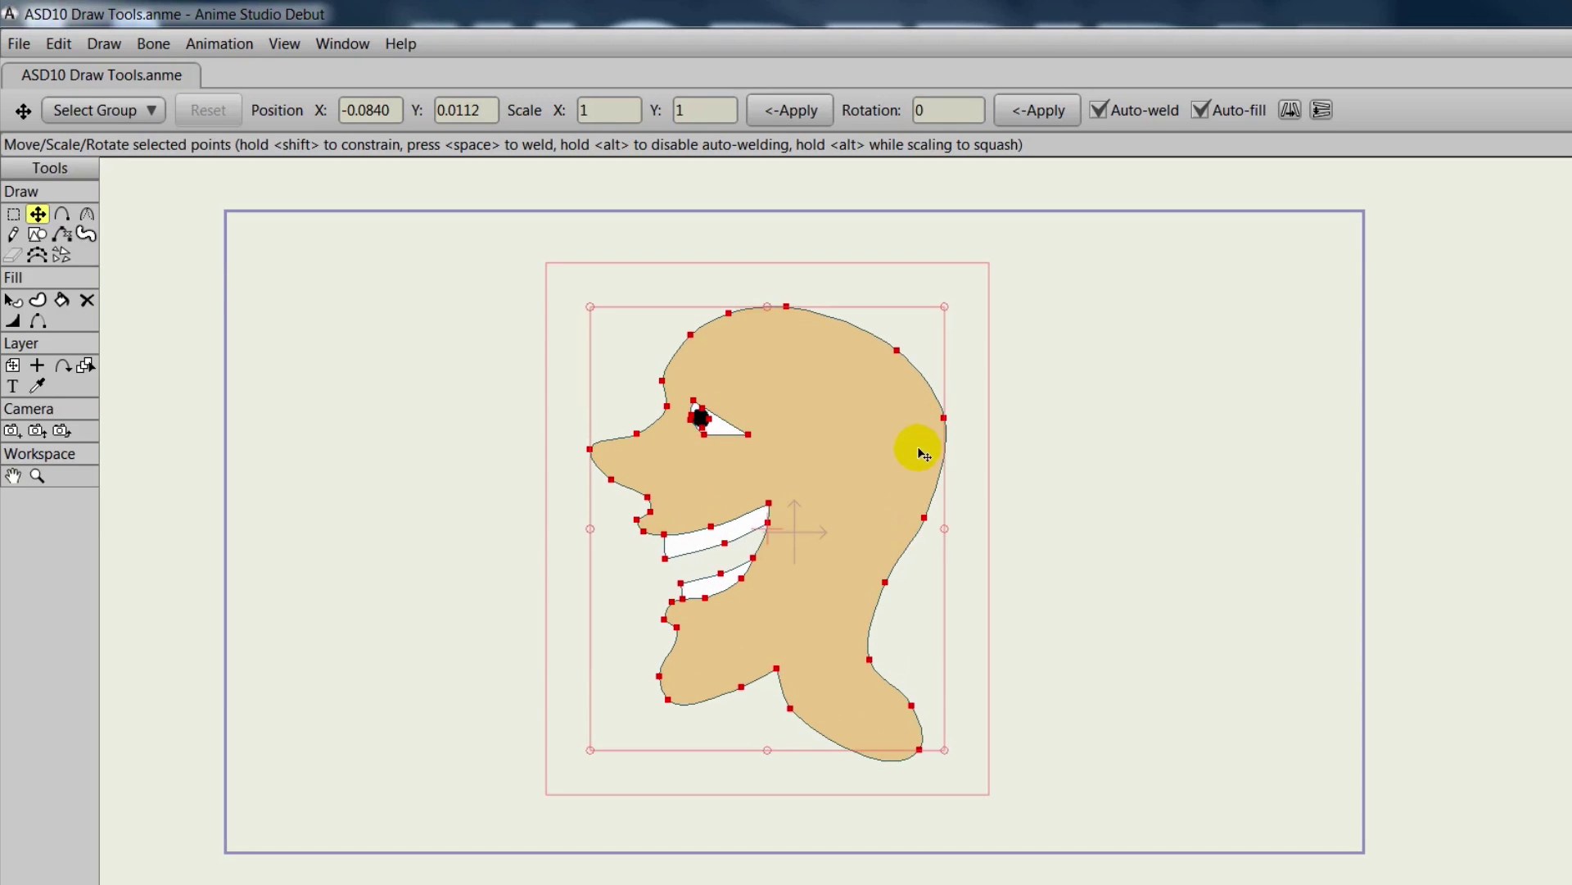
mouse_move(944, 530)
mouse_down()
mouse_move(1021, 527)
mouse_move(939, 528)
mouse_up()
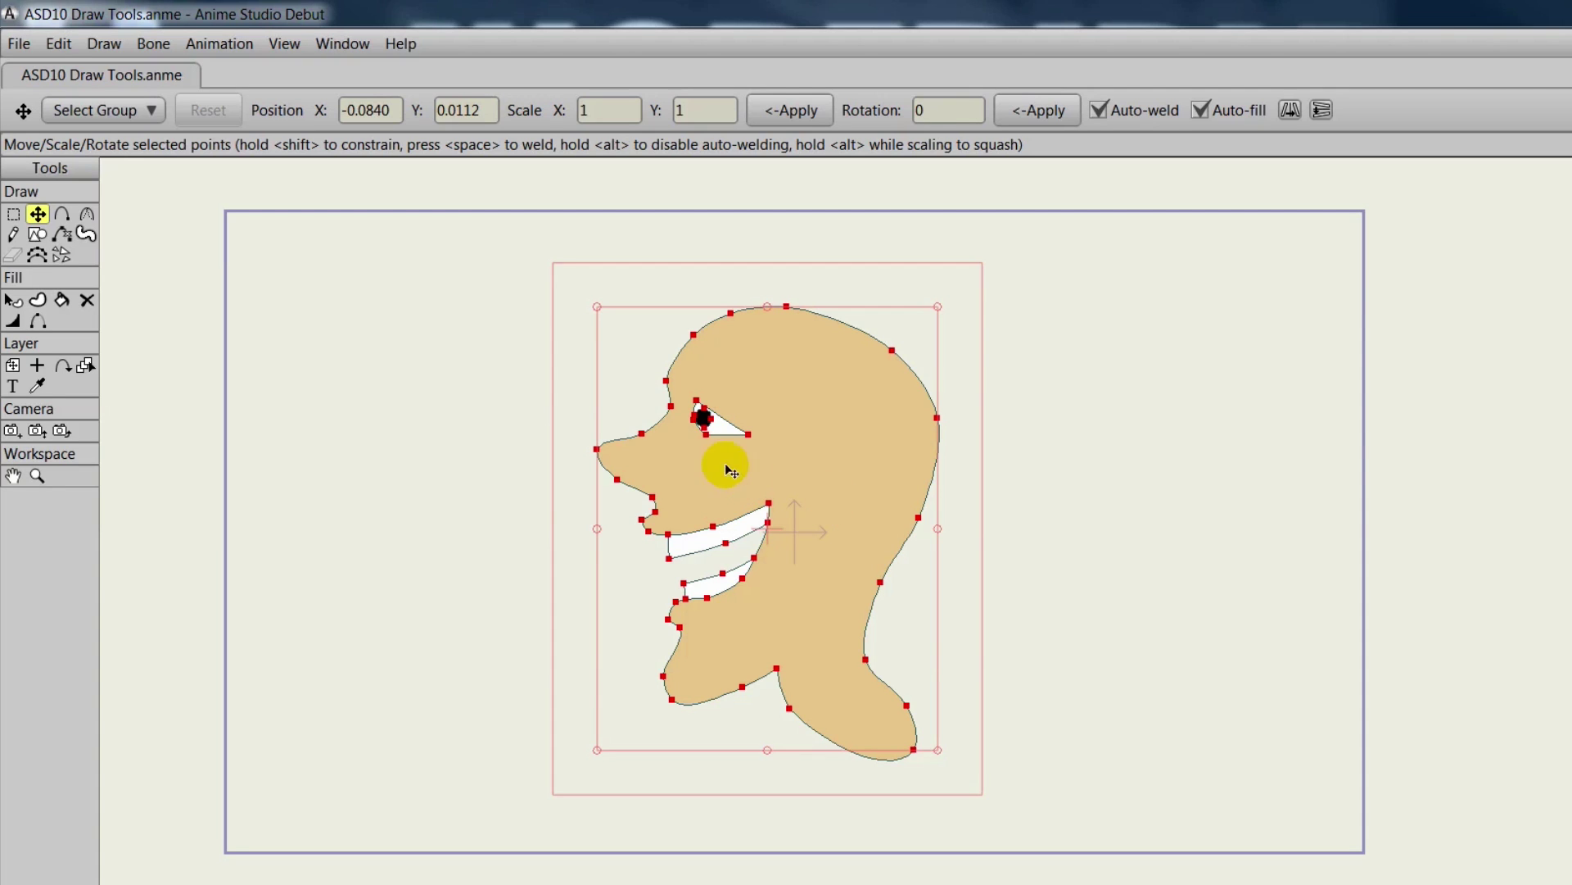
Deselect, lasso the nose-tip points and drag them left to lengthen the nose.
click(410, 385)
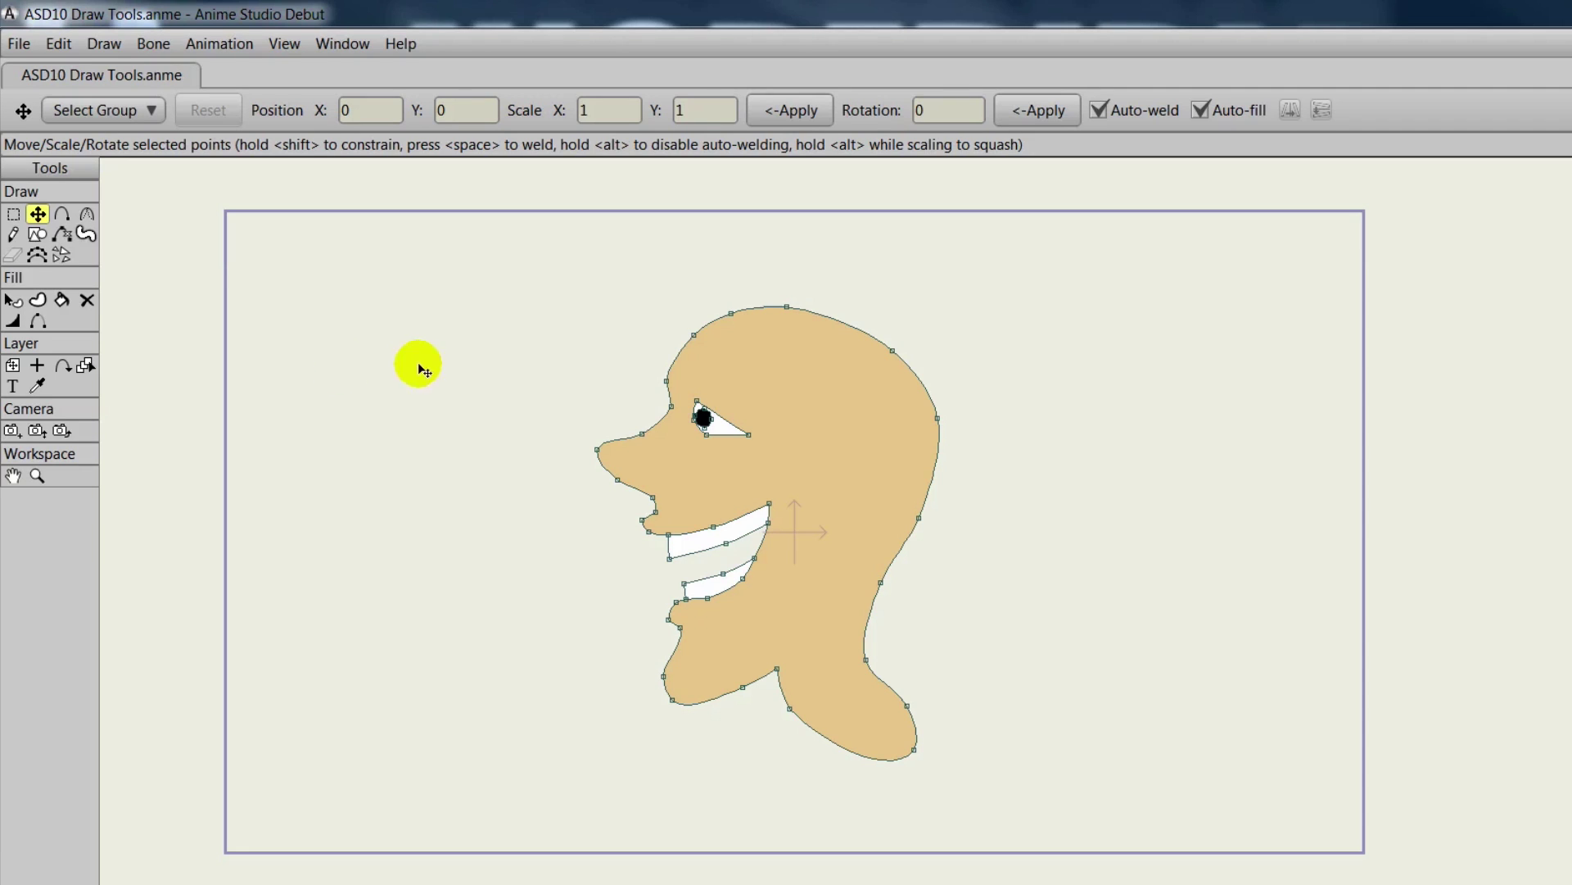
mouse_move(455, 362)
mouse_down()
mouse_move(481, 434)
mouse_move(512, 463)
mouse_up()
mouse_move(596, 496)
mouse_down()
mouse_move(643, 465)
mouse_move(656, 428)
mouse_move(597, 389)
mouse_move(466, 414)
mouse_up()
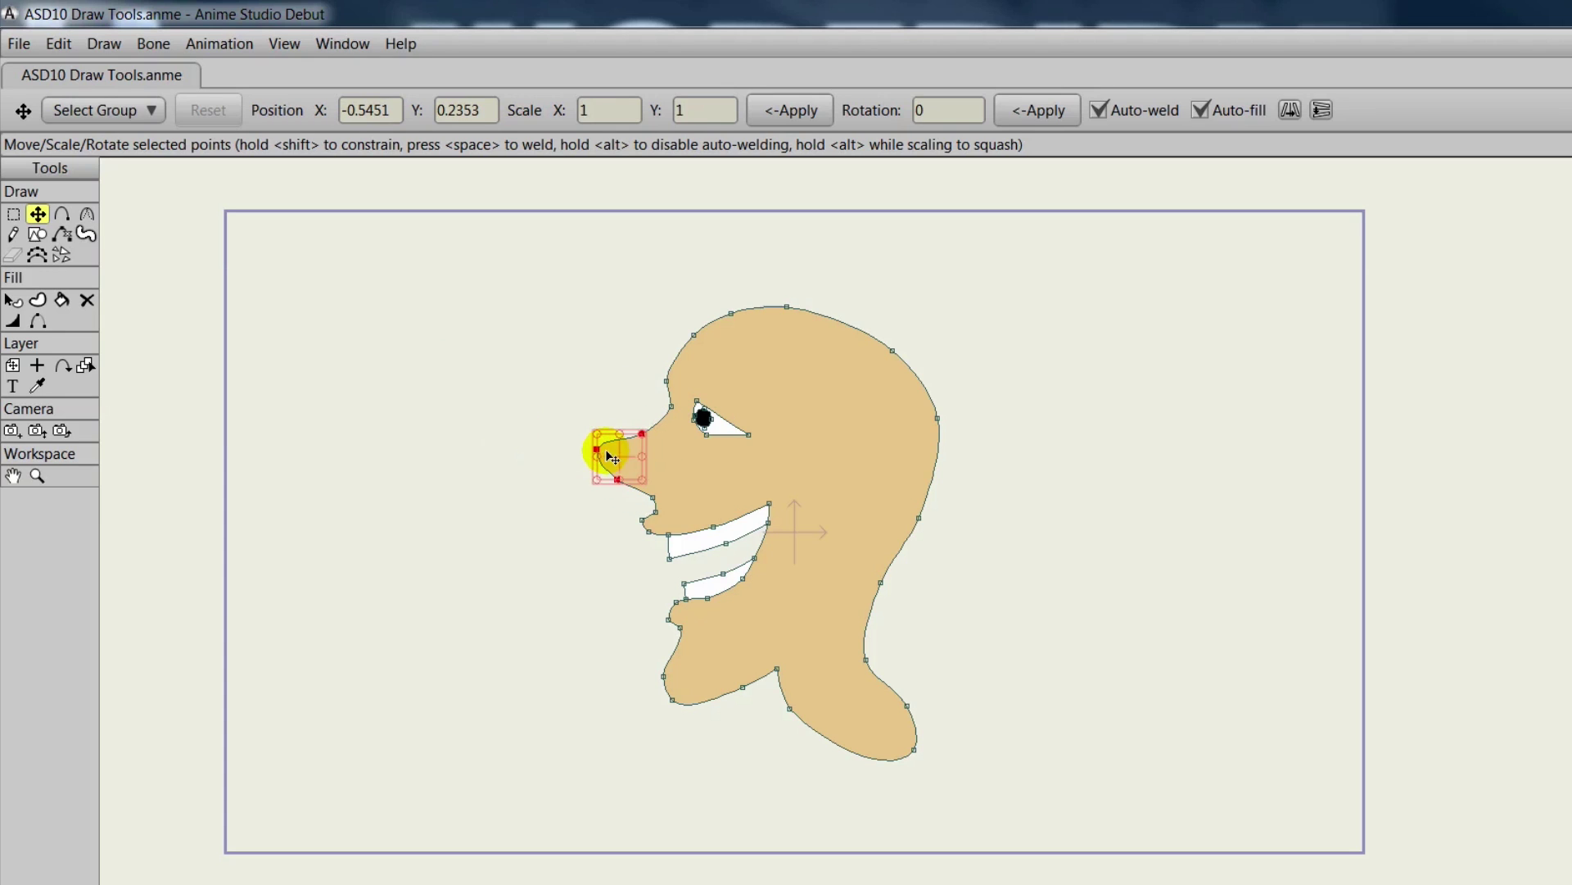
drag(613, 457, 534, 445)
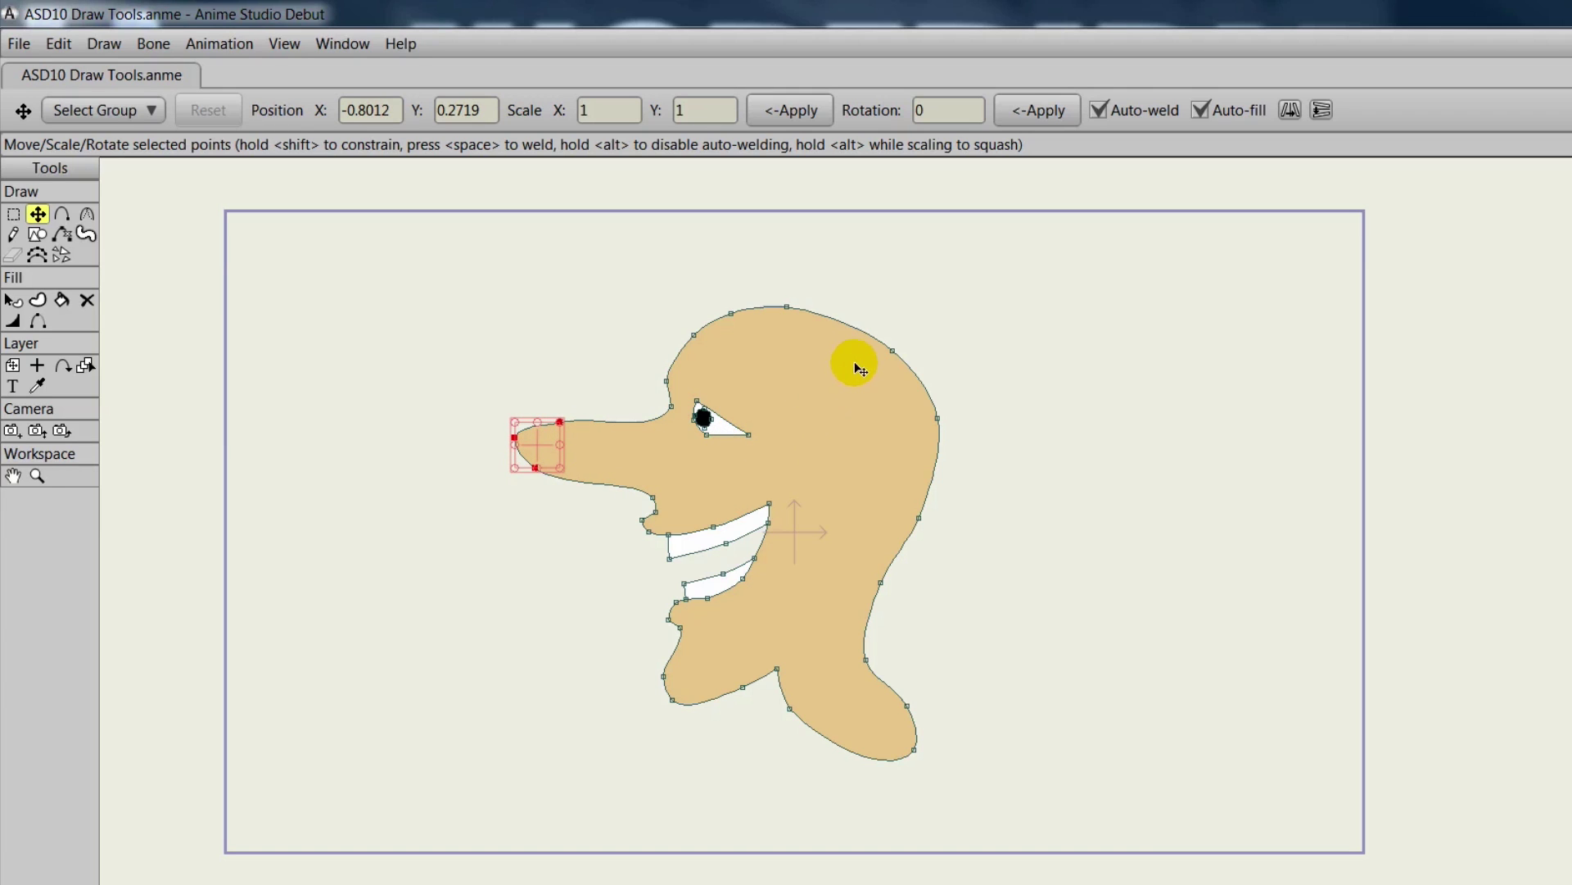
Lasso three back-of-head points and push them out to the right.
drag(869, 313, 871, 344)
mouse_move(914, 451)
mouse_down()
mouse_move(879, 527)
mouse_move(917, 566)
mouse_move(986, 400)
mouse_move(866, 314)
mouse_up()
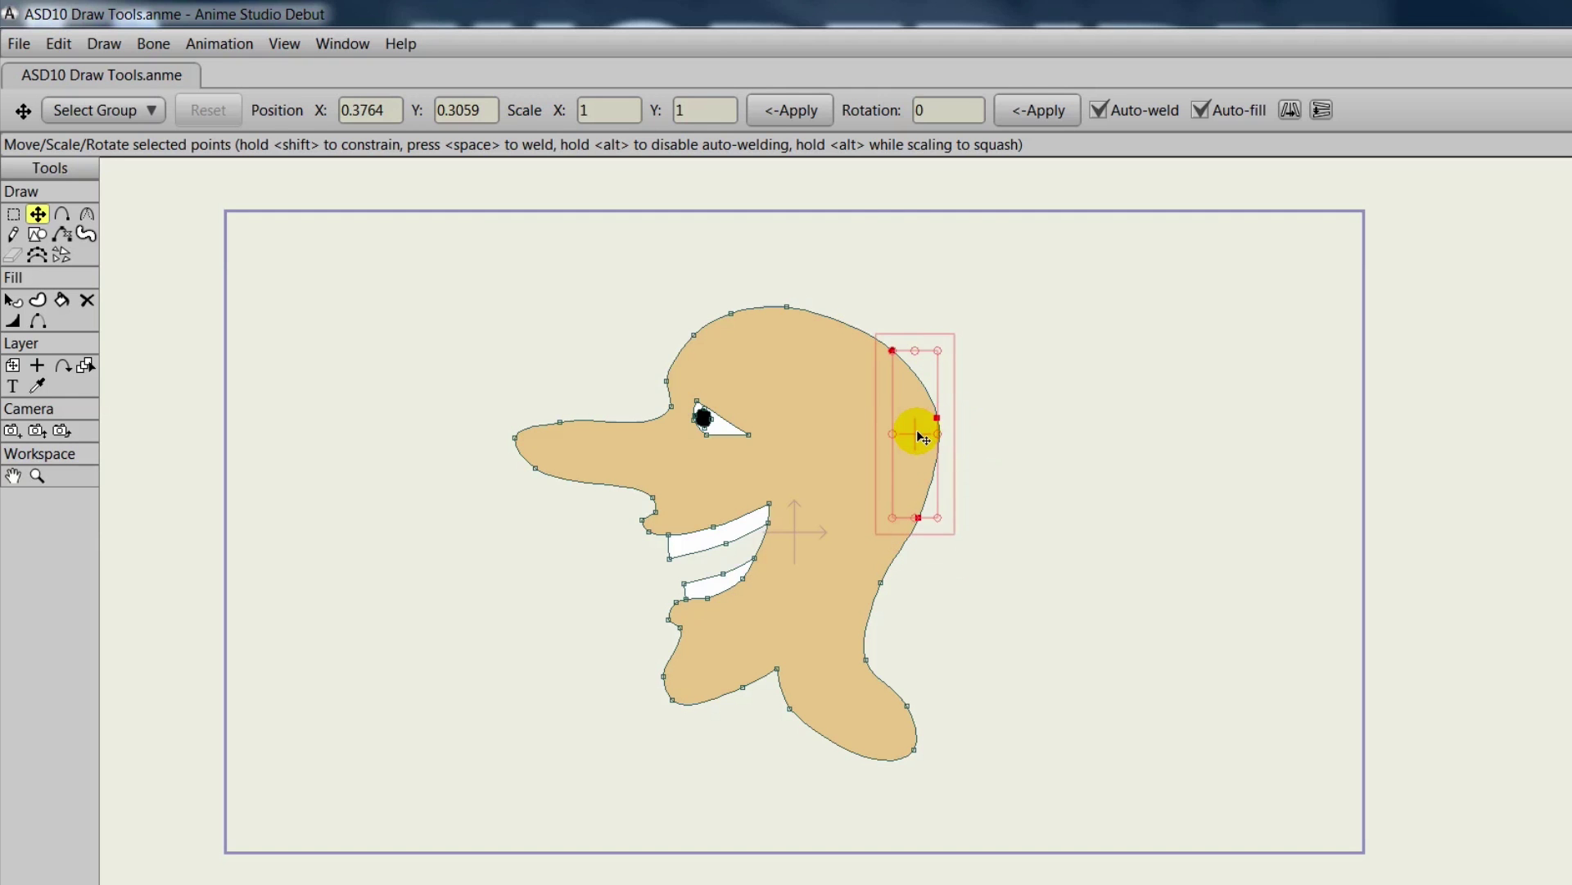
drag(913, 428, 951, 434)
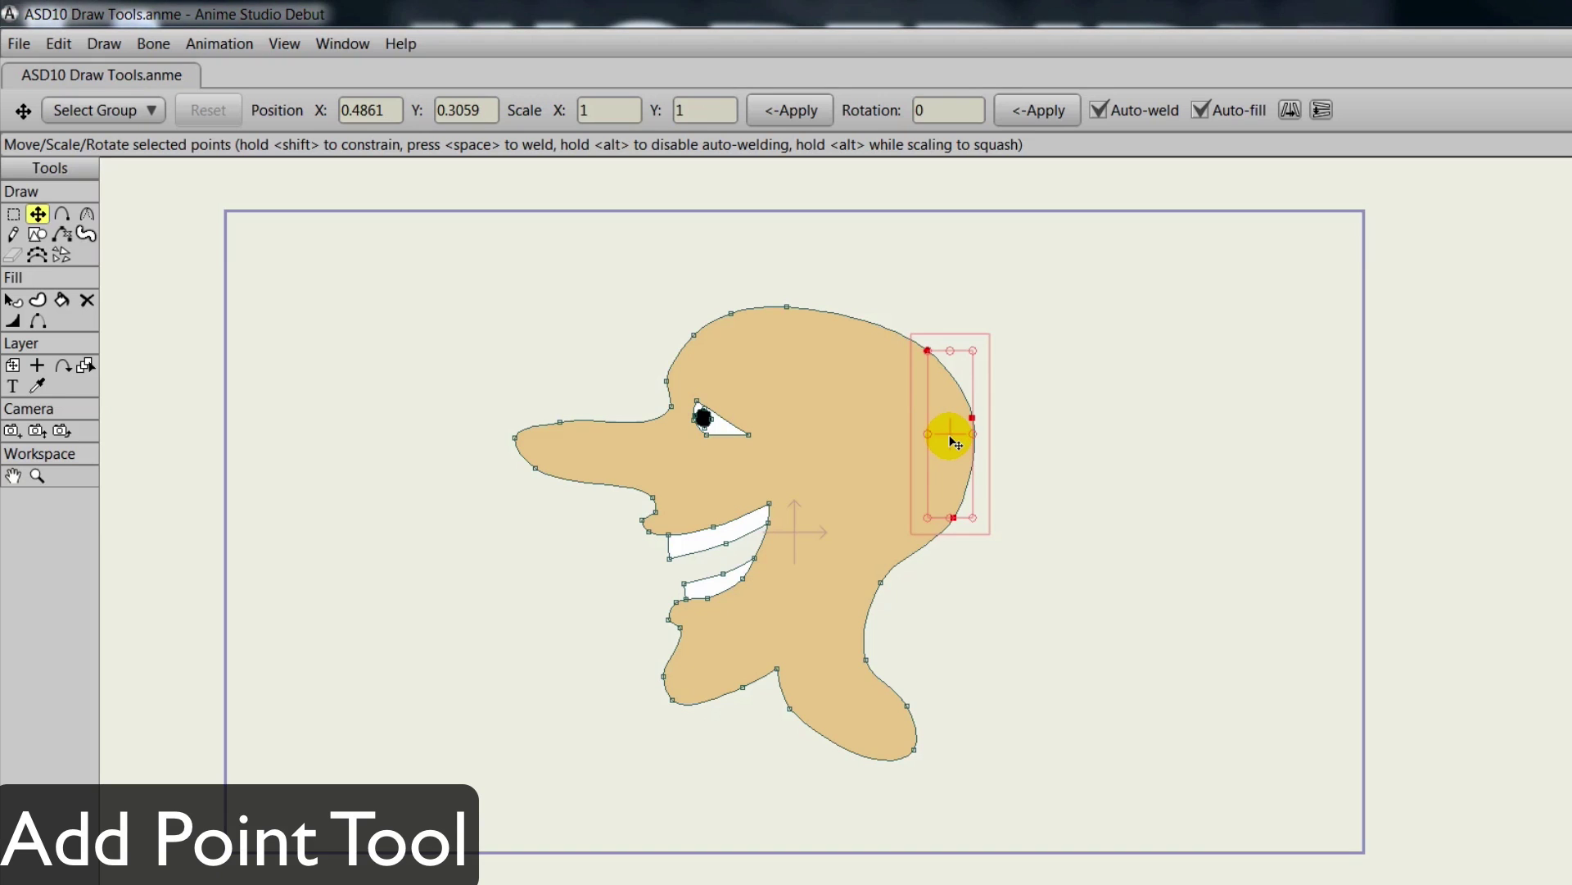
Zoom in and, with sharp corners off, draw a closed smooth eyebrow curve above the eye.
click(62, 215)
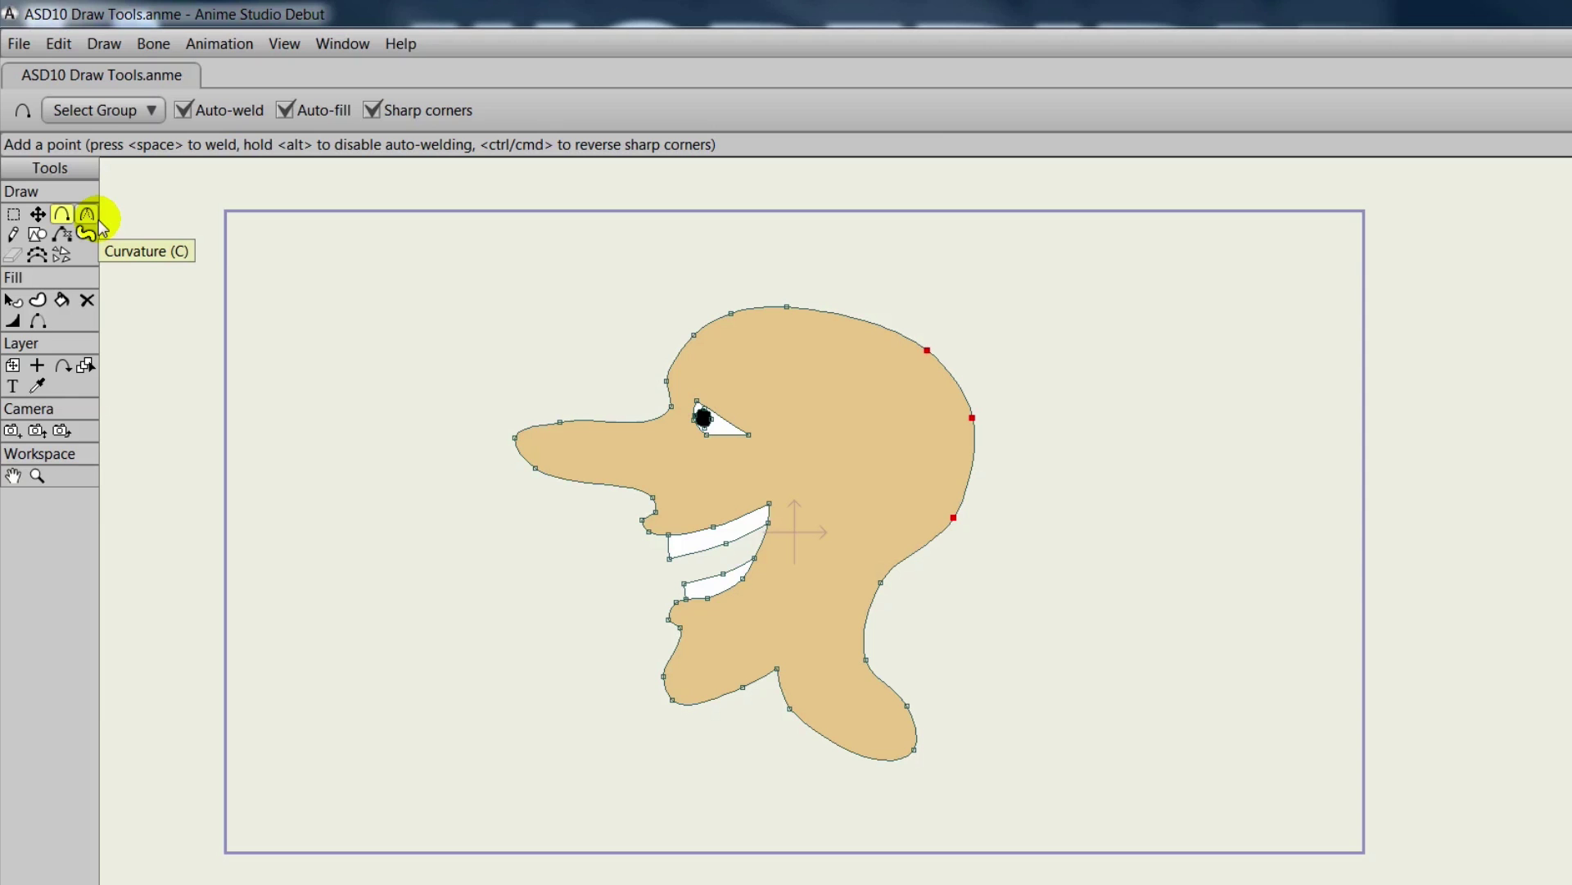
scroll(700, 379, up, 2)
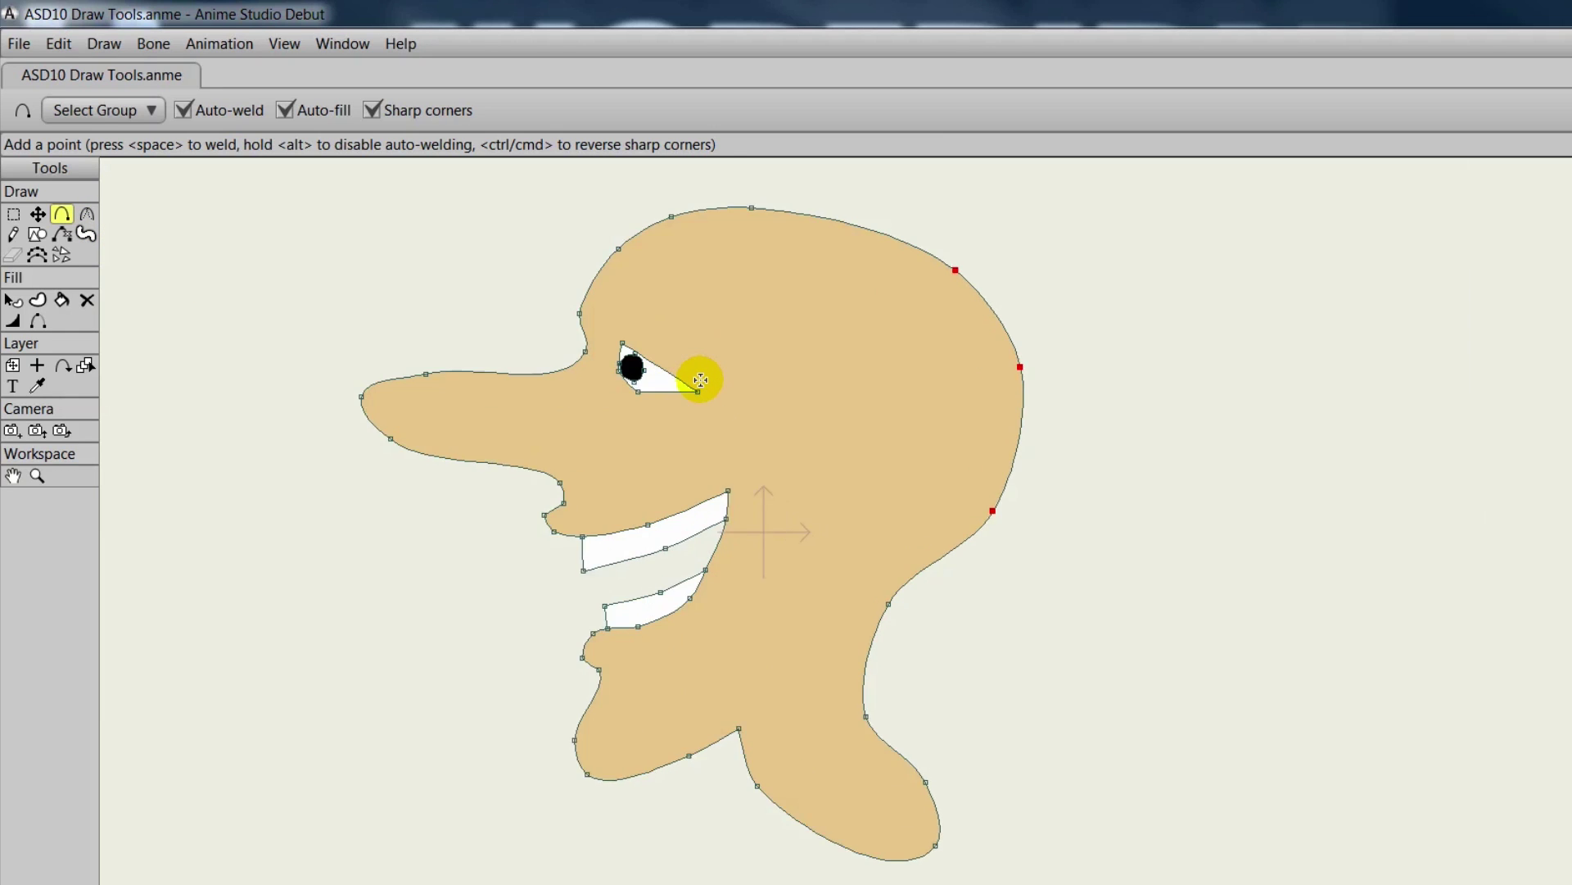
scroll(700, 379, up, 2)
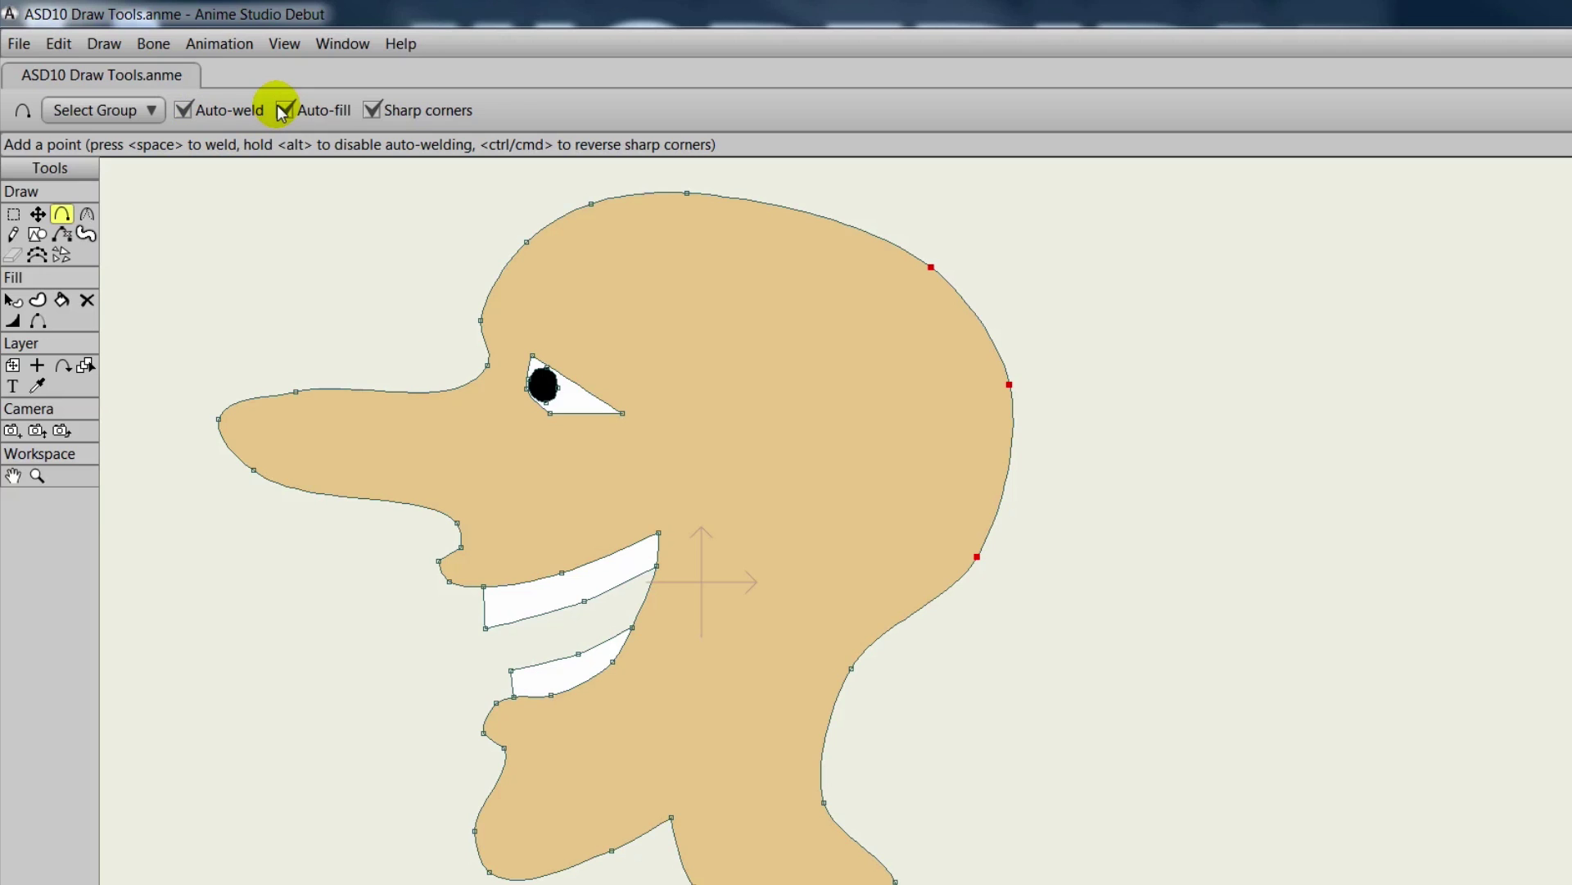
click(372, 110)
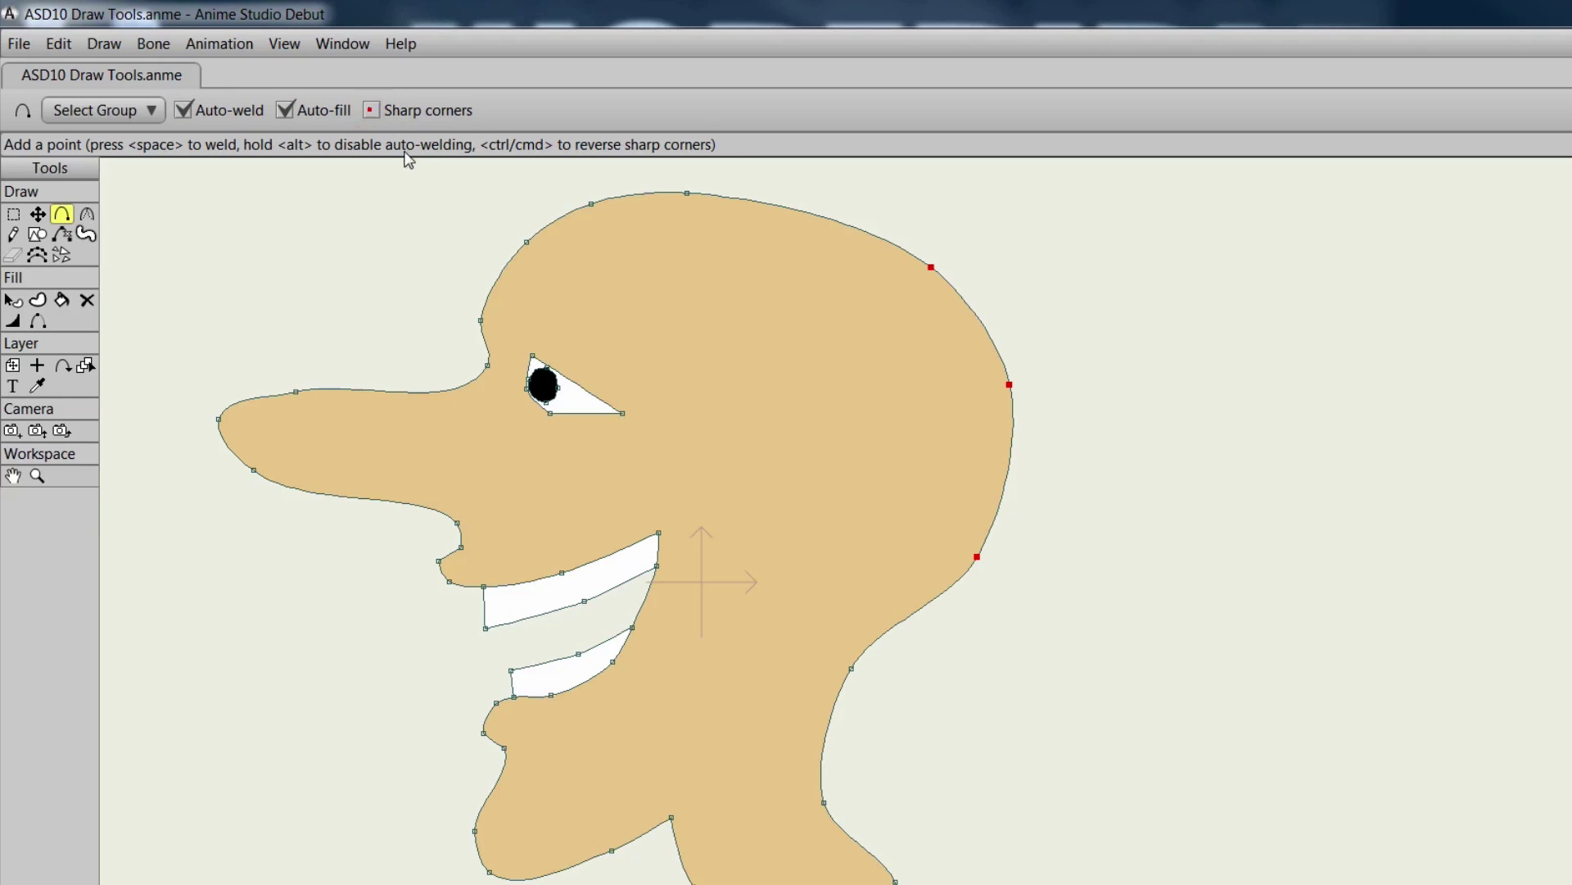
click(518, 314)
mouse_move(518, 314)
mouse_down()
mouse_move(576, 349)
mouse_move(658, 363)
mouse_move(706, 437)
mouse_up()
click(679, 323)
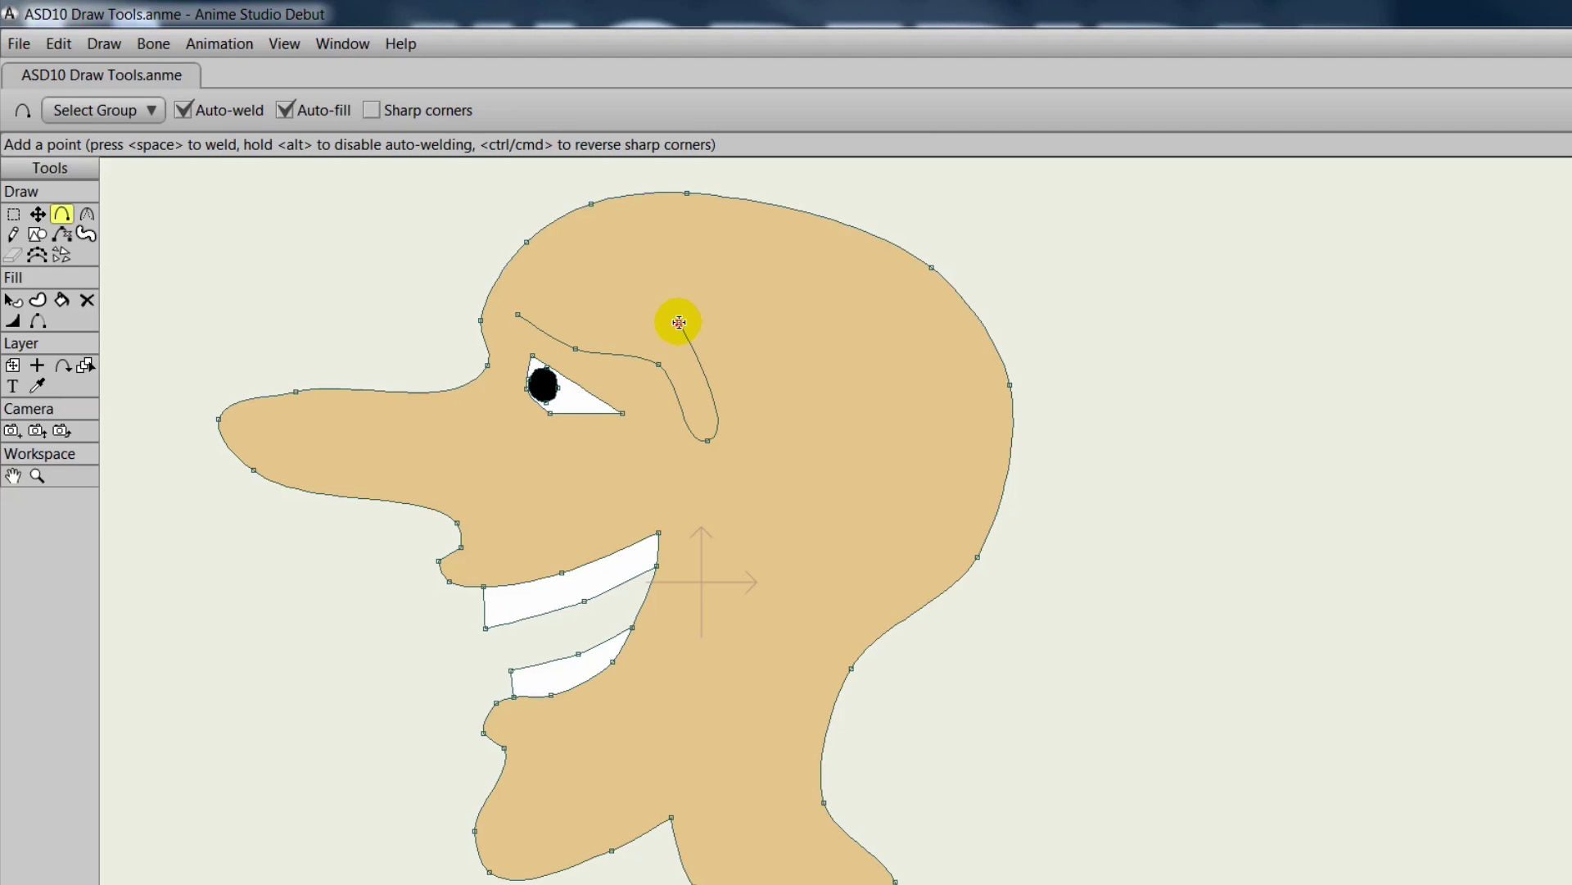
drag(598, 313, 525, 278)
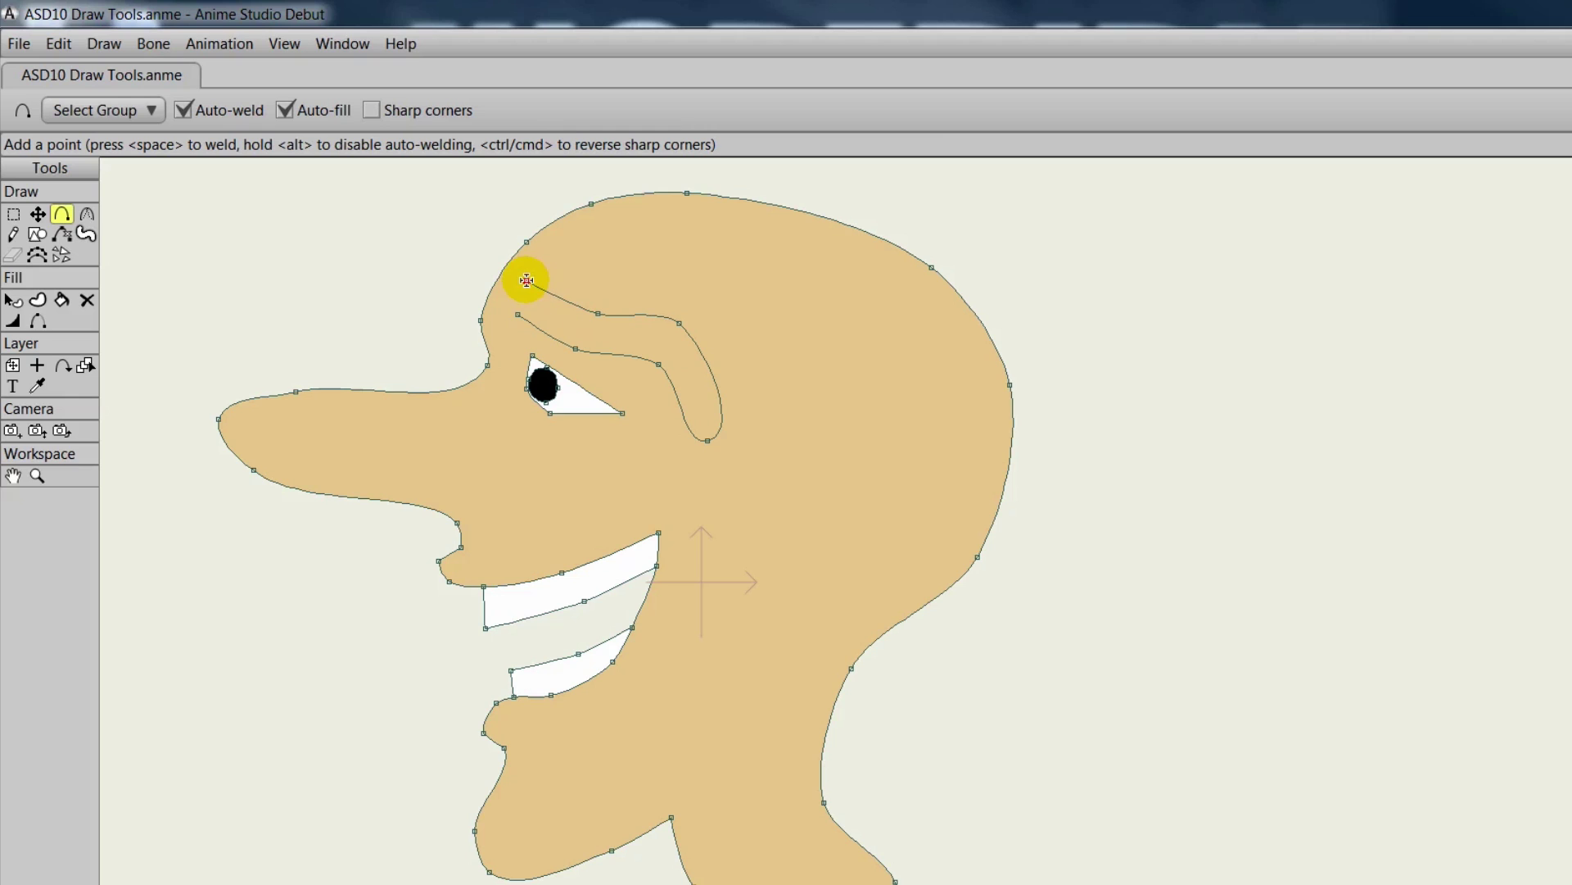
click(516, 312)
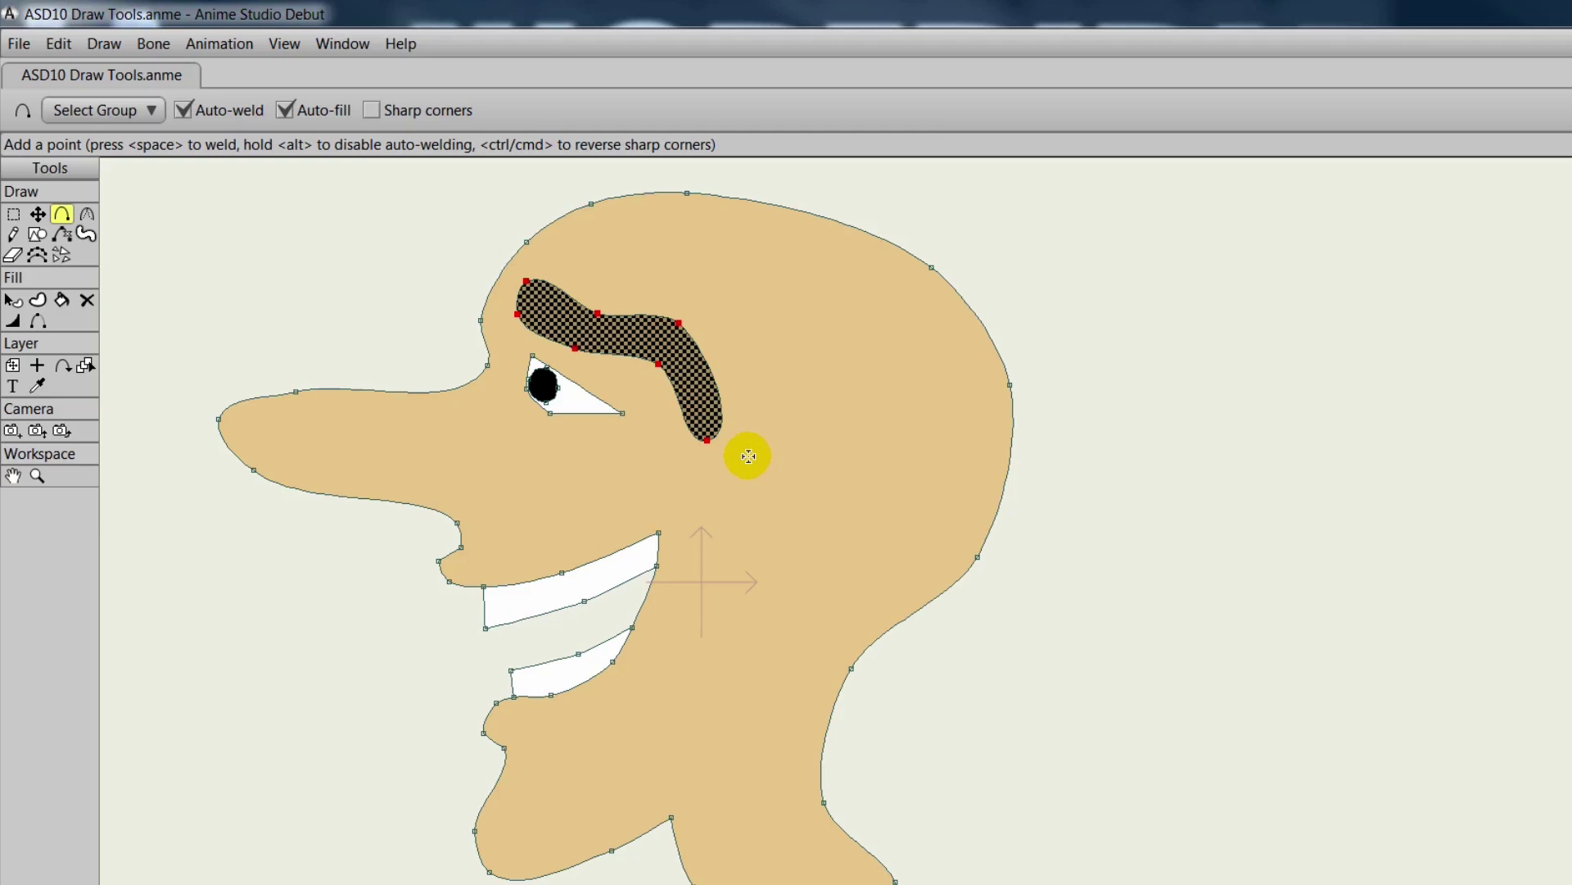
Turn sharp corners back on and draw an angular outline right of the head.
click(372, 111)
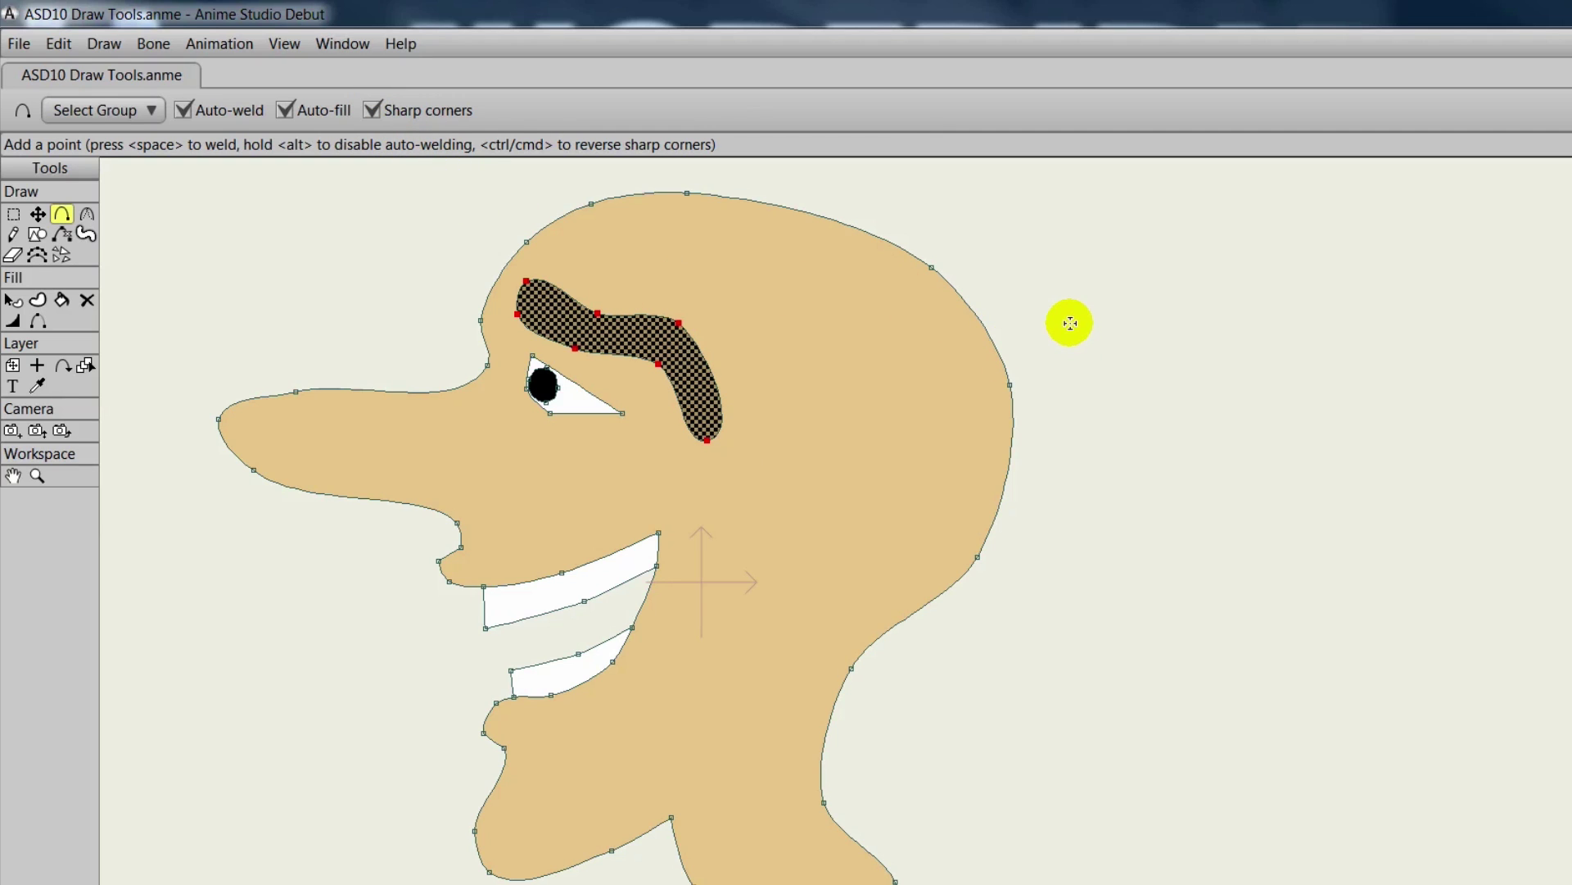
mouse_move(1067, 303)
mouse_down()
mouse_move(1068, 432)
mouse_move(1218, 434)
mouse_move(1213, 298)
mouse_move(1067, 303)
mouse_up()
drag(1213, 299, 1293, 333)
drag(1293, 333, 1273, 362)
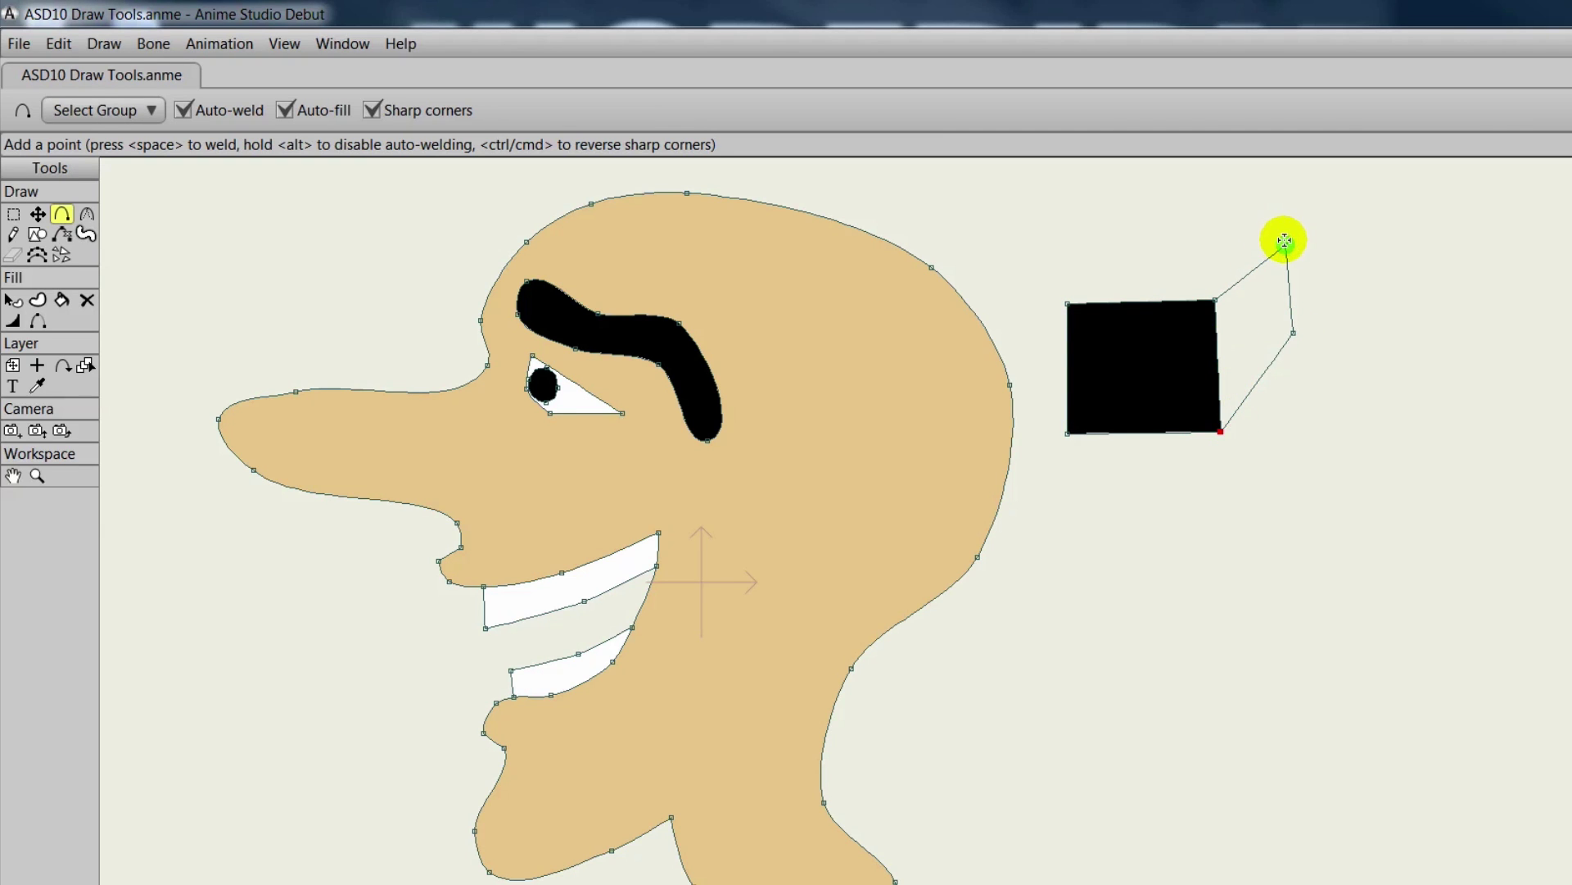
drag(1284, 241, 1071, 304)
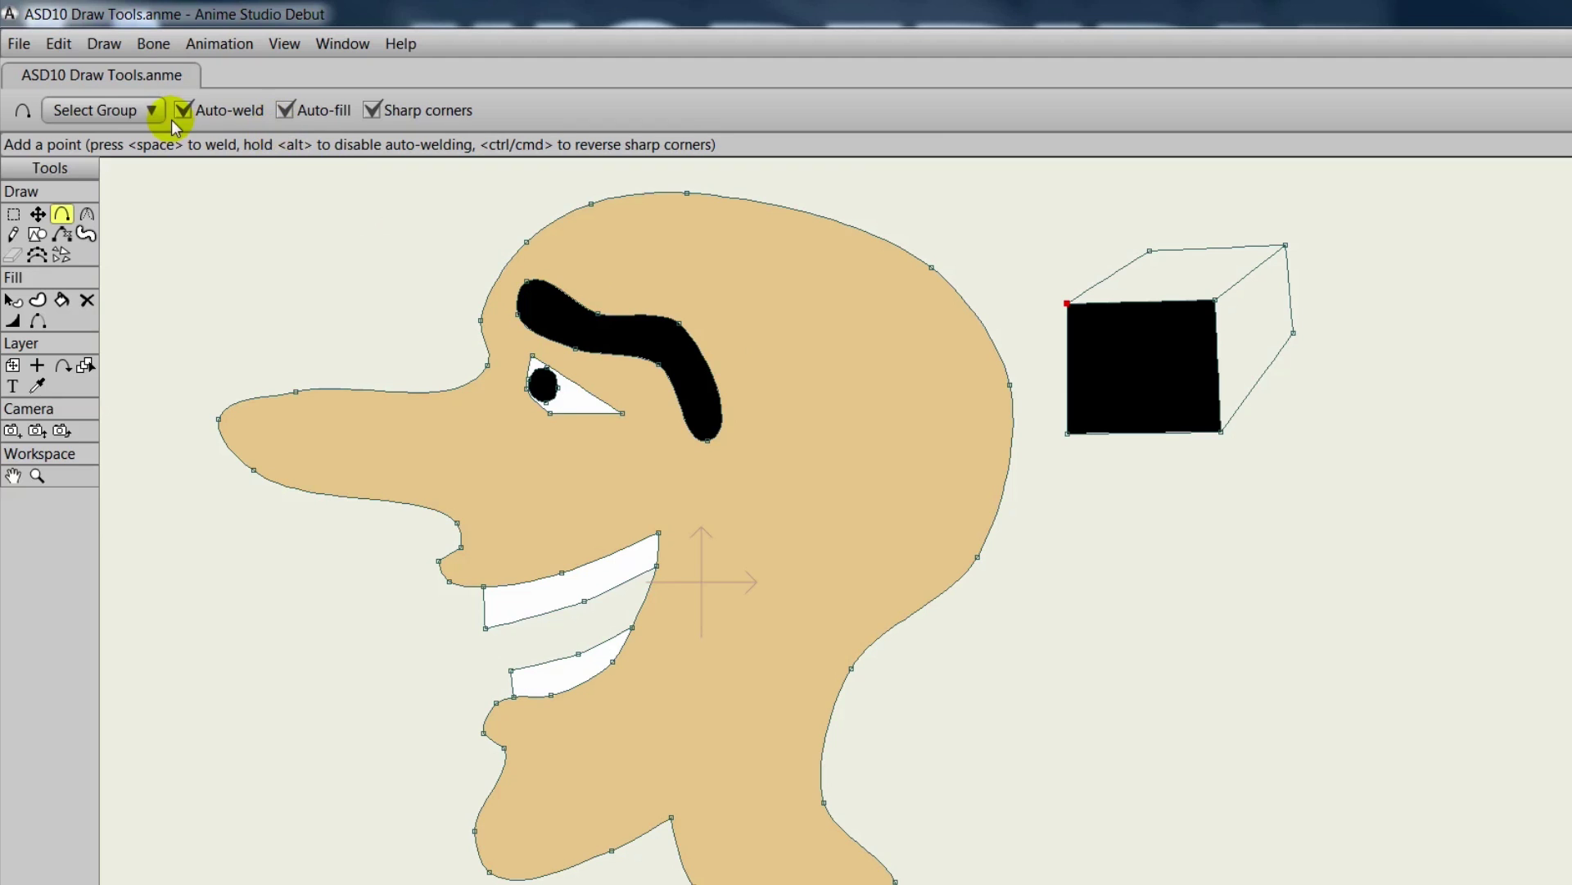
Draw a closed box outline on the canvas beside the head.
mouse_move(1240, 501)
mouse_down()
mouse_move(1163, 512)
mouse_move(1077, 563)
mouse_move(1071, 720)
mouse_move(1078, 740)
mouse_move(1302, 735)
mouse_up()
drag(1302, 734, 1305, 689)
drag(1340, 607, 1429, 560)
drag(1334, 530, 1241, 498)
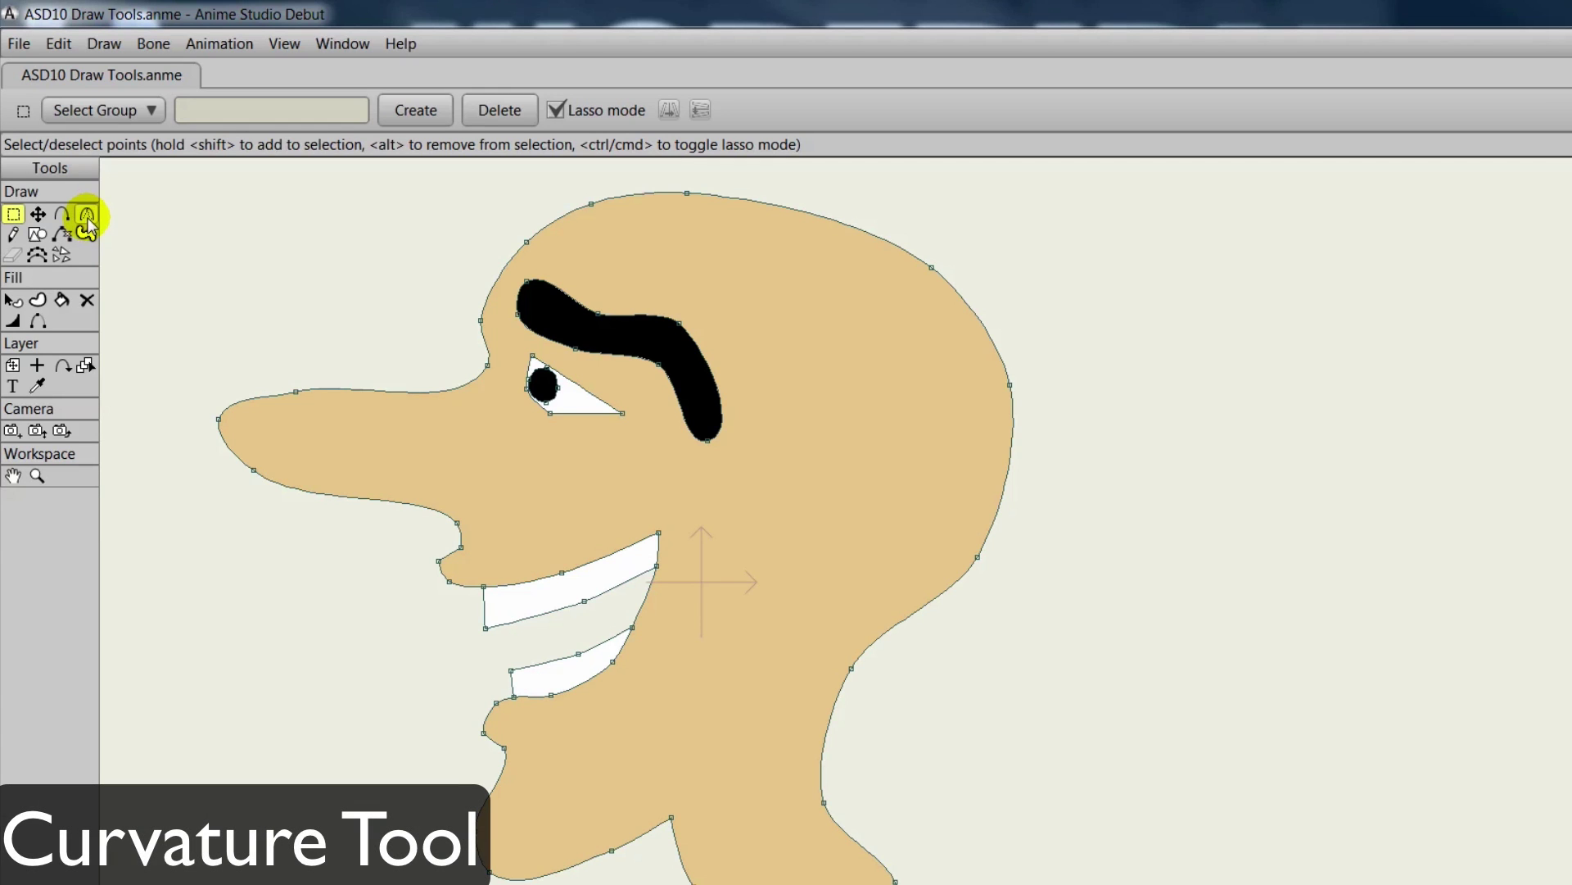
With the Curvature tool, sharpen the eyebrow's tail, its top-left end and the nose tip.
click(87, 214)
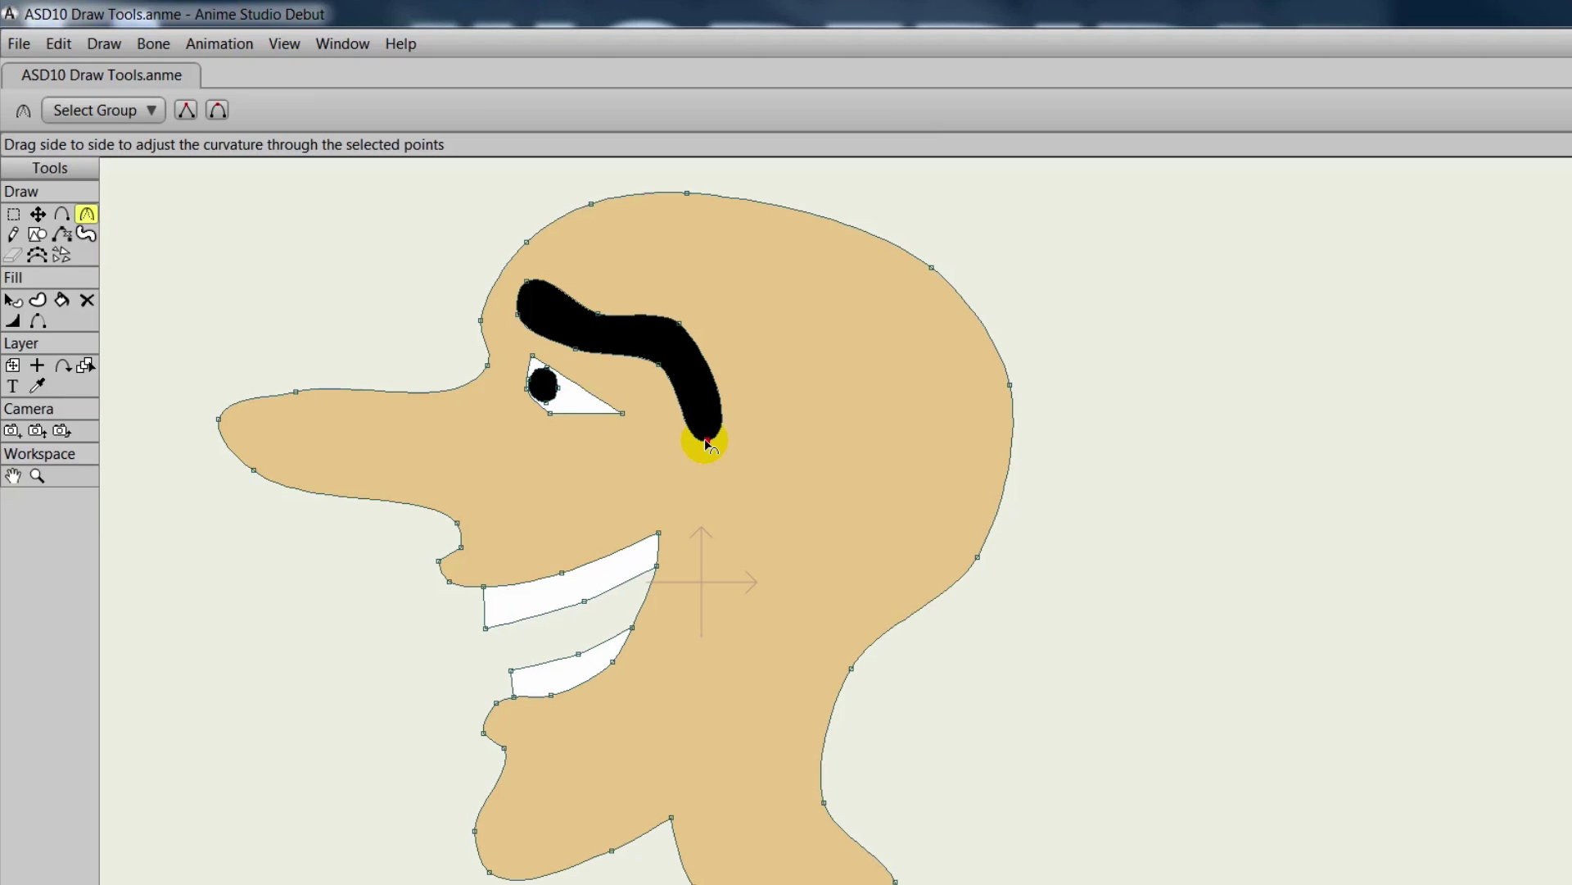
drag(710, 443, 425, 418)
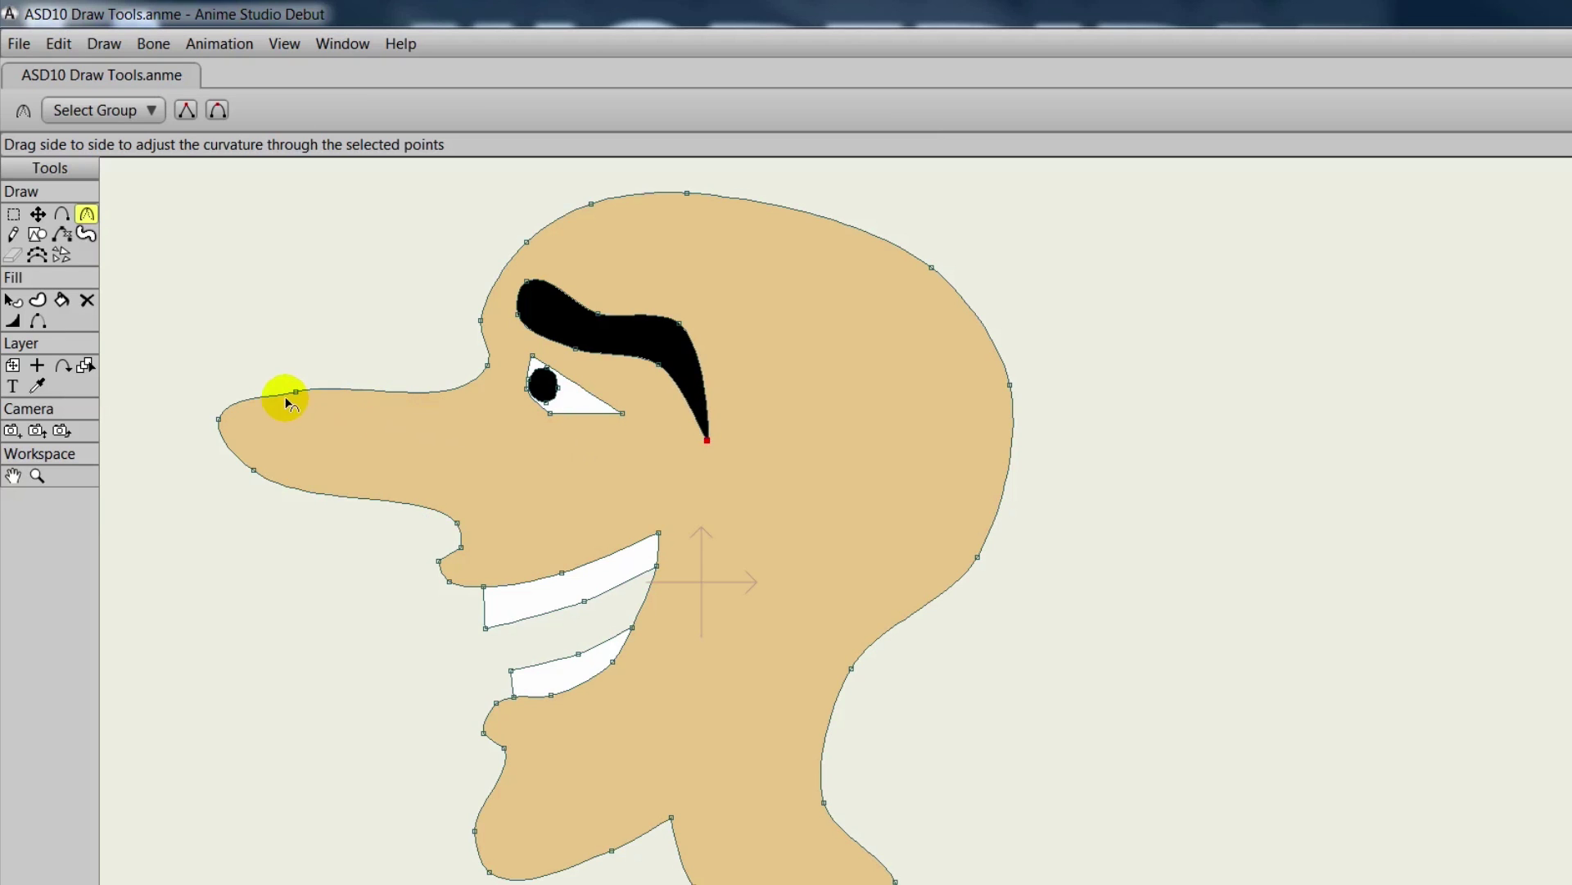
click(334, 315)
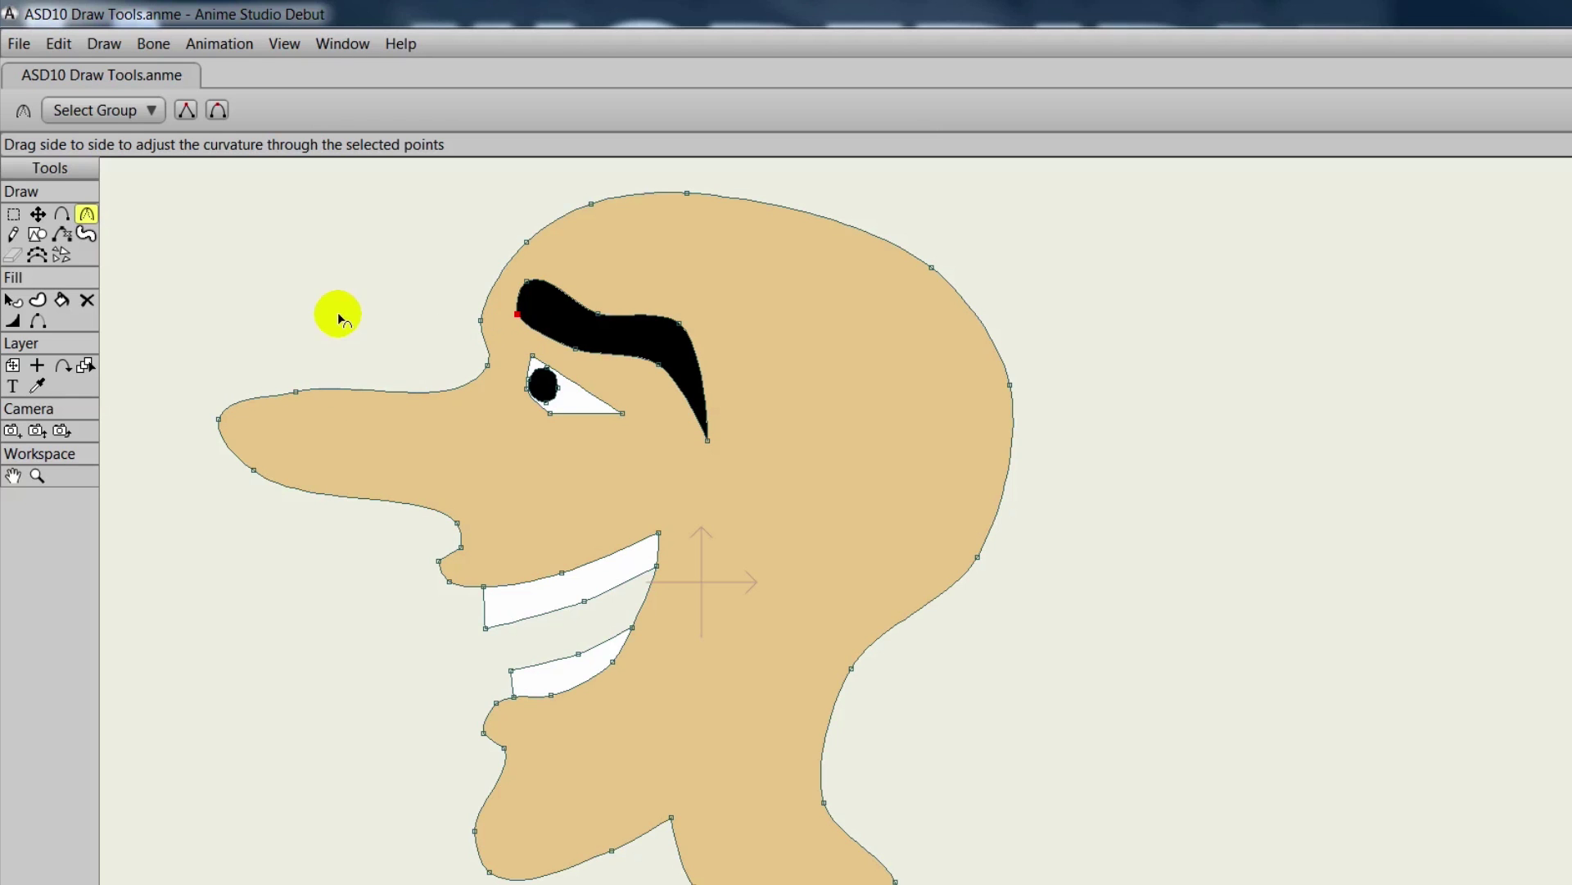
click(524, 283)
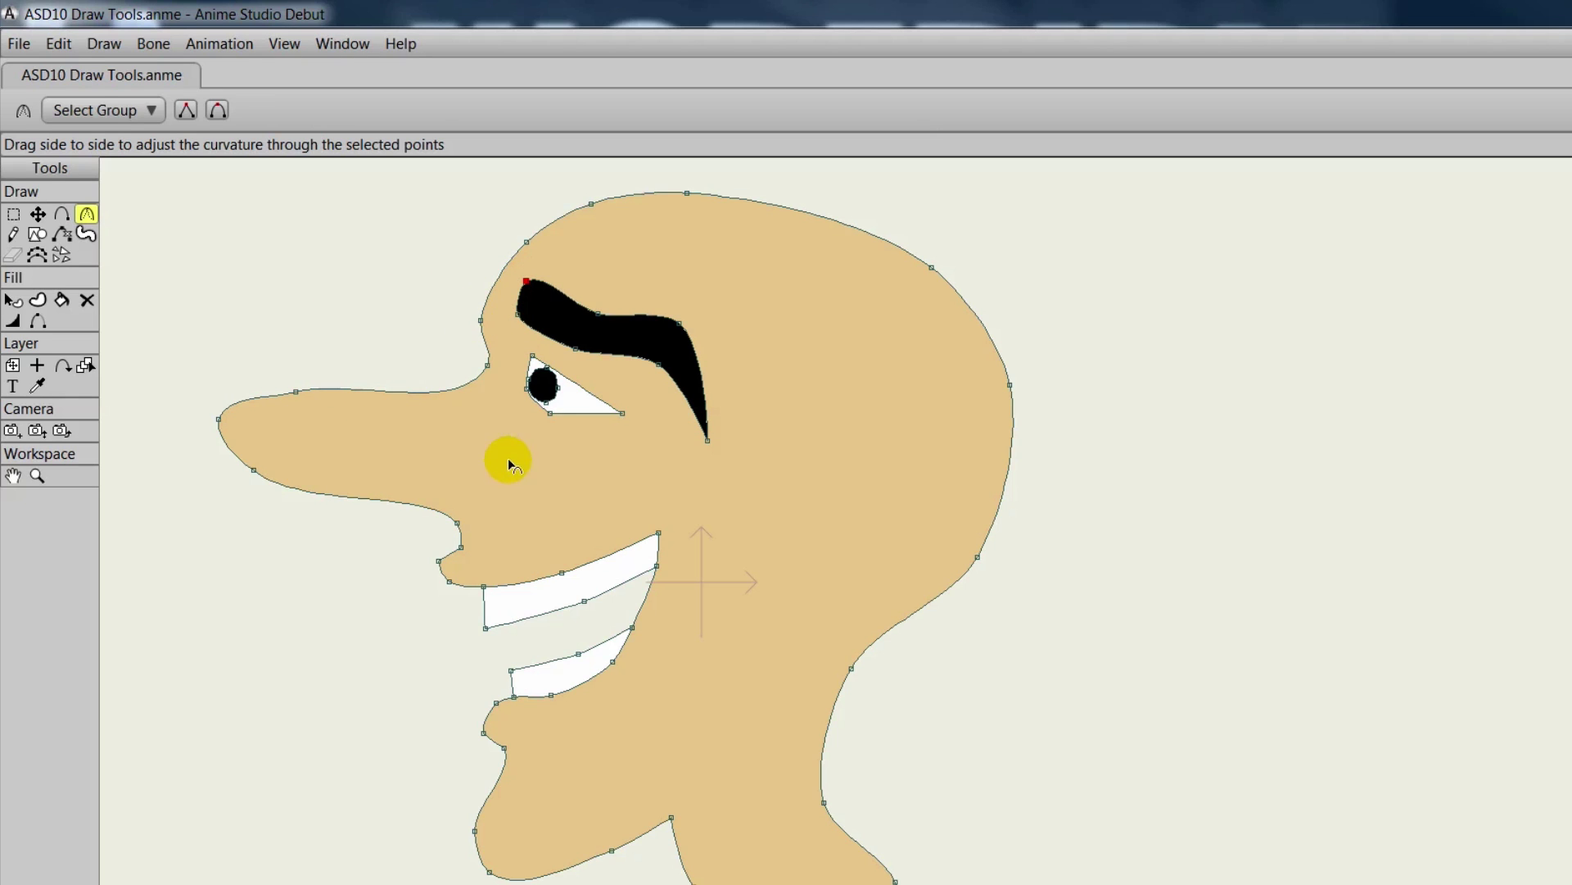
drag(509, 456, 608, 400)
click(321, 361)
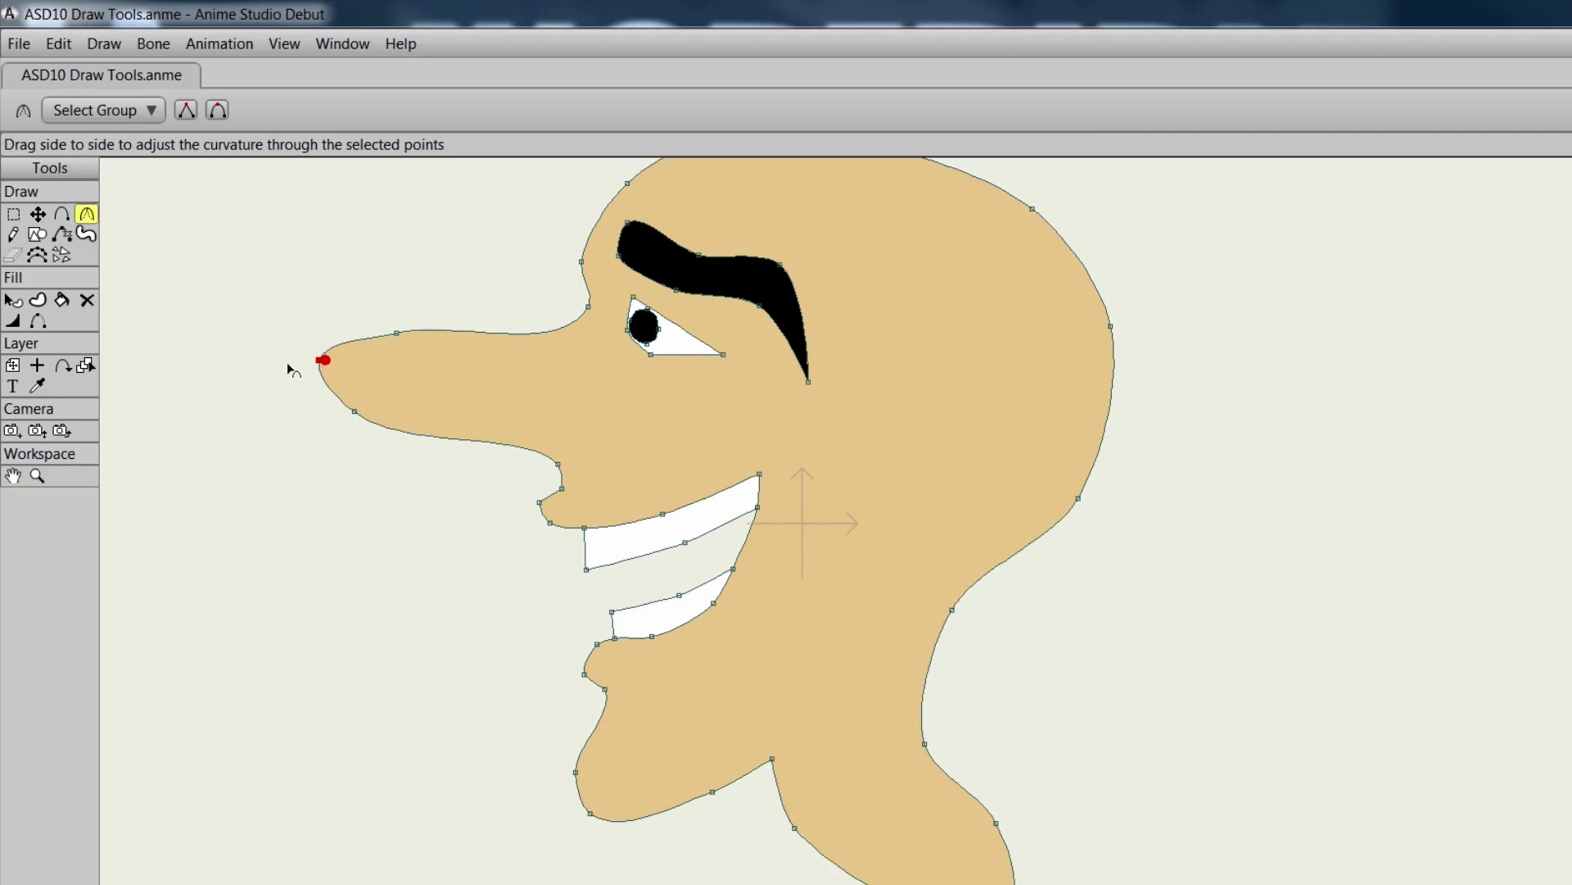
key(Home)
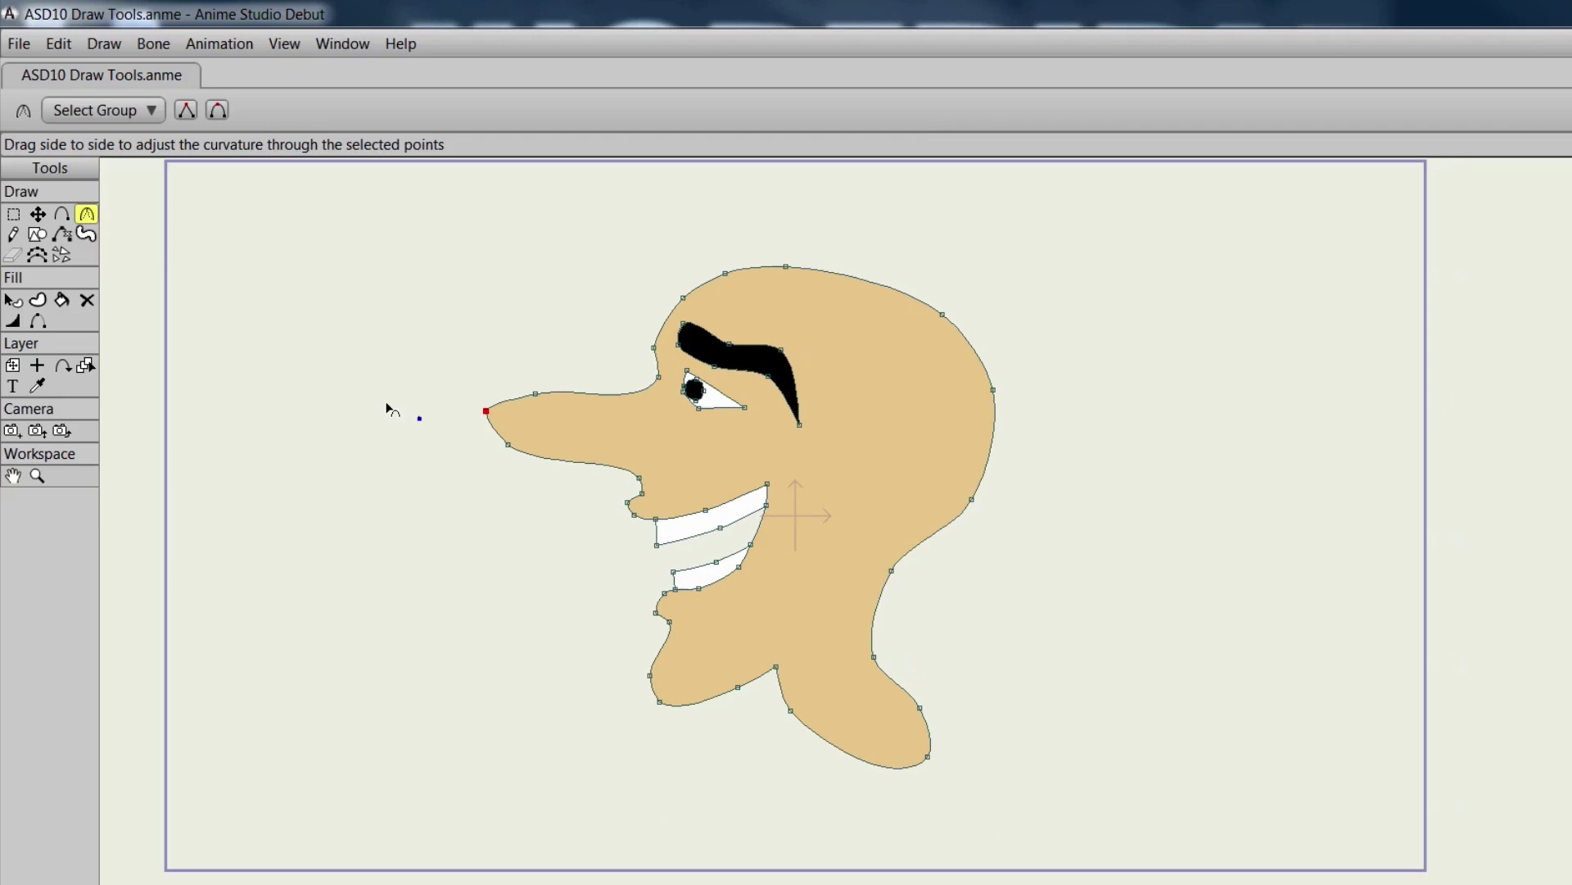
click(393, 408)
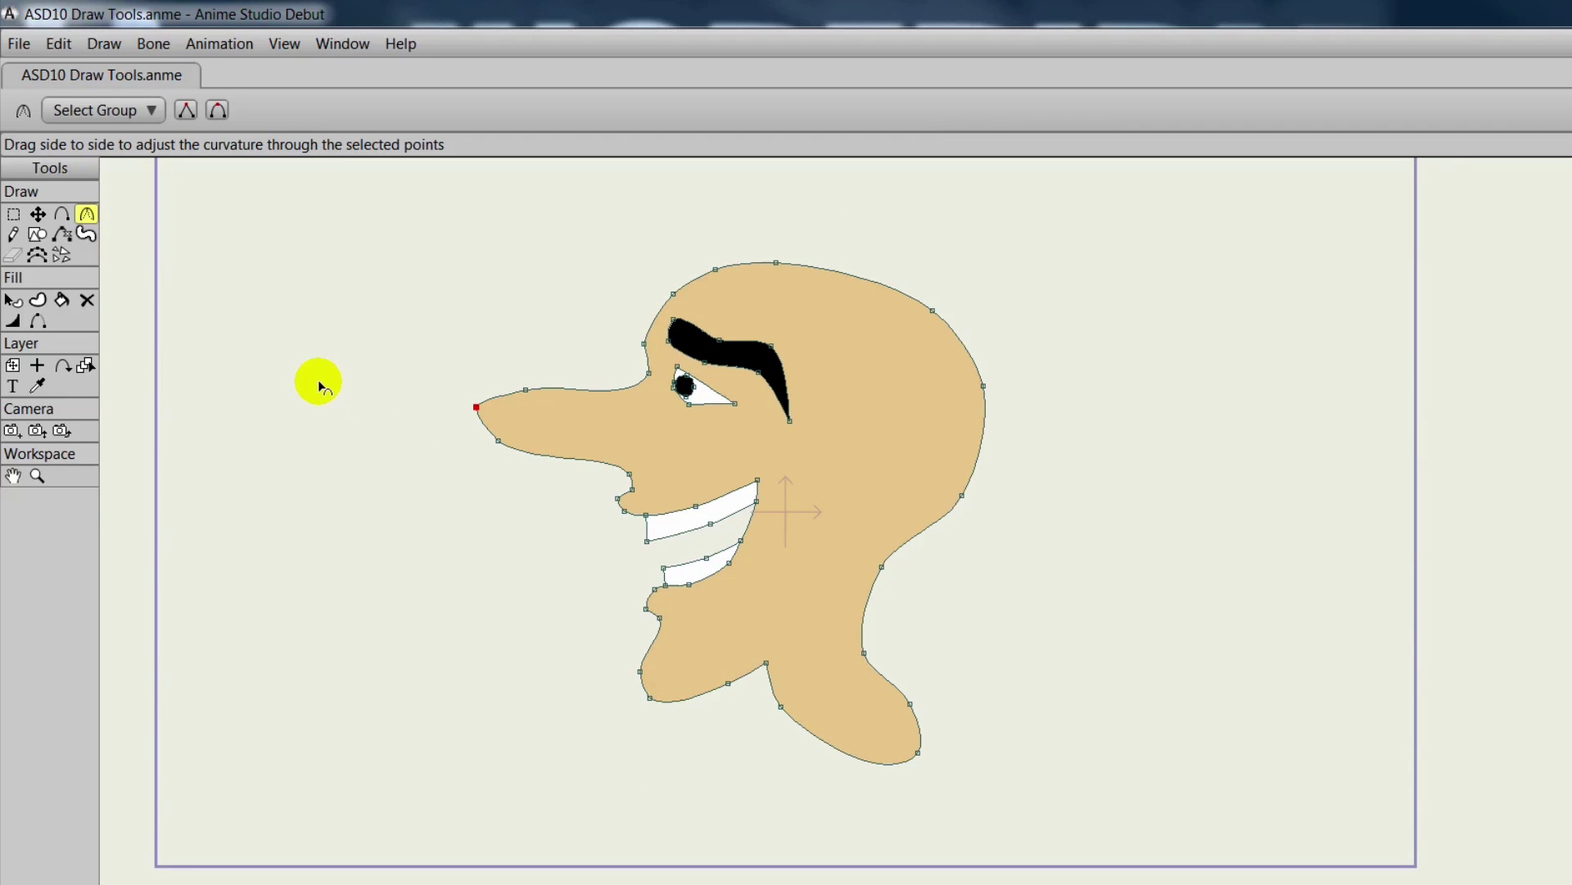
Start a new sharp-cornered outline beside the head with Add Point.
click(12, 213)
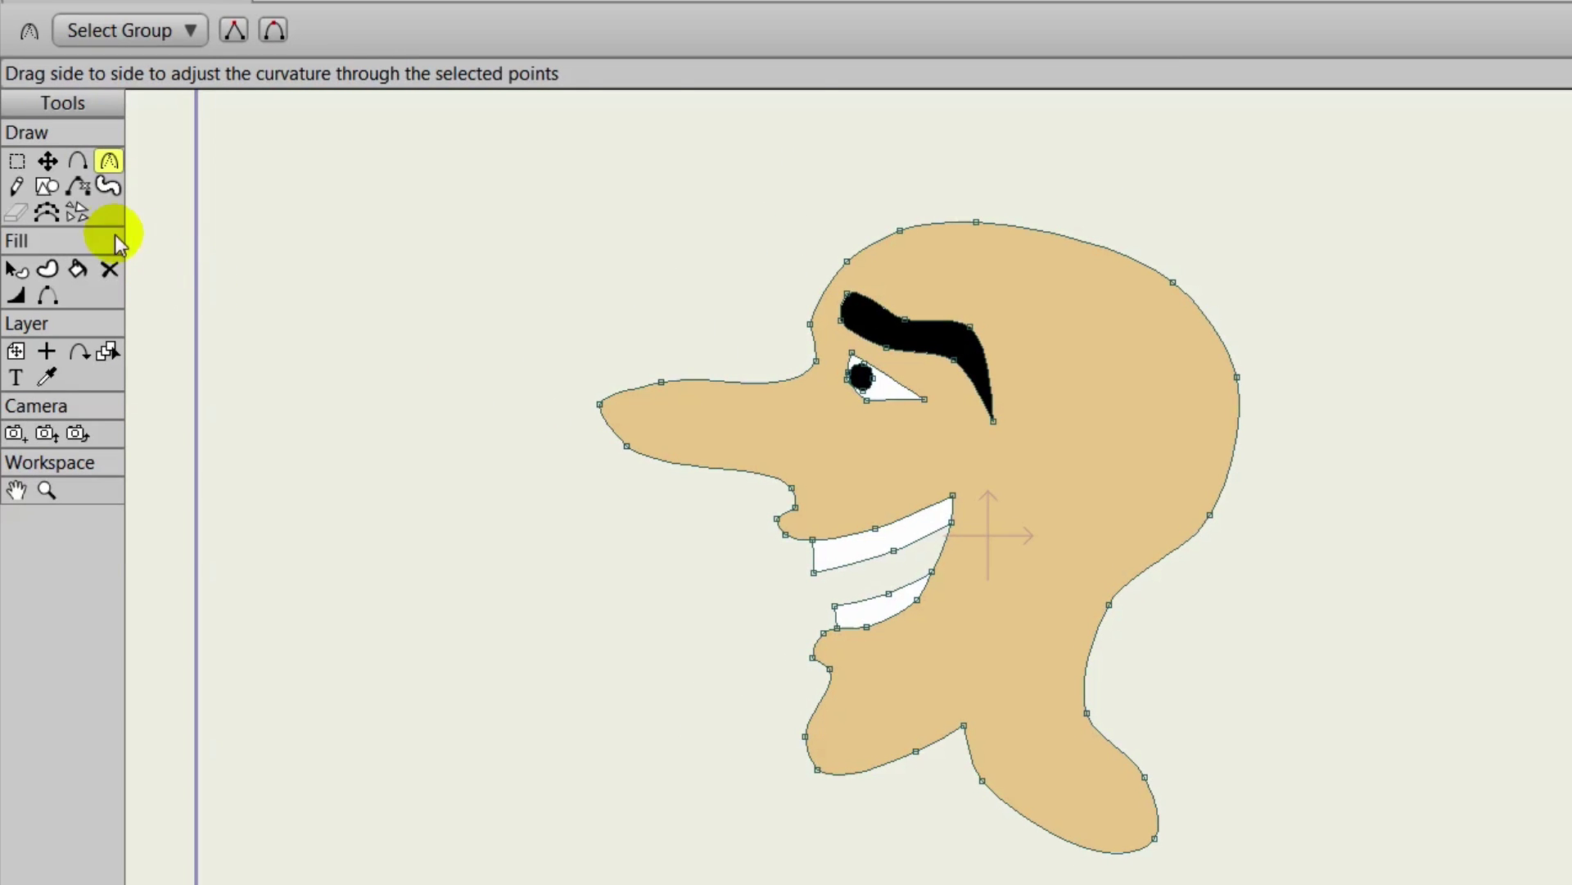
click(78, 160)
mouse_move(392, 212)
mouse_down()
mouse_move(316, 312)
mouse_move(382, 374)
mouse_up()
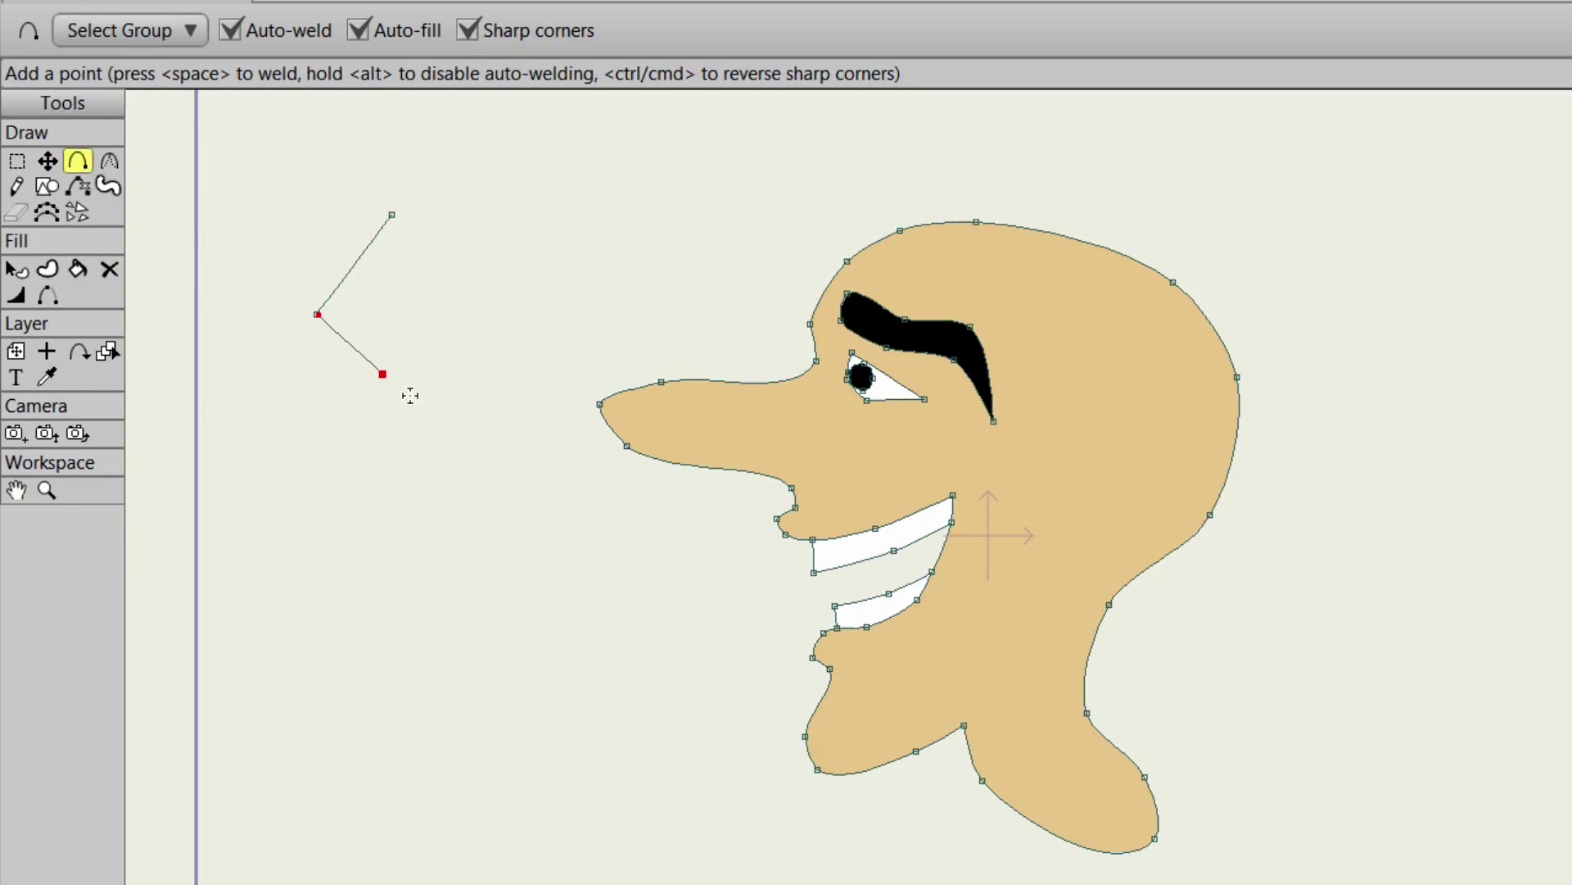
Close the four-point shape, round its corners with Smooth, then re-sharpen them with Peak.
click(392, 215)
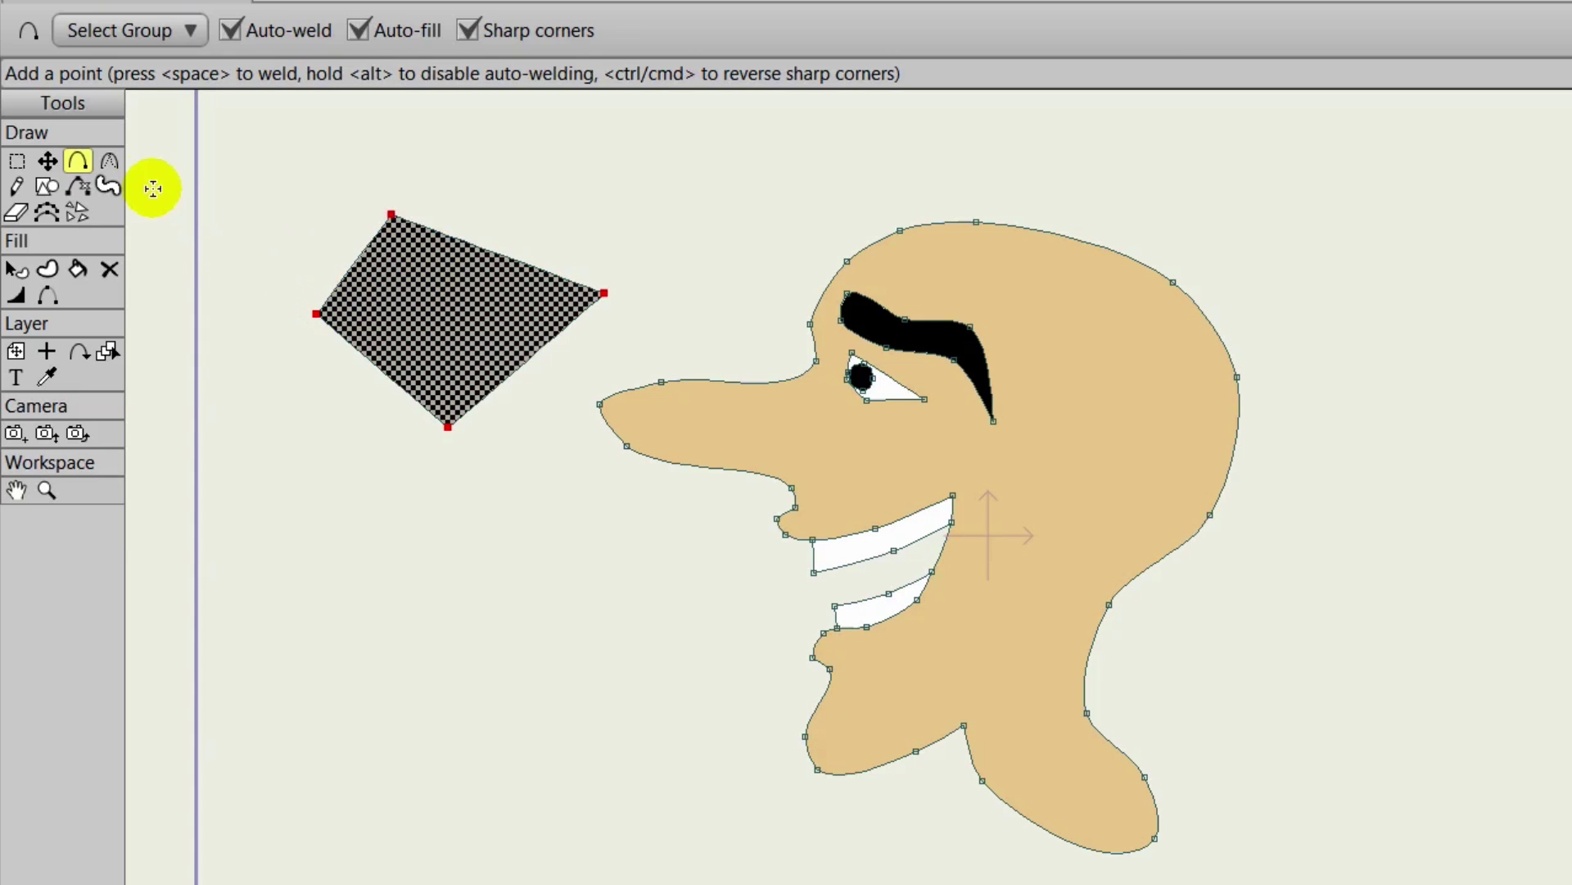
click(109, 160)
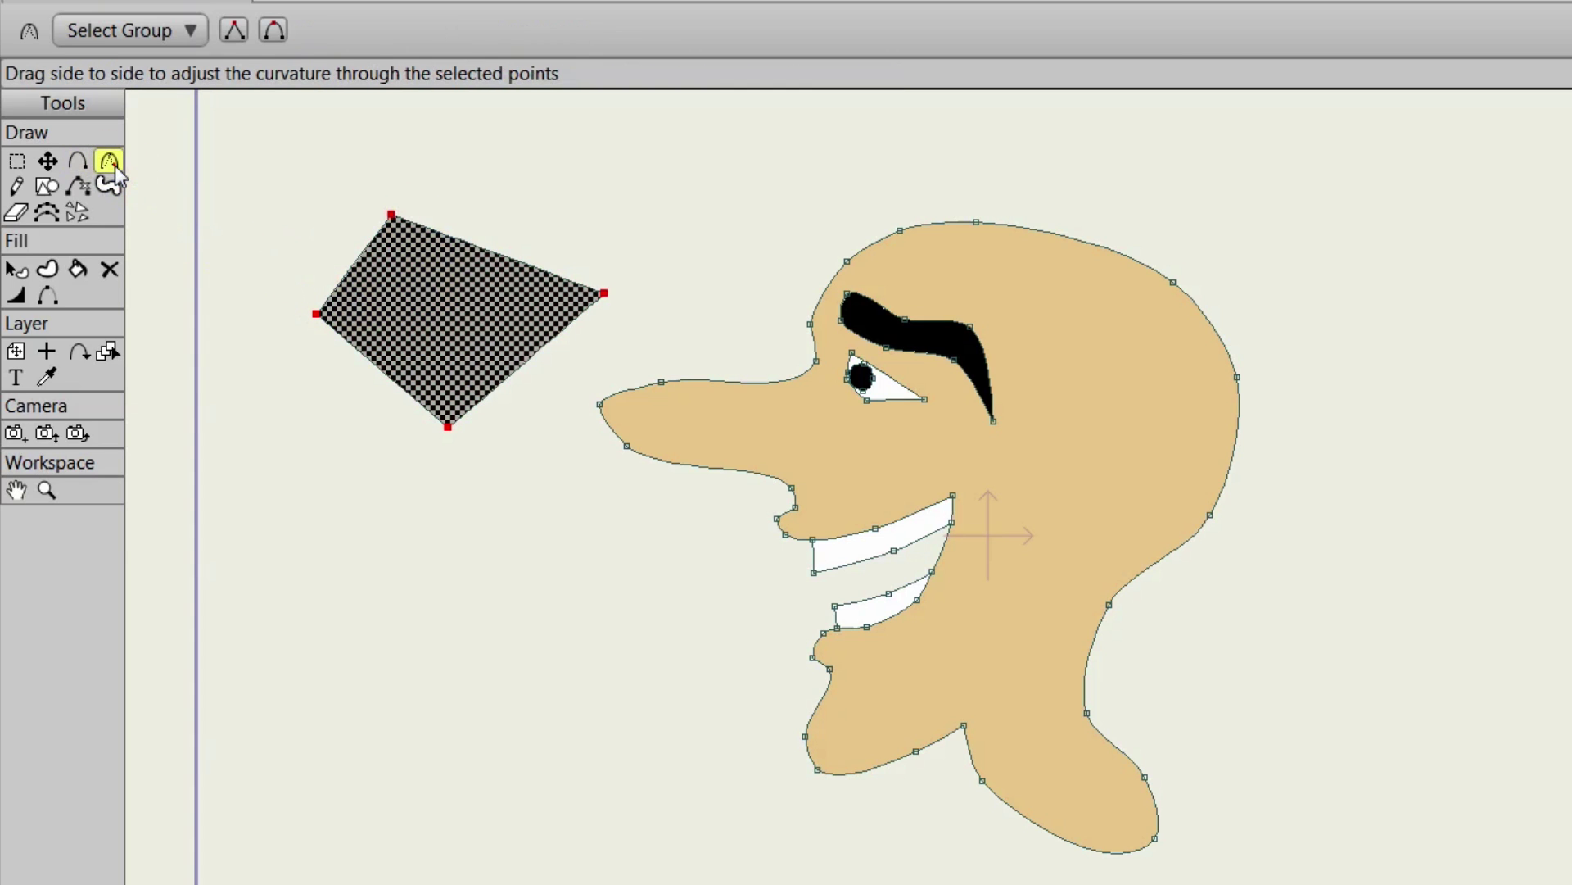
click(275, 32)
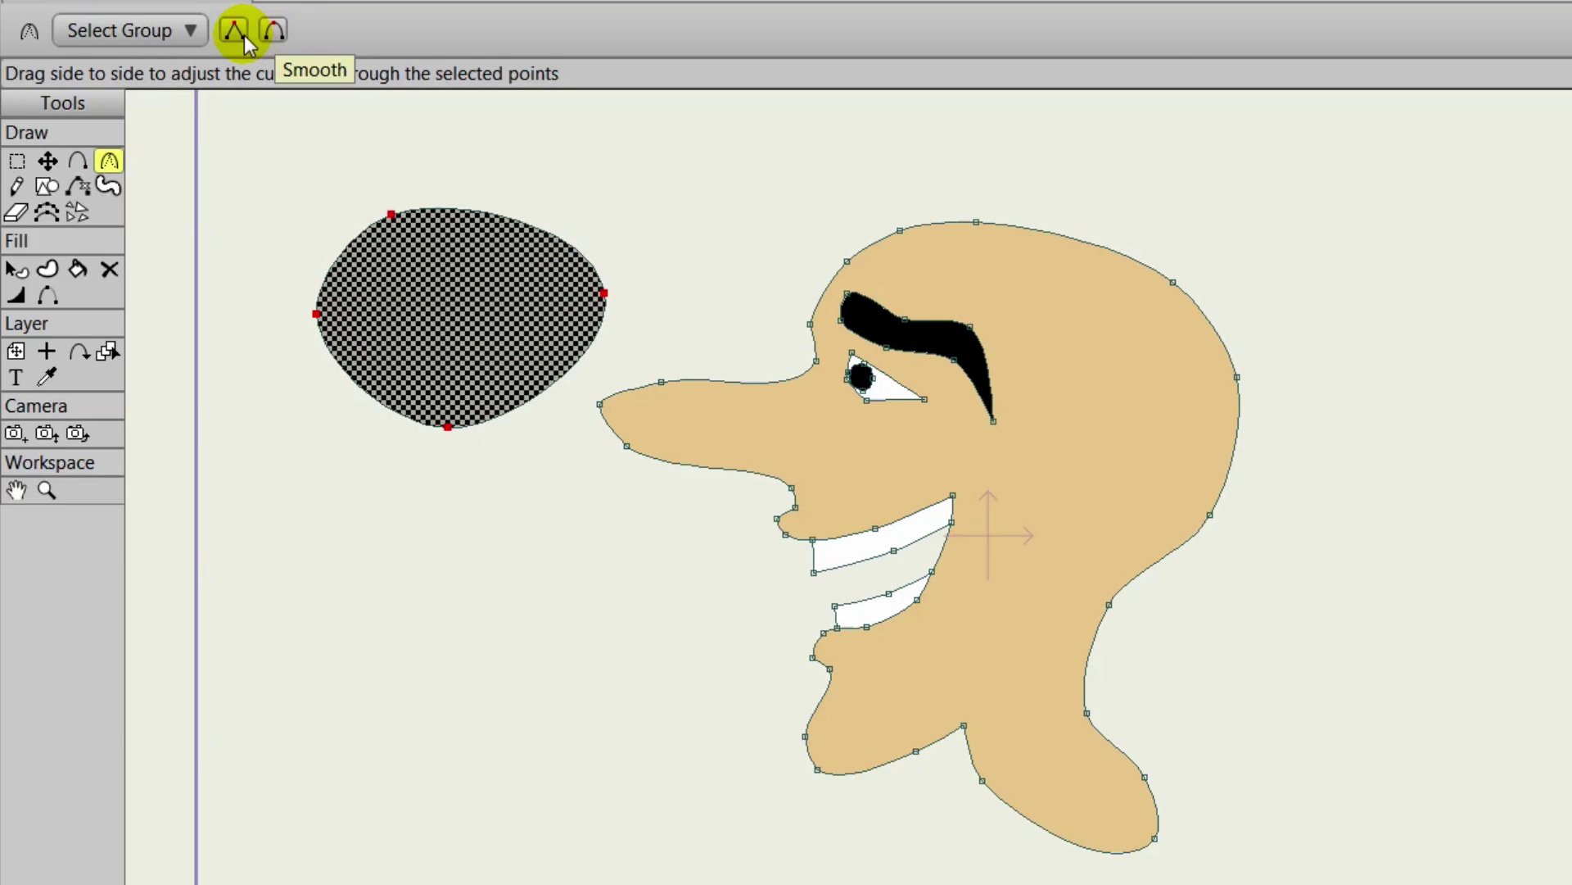
click(244, 41)
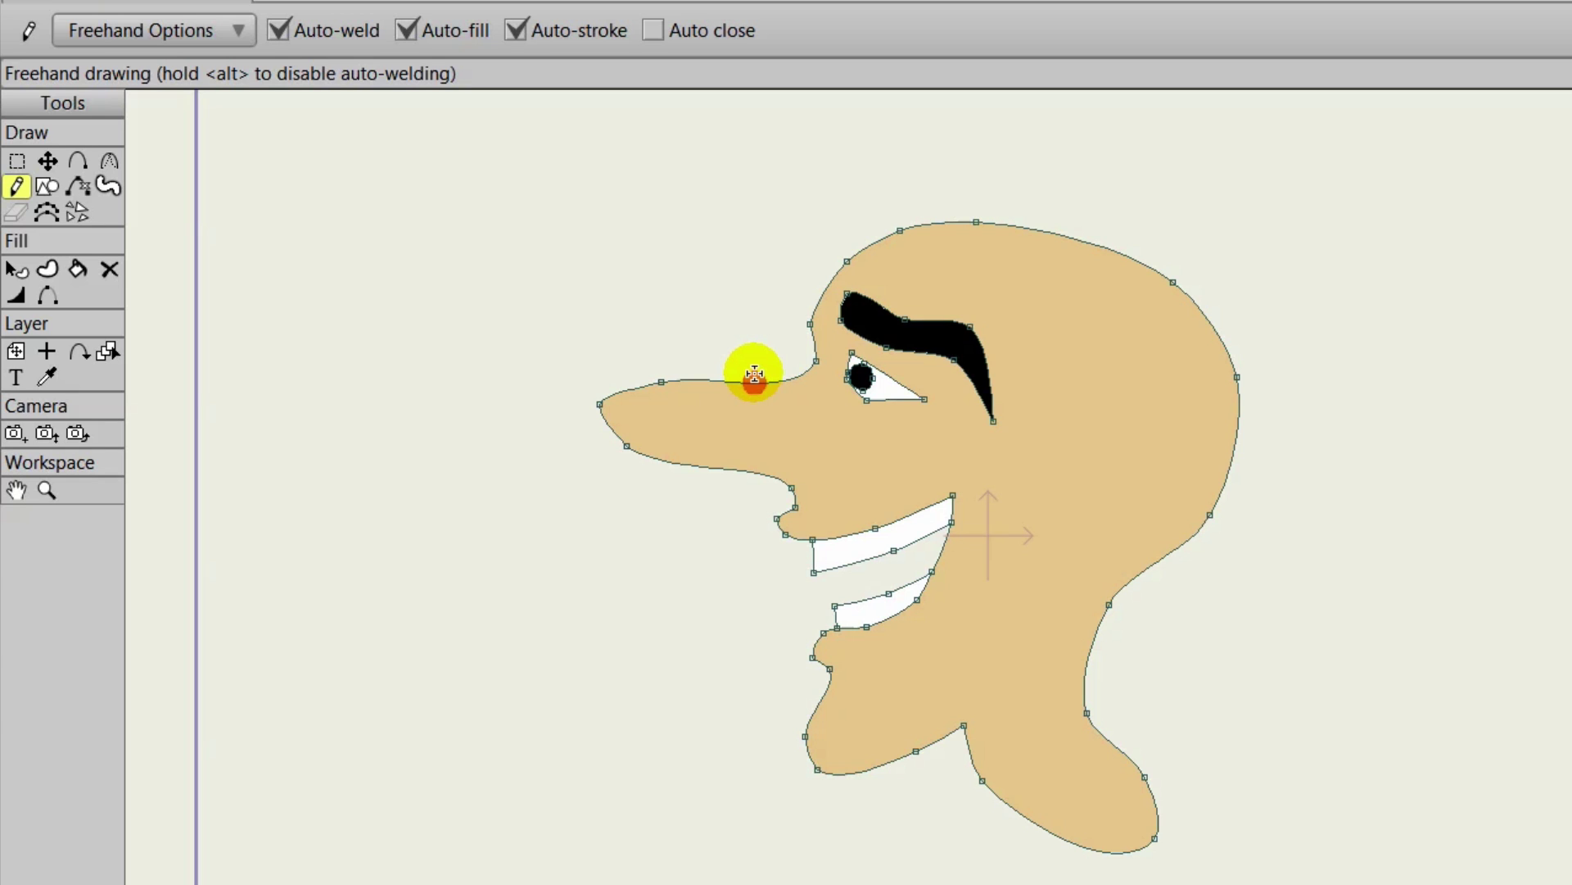
click(941, 502)
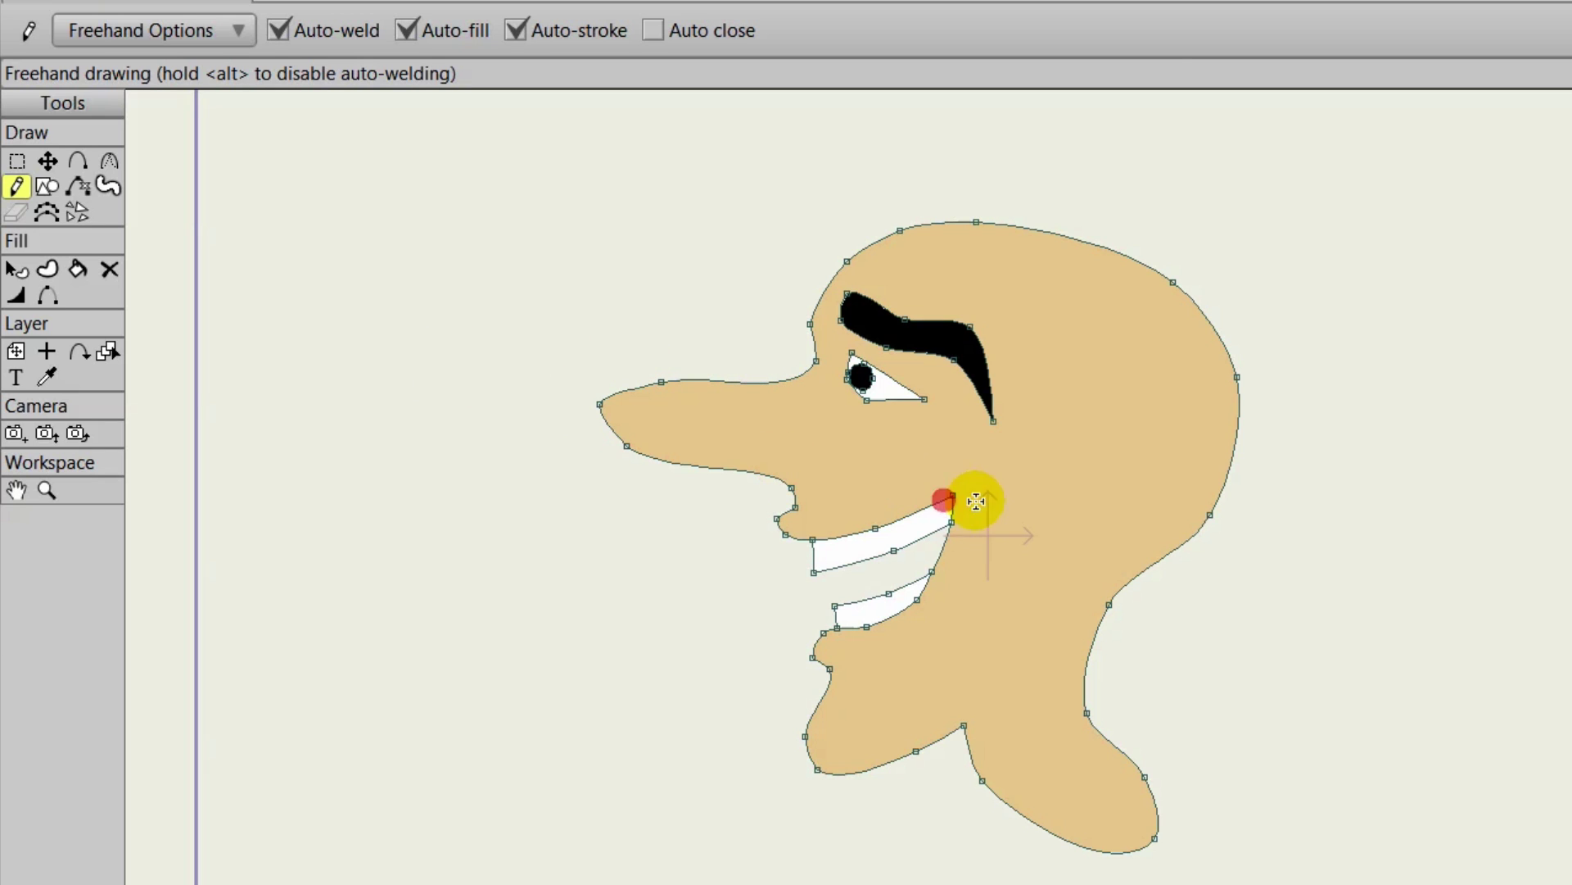
scroll(1131, 533, up, 2)
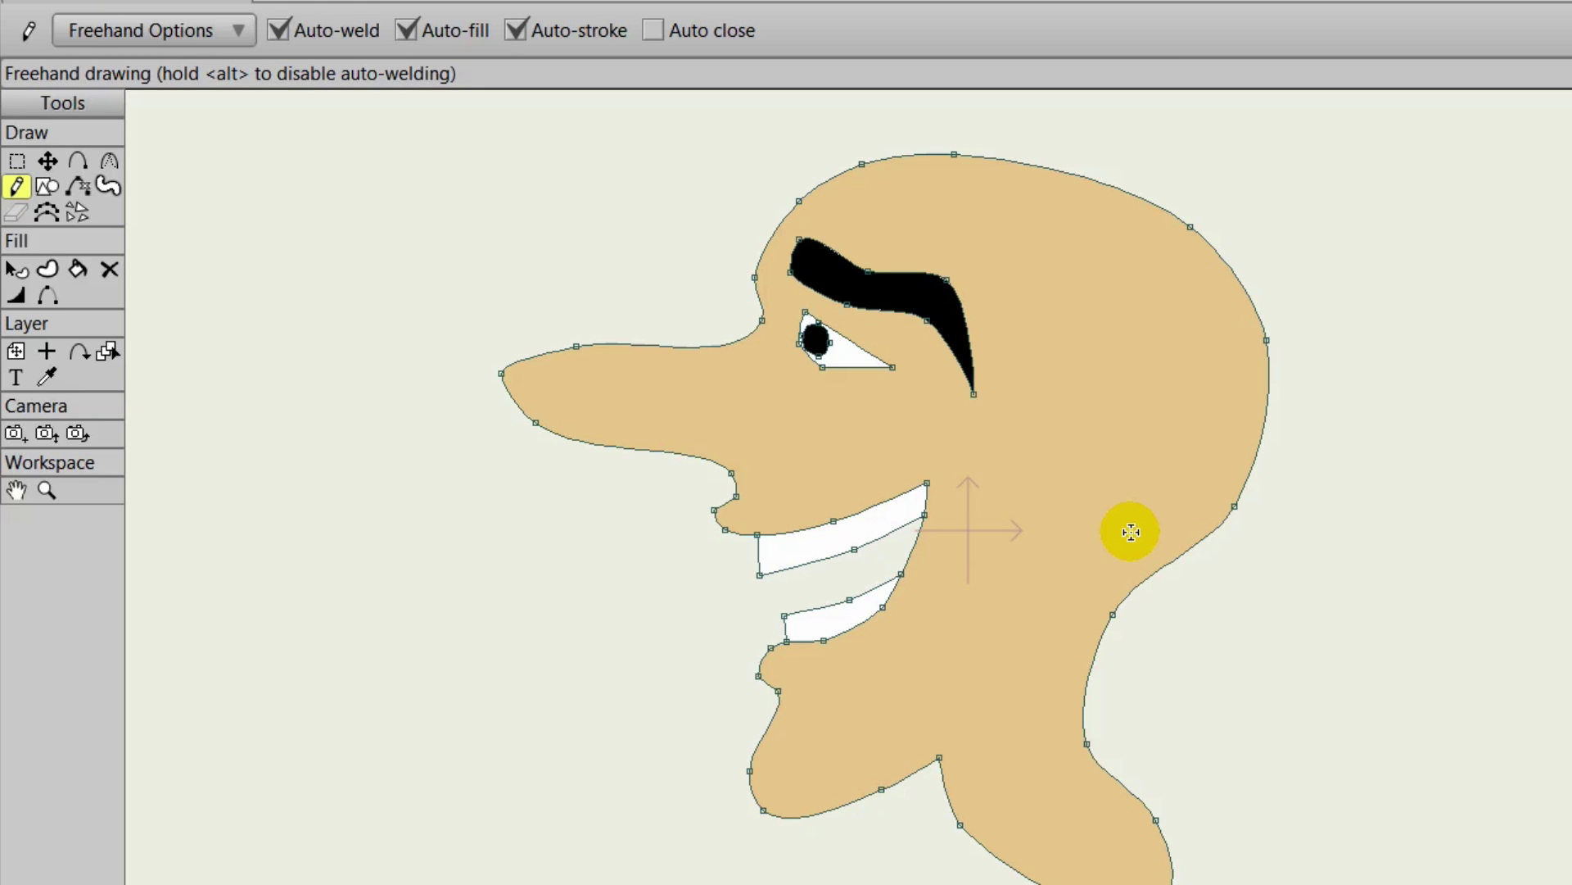
scroll(1131, 532, up, 2)
drag(1119, 528, 1035, 604)
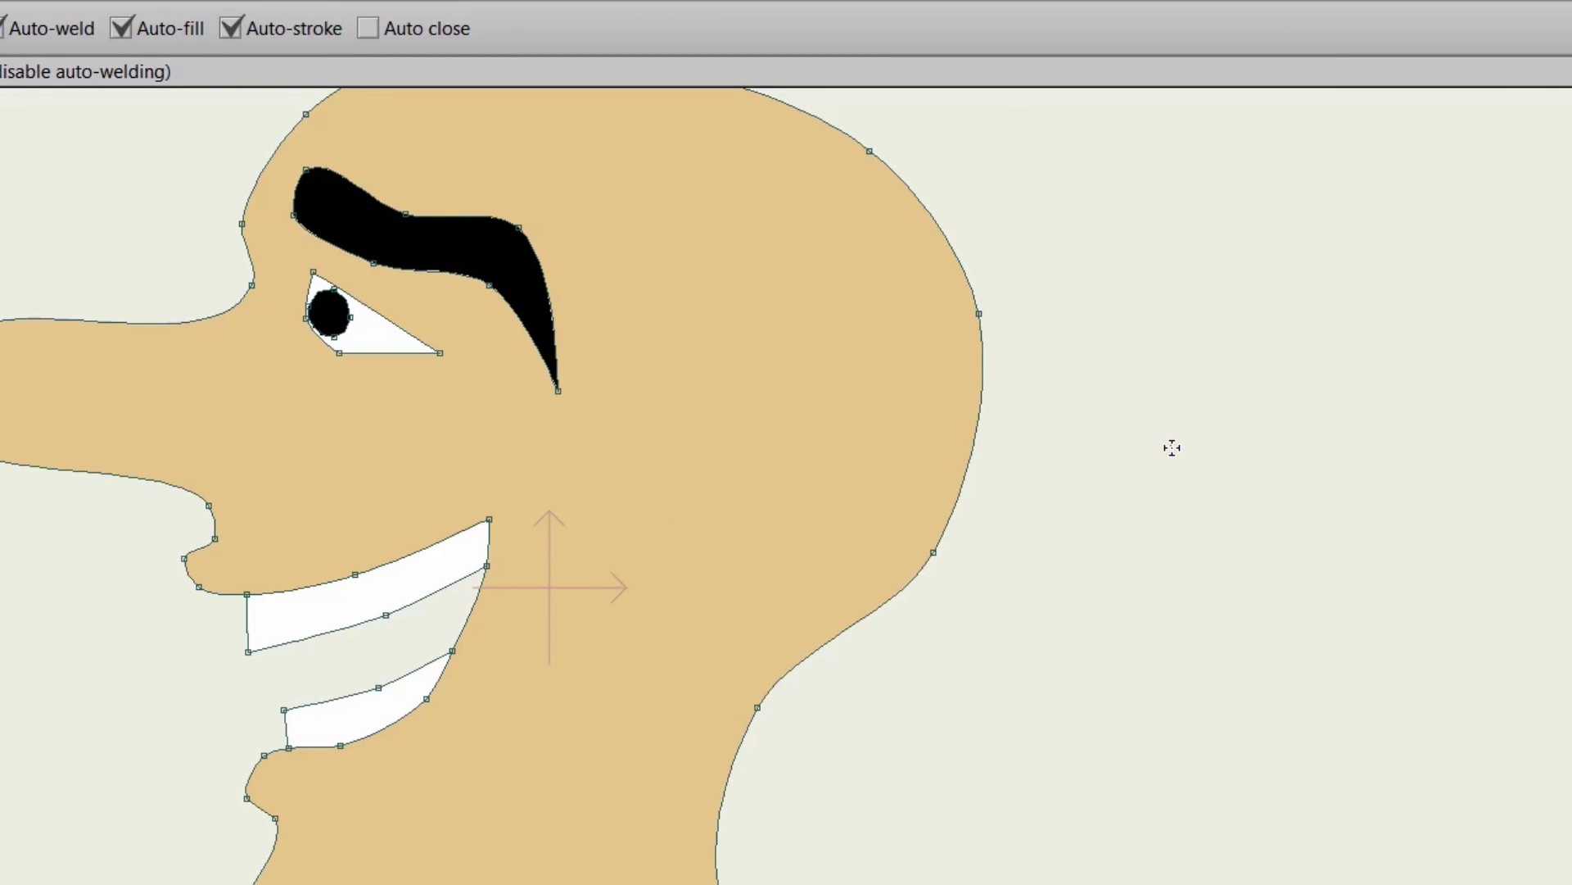
mouse_move(1261, 417)
mouse_down()
mouse_move(1383, 476)
mouse_move(1424, 593)
mouse_move(1340, 715)
mouse_move(1252, 703)
mouse_move(1159, 565)
mouse_move(1174, 440)
mouse_up()
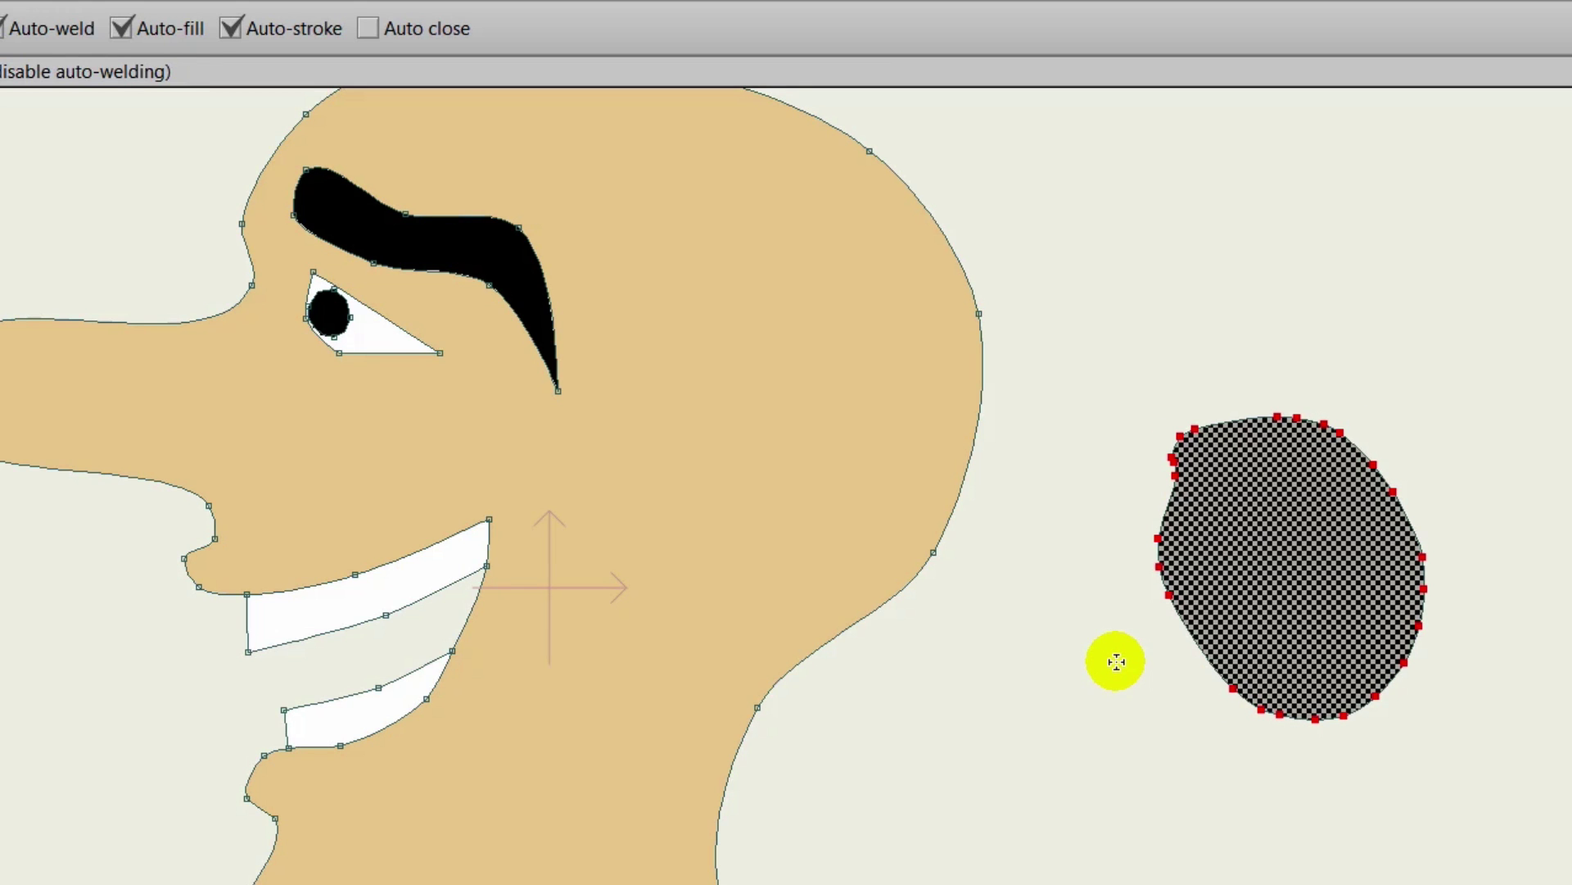
key(Delete)
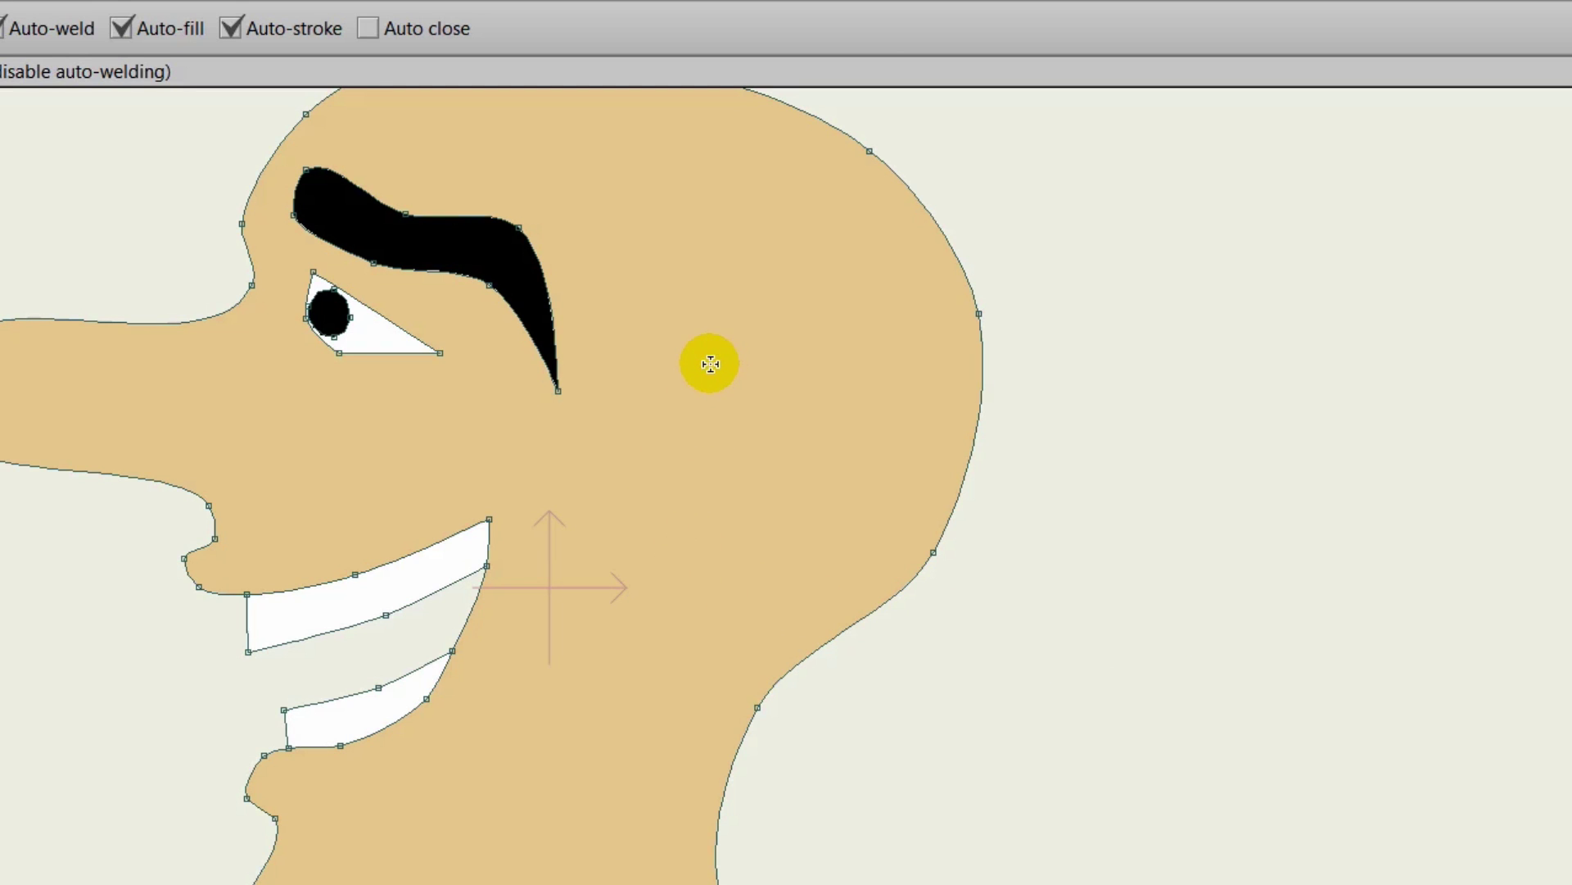
scroll(680, 442, up, 2)
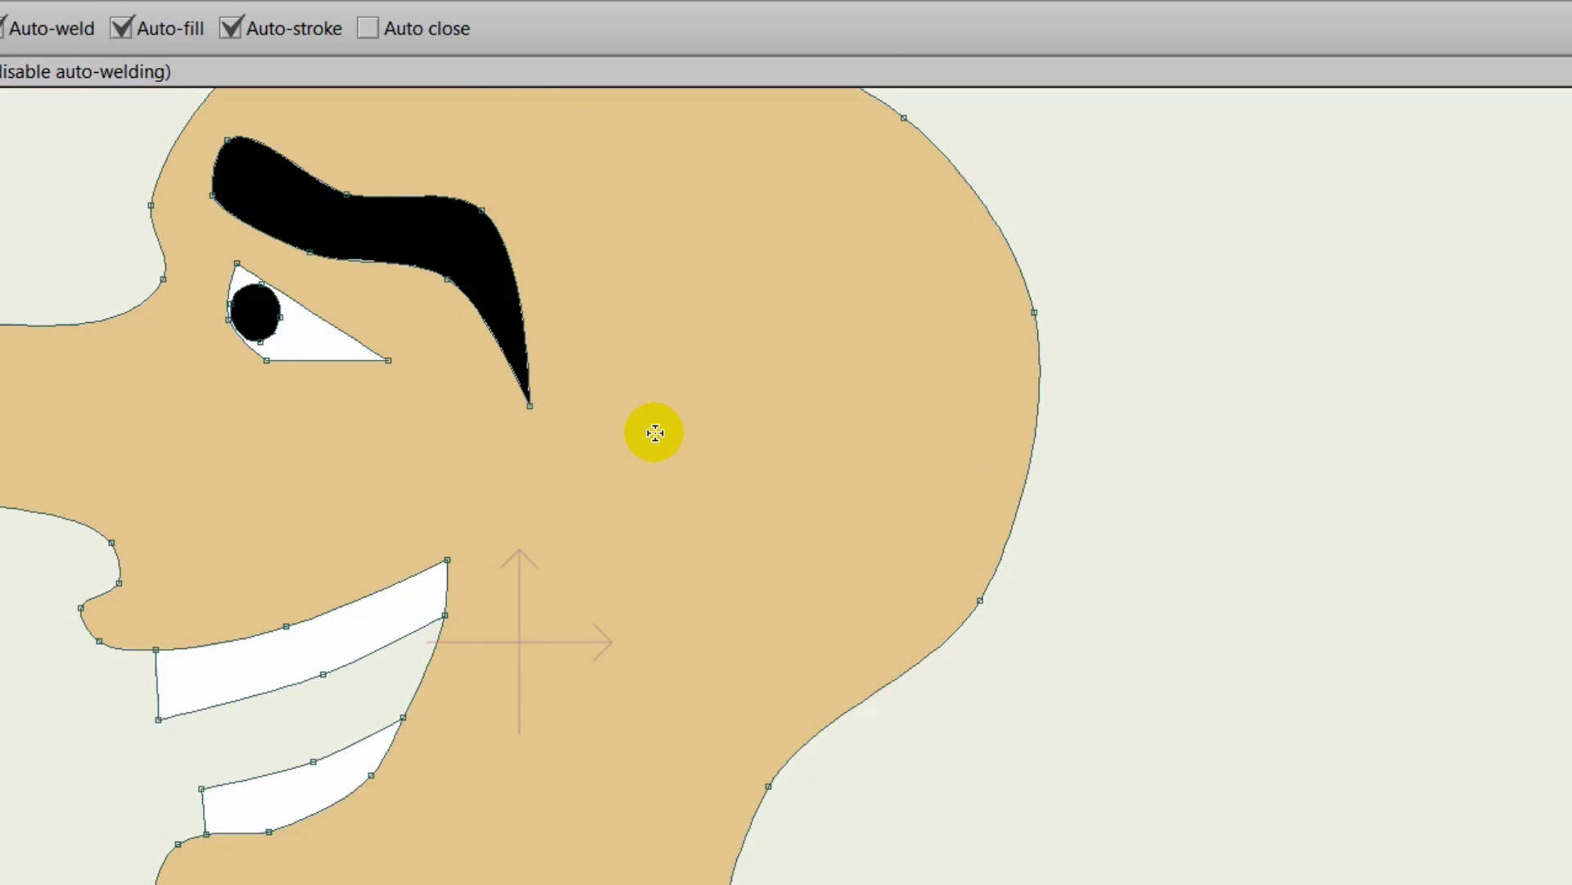
mouse_move(646, 424)
mouse_down()
mouse_move(815, 358)
mouse_move(872, 393)
mouse_move(901, 471)
mouse_move(865, 565)
mouse_move(814, 624)
mouse_move(721, 682)
mouse_move(672, 693)
mouse_move(626, 673)
mouse_move(619, 614)
mouse_up()
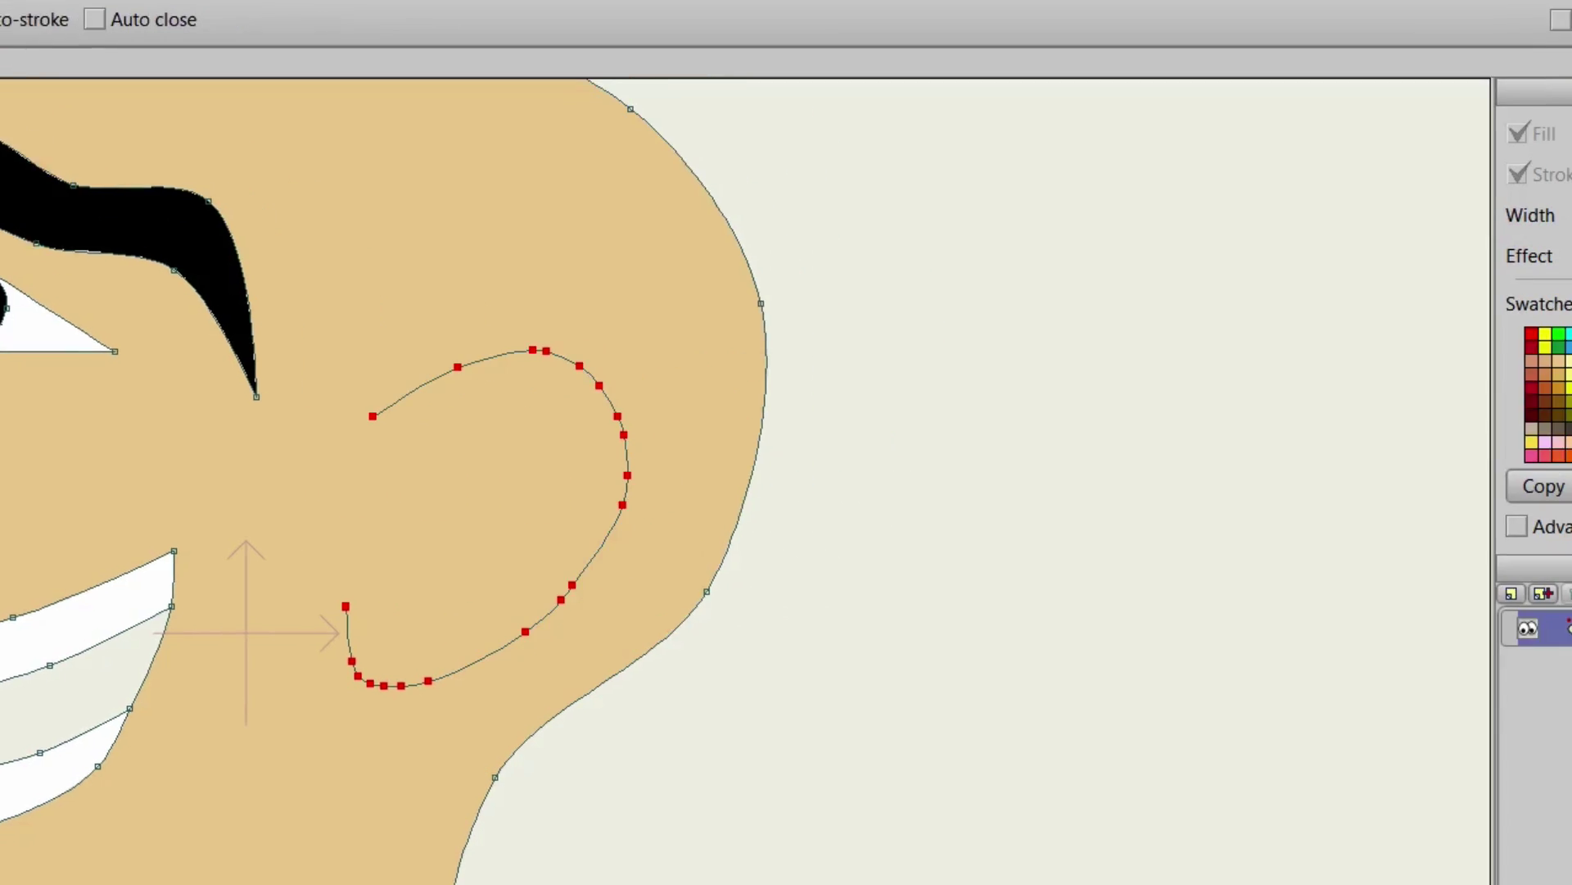
Undo the ear curve and set the stroke to black 000000 with width 3.
key(ctrl+z)
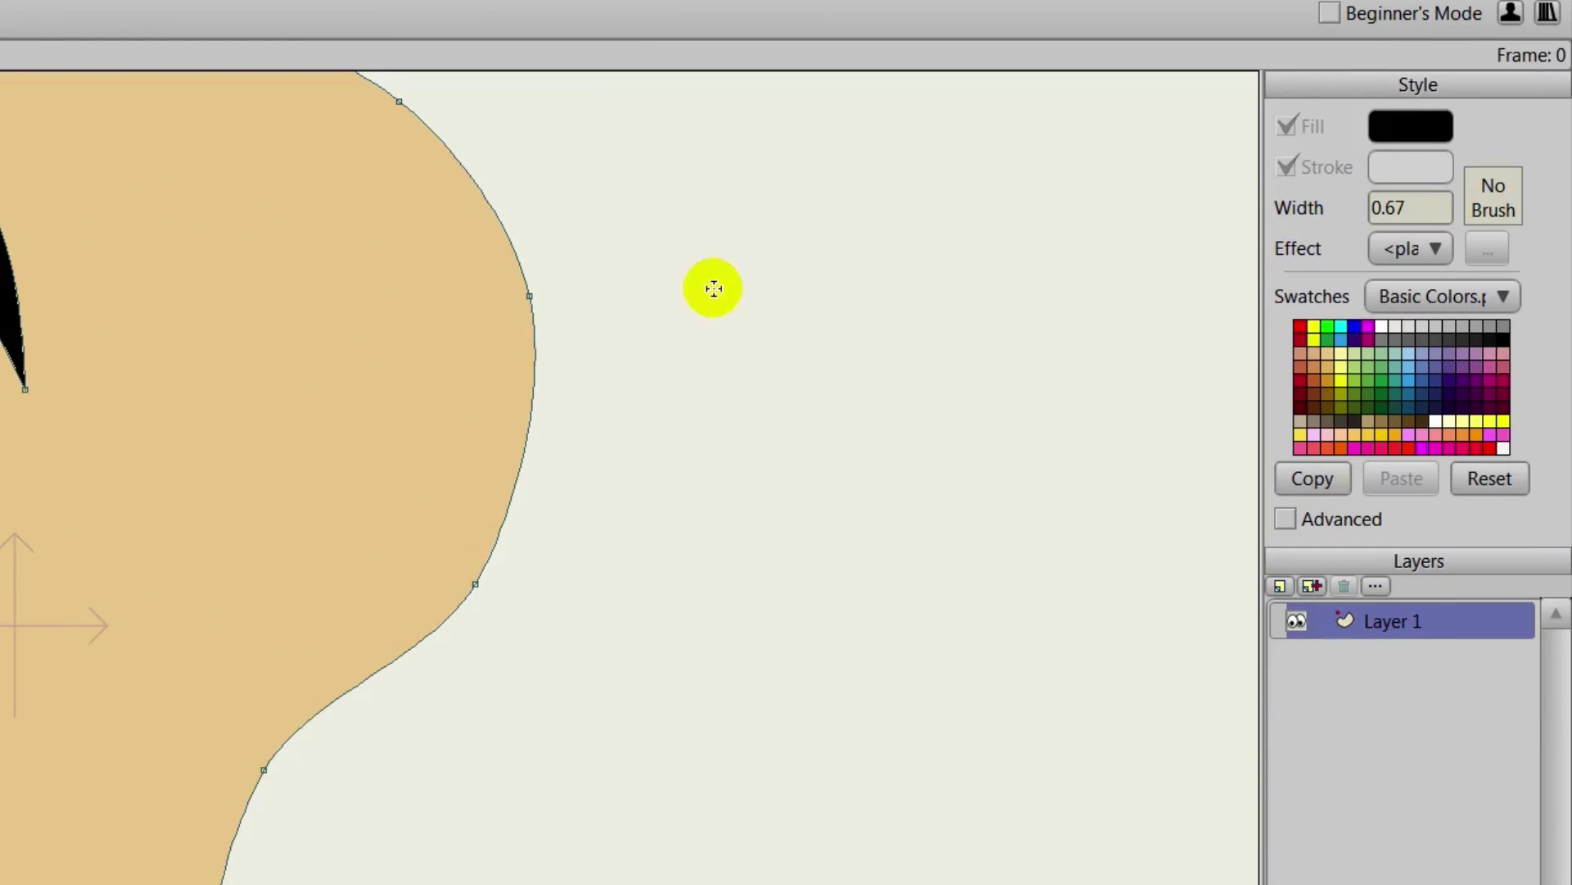
click(1414, 167)
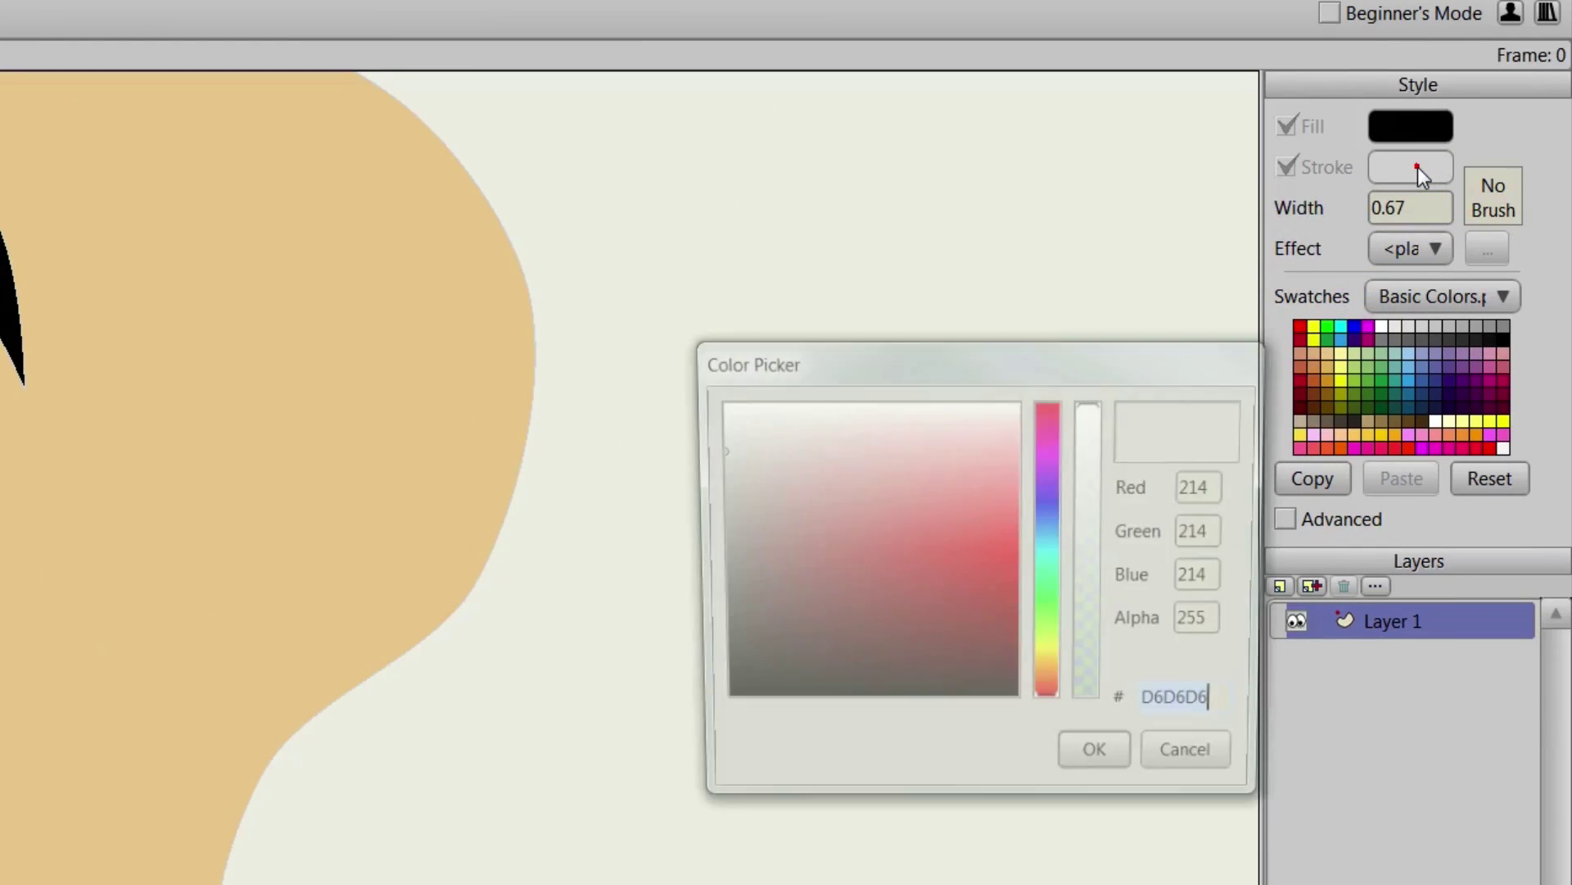
text(000000)
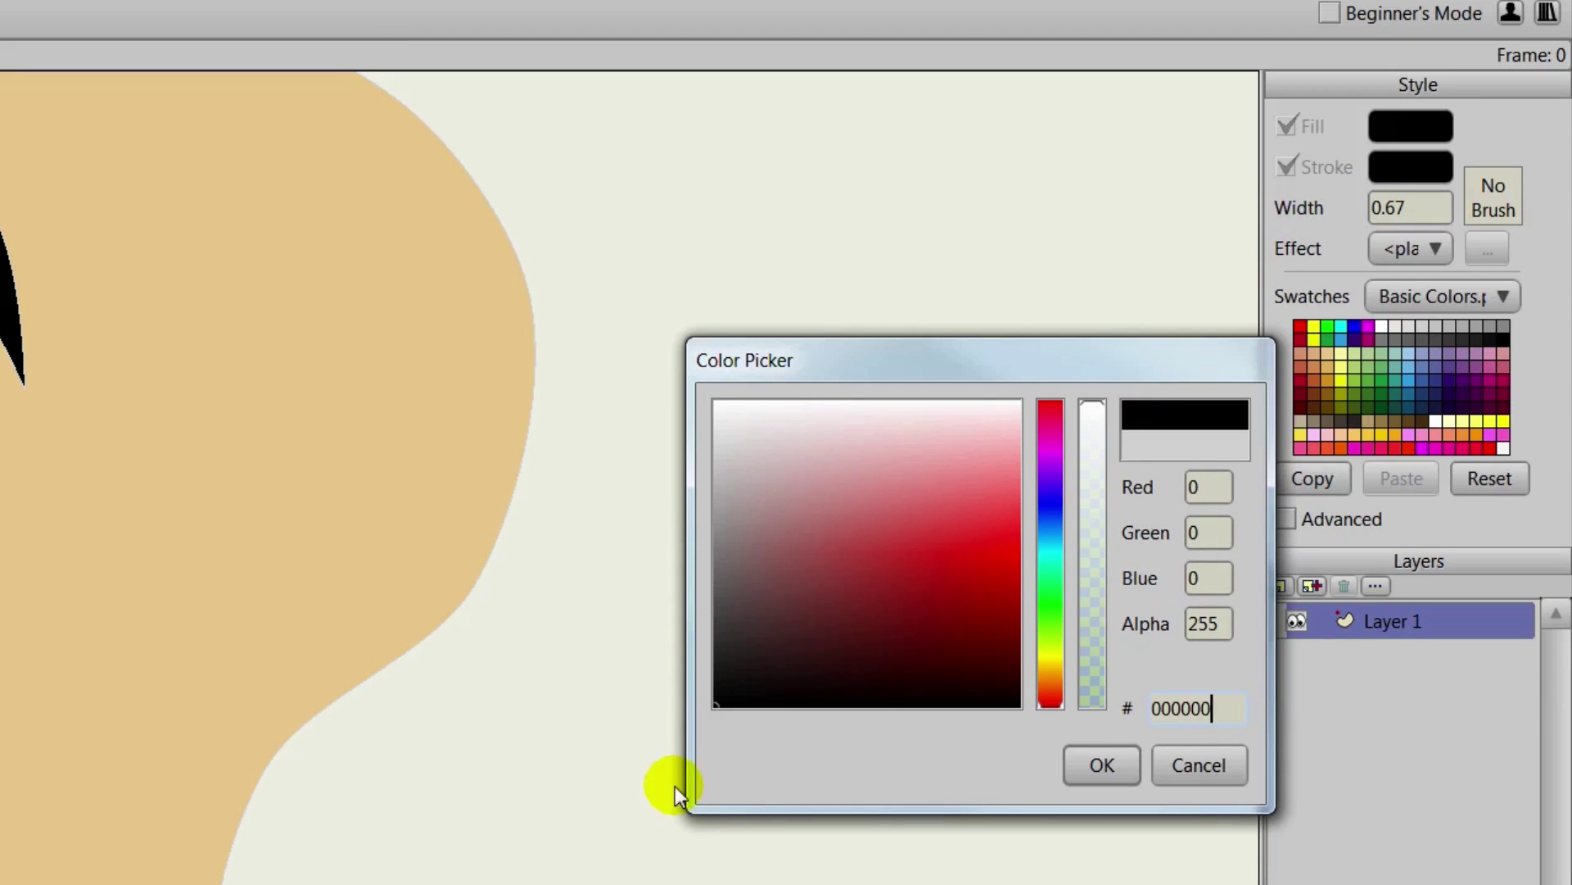
click(1101, 764)
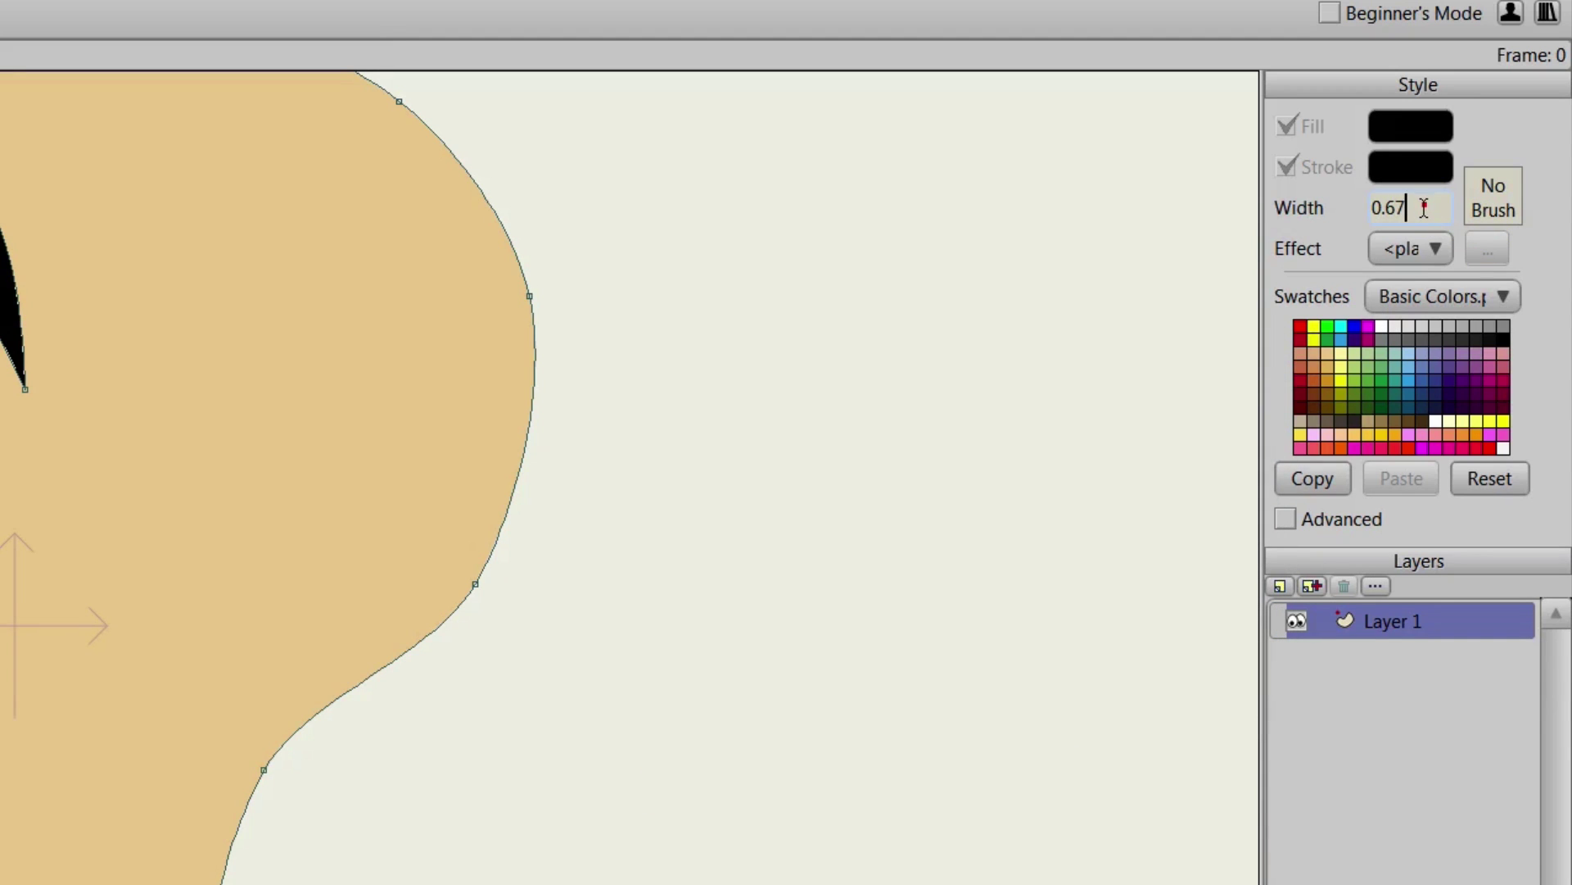
triple_click(1424, 208)
text(3)
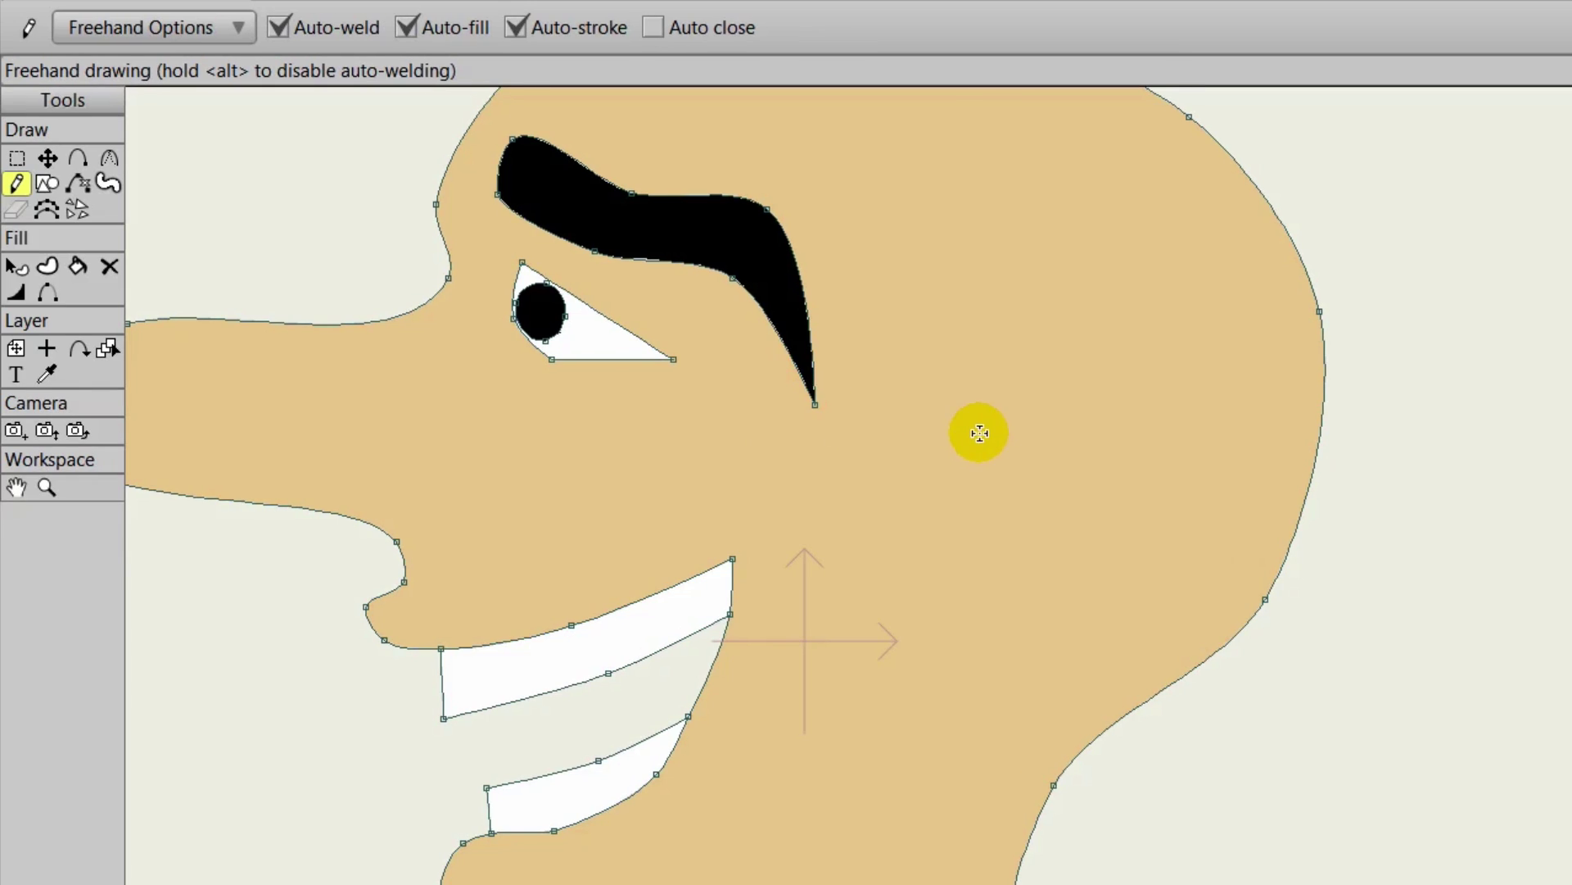
Draw three freehand ear strokes: the outer hooked rim, the inner ear, and an inner fold.
mouse_move(683, 428)
mouse_down()
mouse_move(748, 385)
mouse_move(896, 462)
mouse_move(761, 667)
mouse_up()
mouse_move(1058, 672)
mouse_down()
mouse_move(973, 715)
mouse_move(917, 655)
mouse_up()
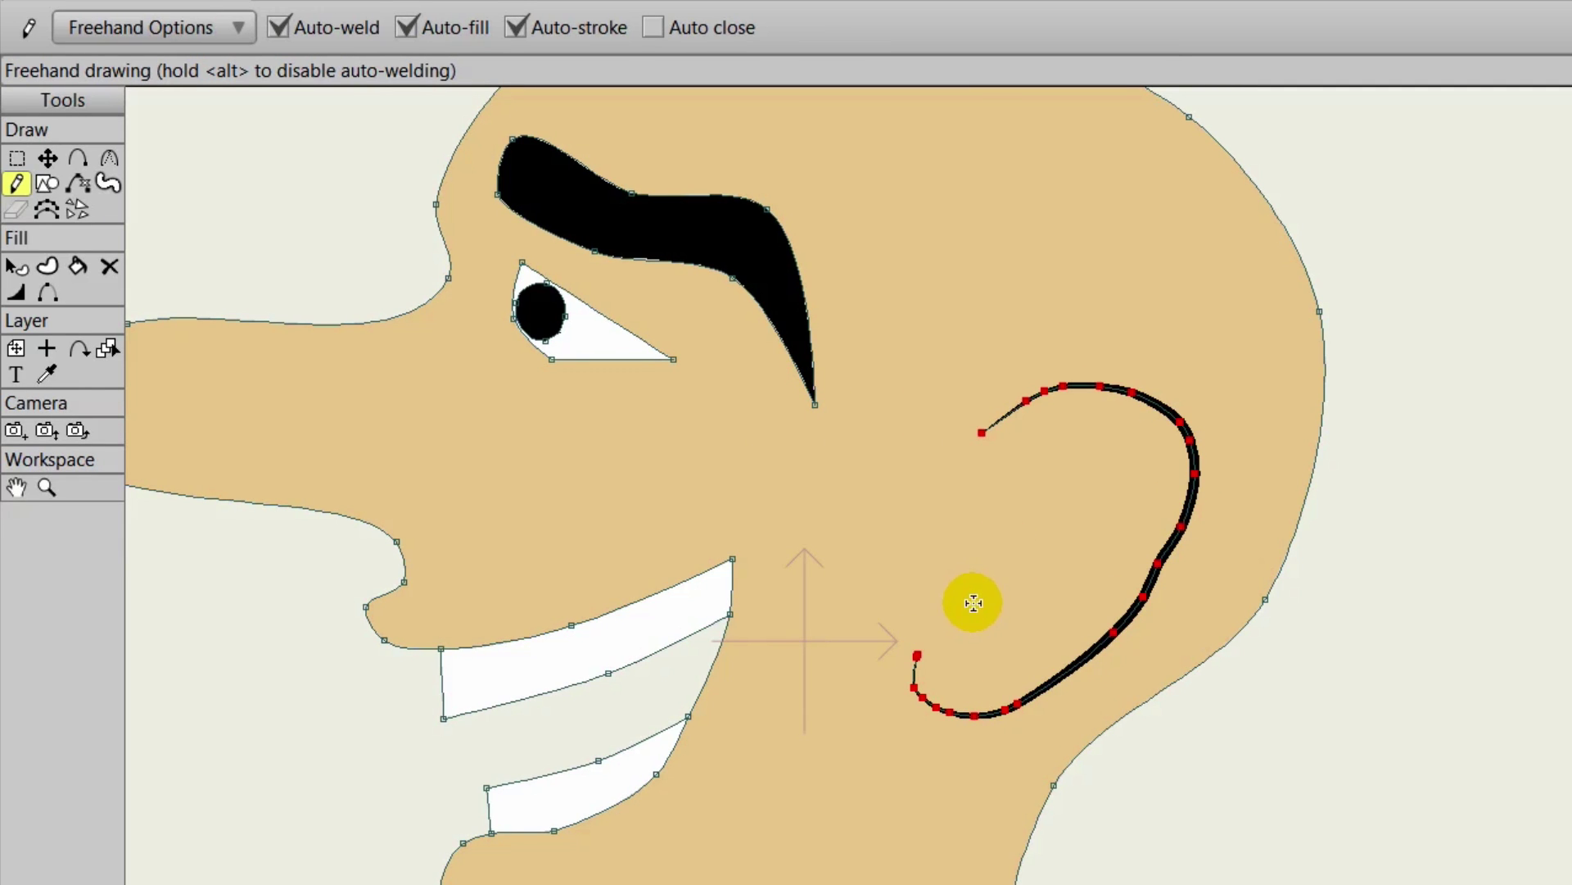
mouse_move(1006, 470)
mouse_down()
mouse_move(1077, 439)
mouse_move(1136, 461)
mouse_move(1116, 548)
mouse_move(1079, 592)
mouse_up()
mouse_move(1003, 507)
mouse_down()
mouse_move(1009, 600)
mouse_move(972, 637)
mouse_up()
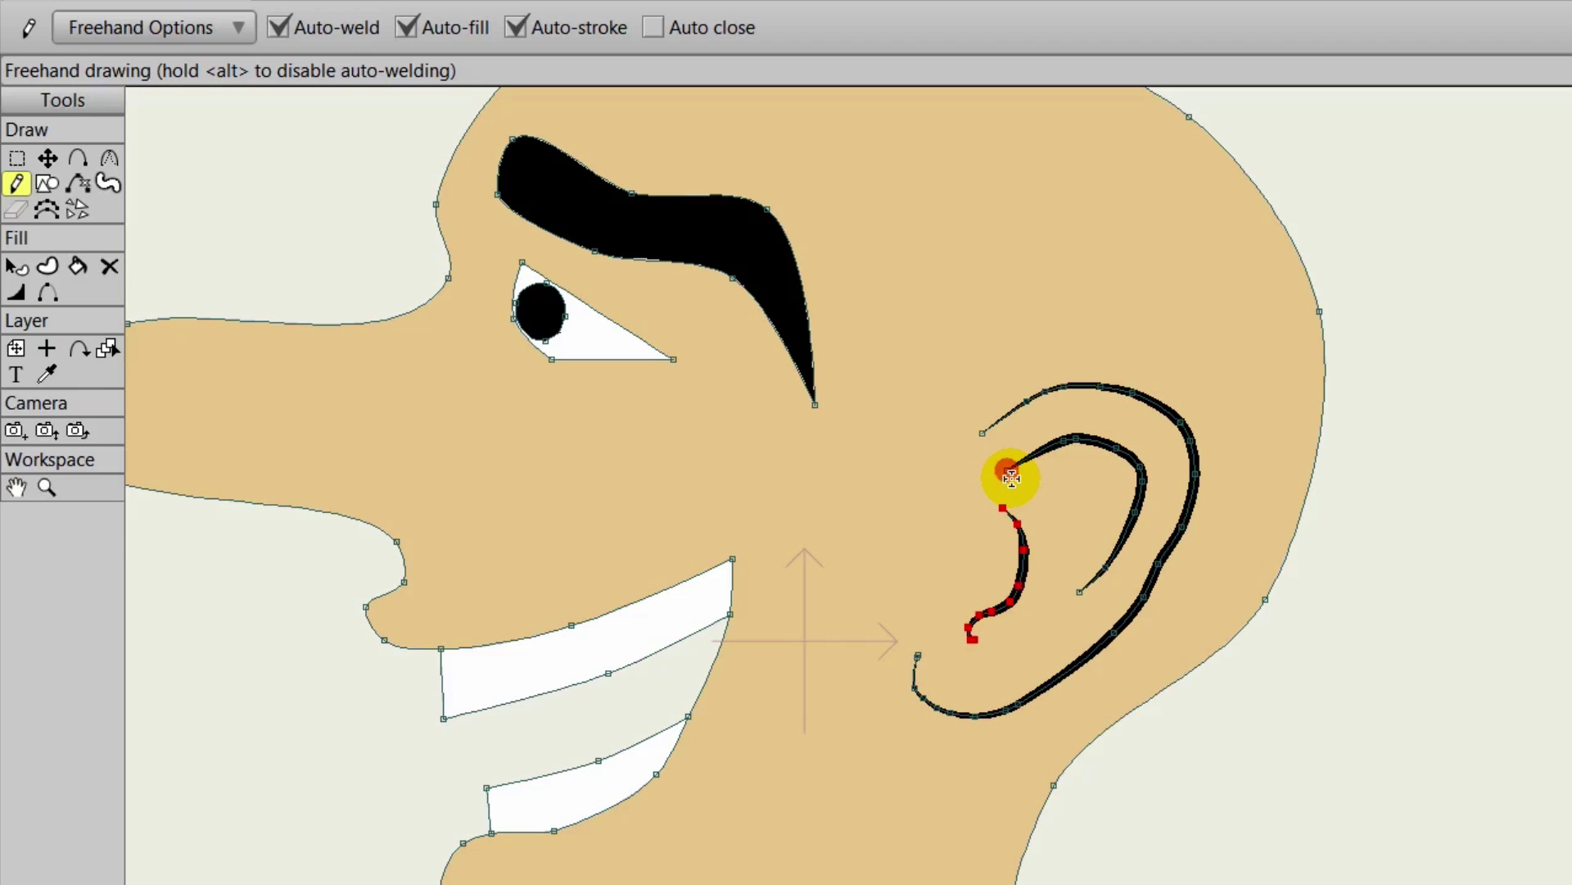
Set the Freehand variable line width option to Use pen pressure.
click(182, 31)
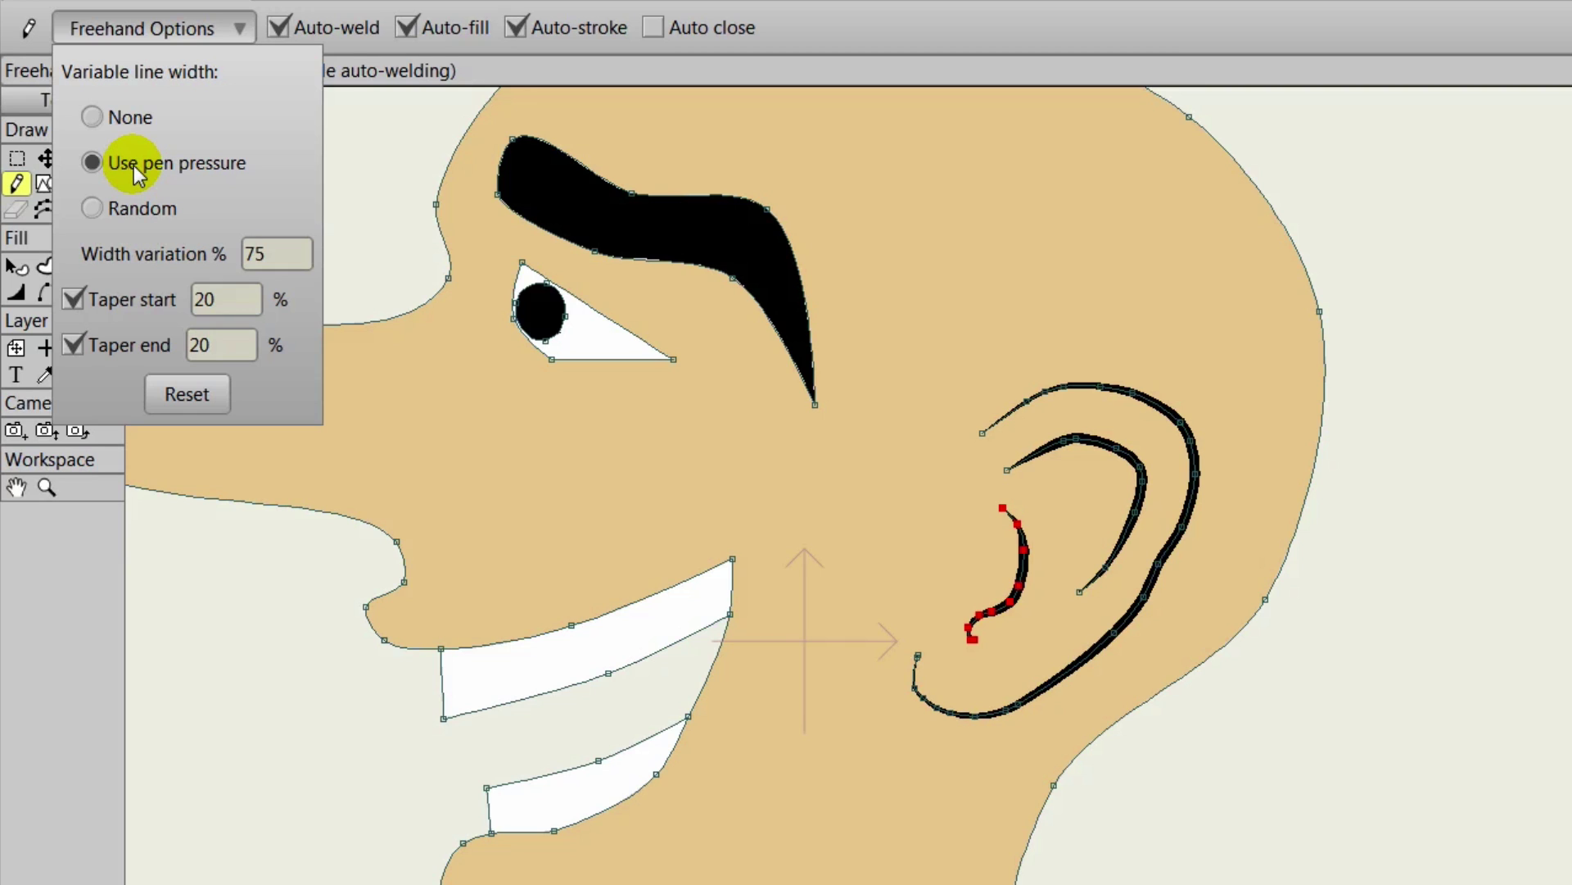
click(1398, 287)
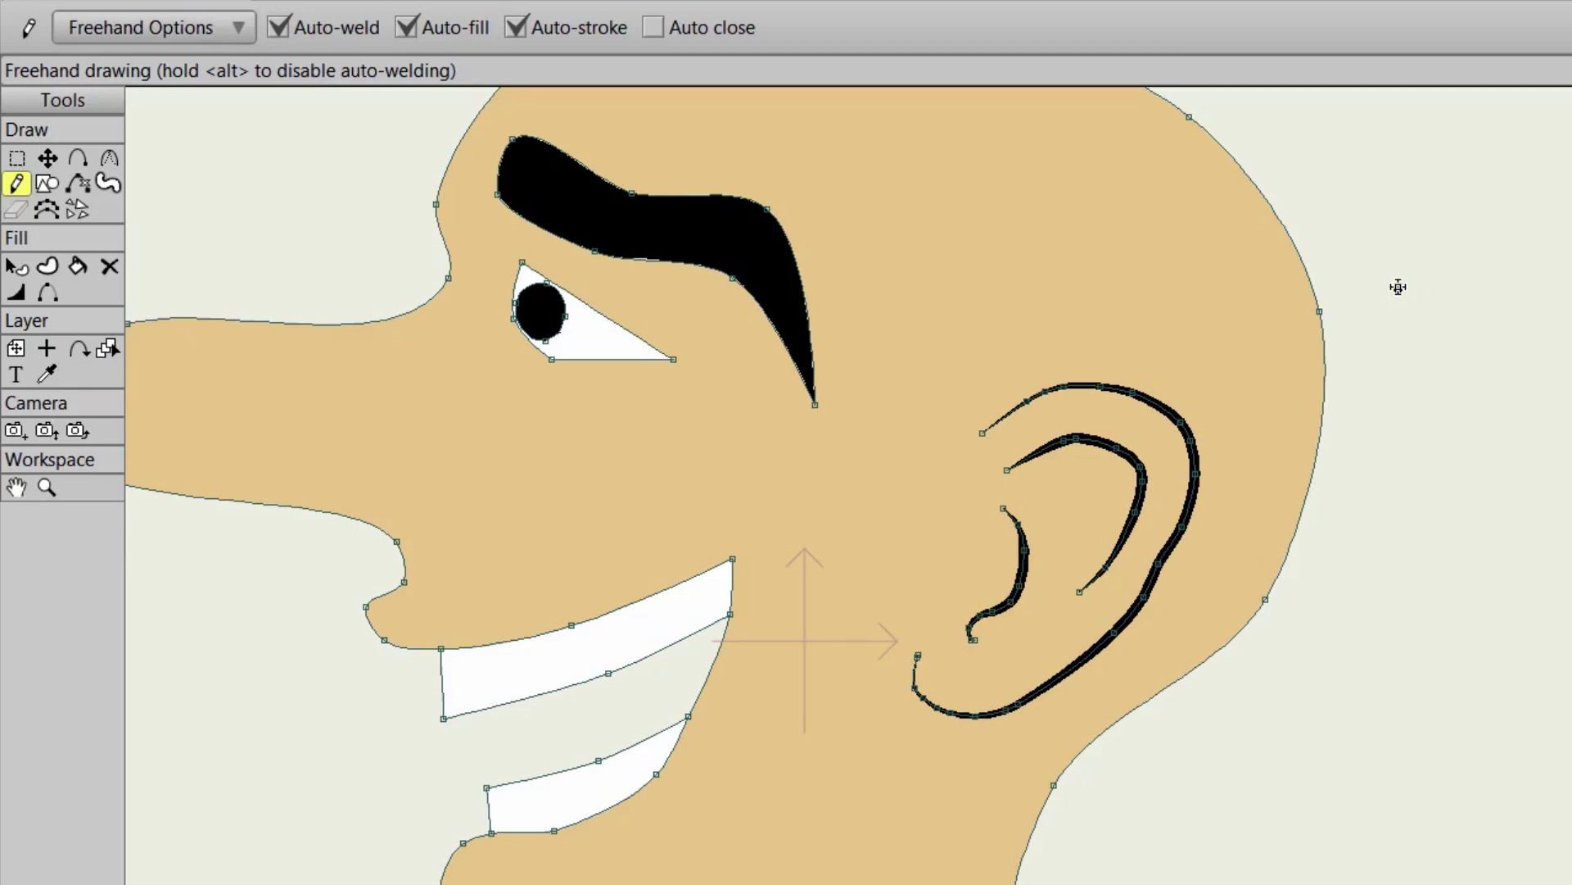
click(1398, 287)
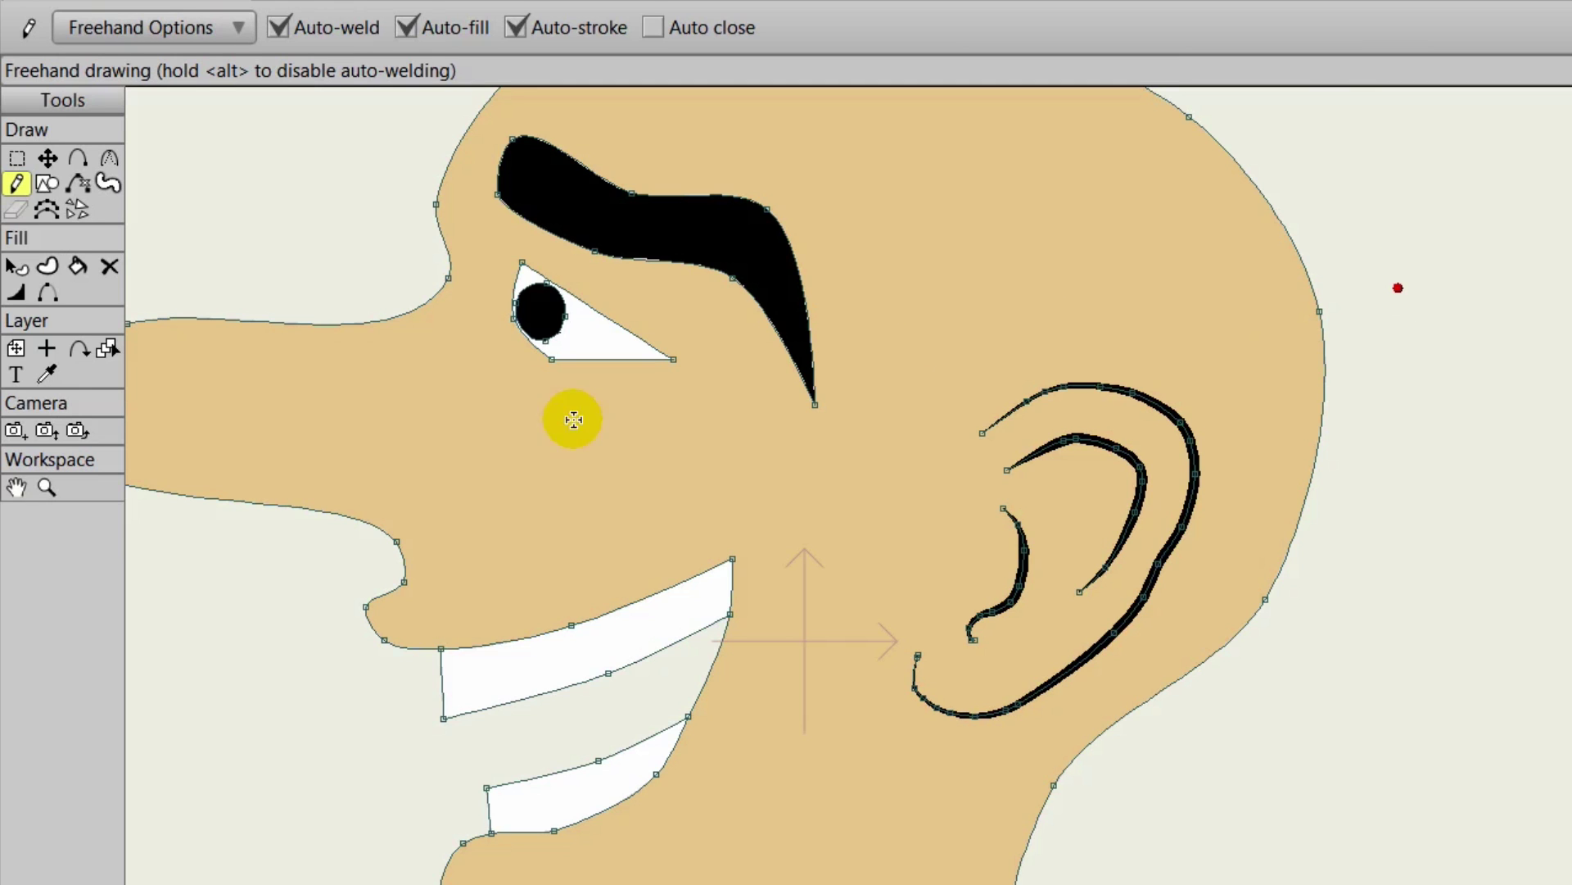
Draw a freehand line along the nose, enable Auto close, and draw a closed outline beside the head.
drag(189, 488, 411, 485)
mouse_move(363, 430)
mouse_down()
mouse_move(694, 464)
mouse_move(702, 496)
mouse_move(657, 511)
mouse_move(722, 536)
mouse_move(765, 505)
mouse_move(747, 439)
mouse_move(684, 398)
mouse_up()
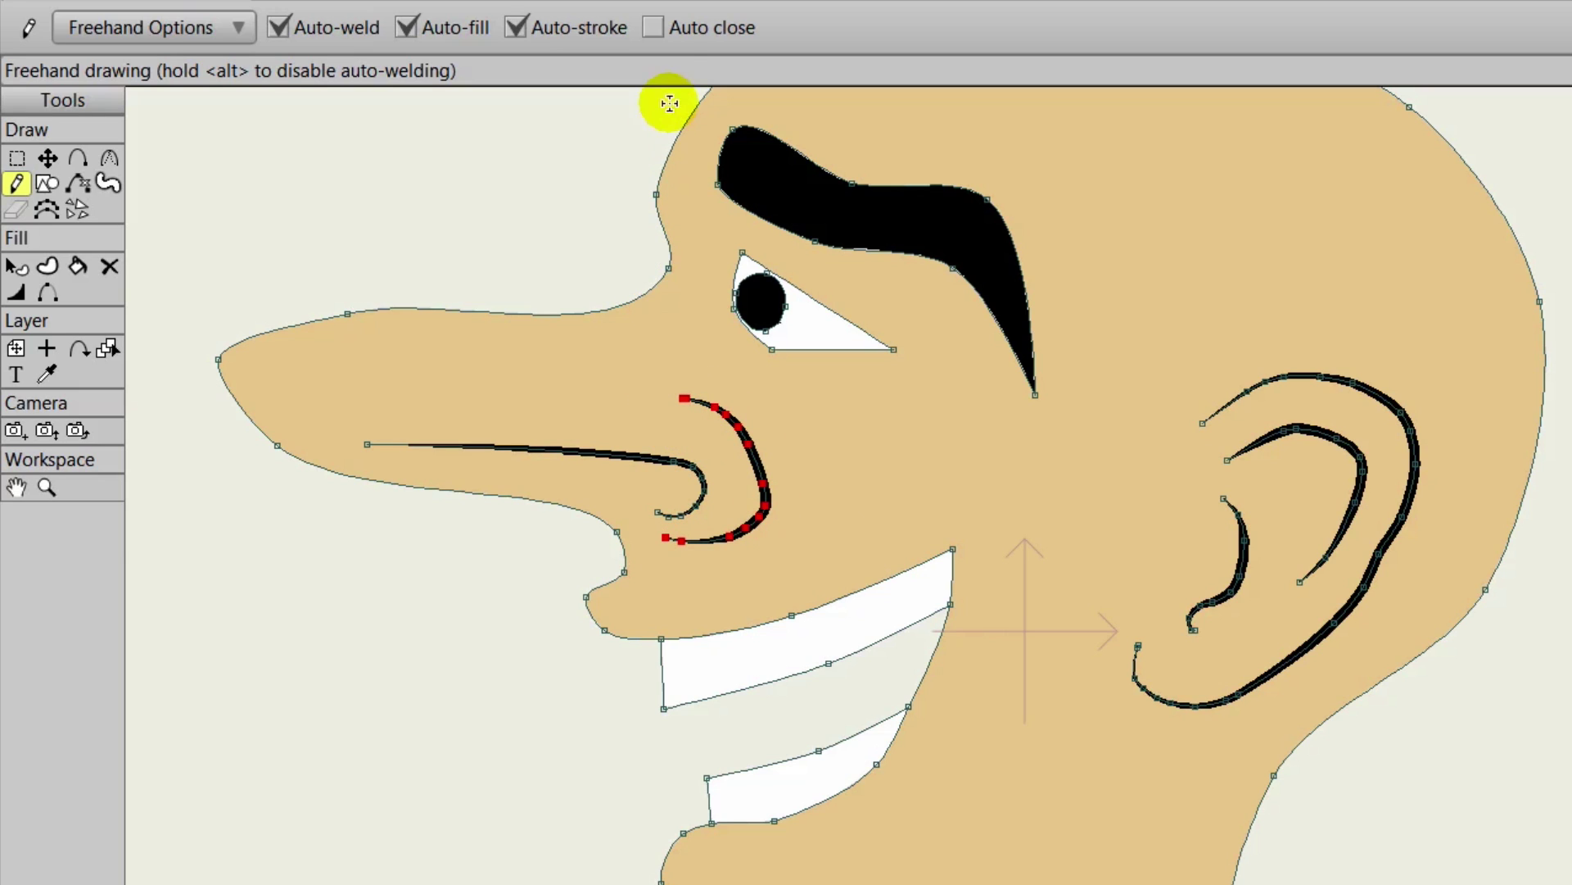
click(654, 31)
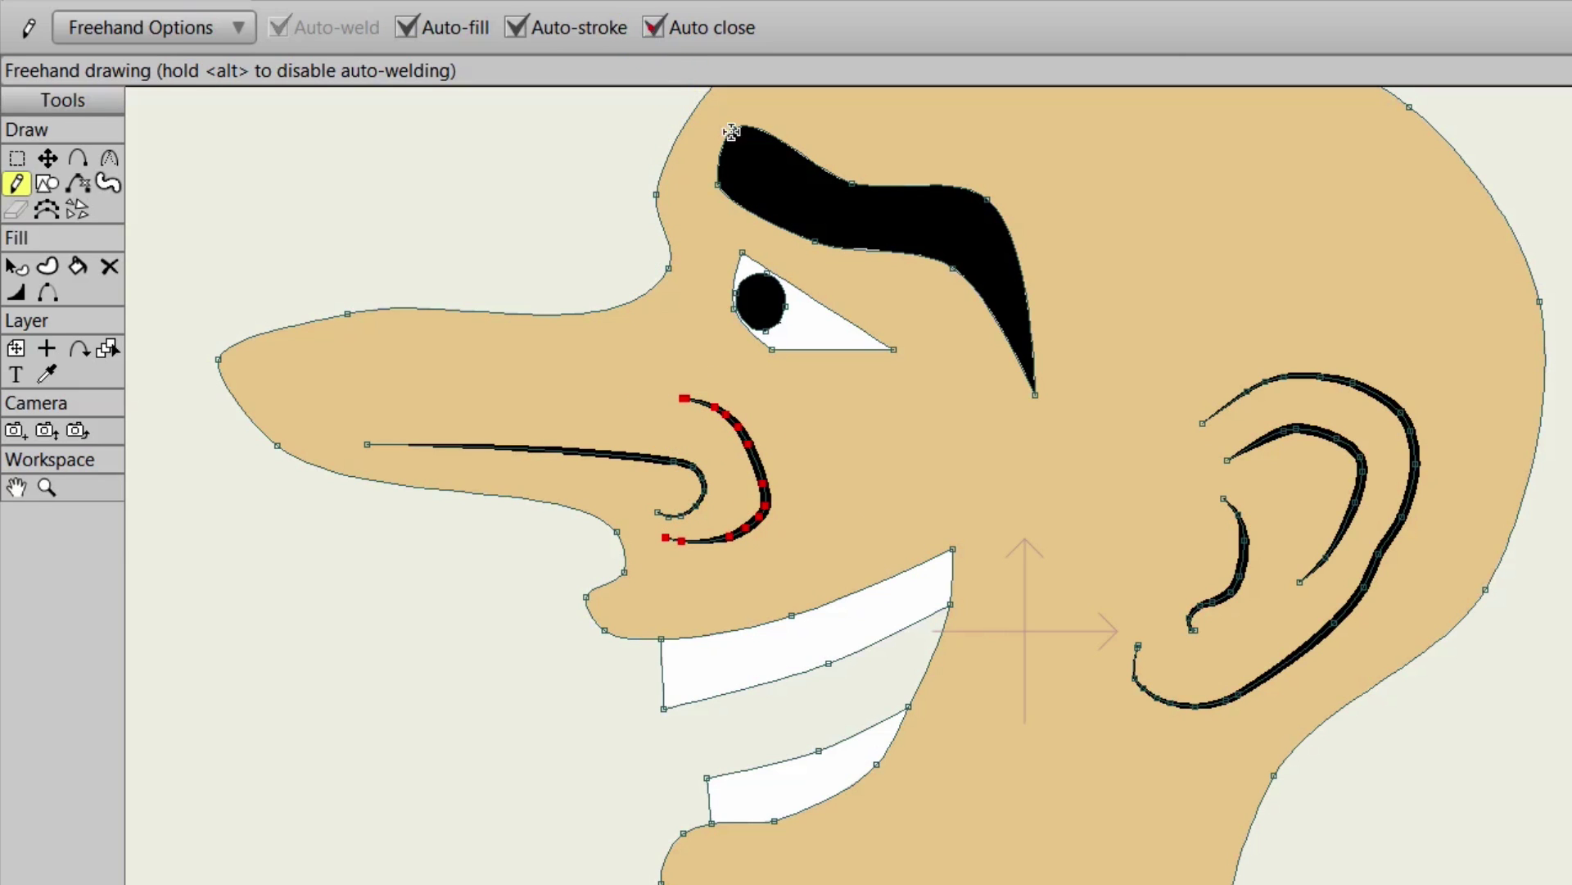
drag(1064, 464, 615, 485)
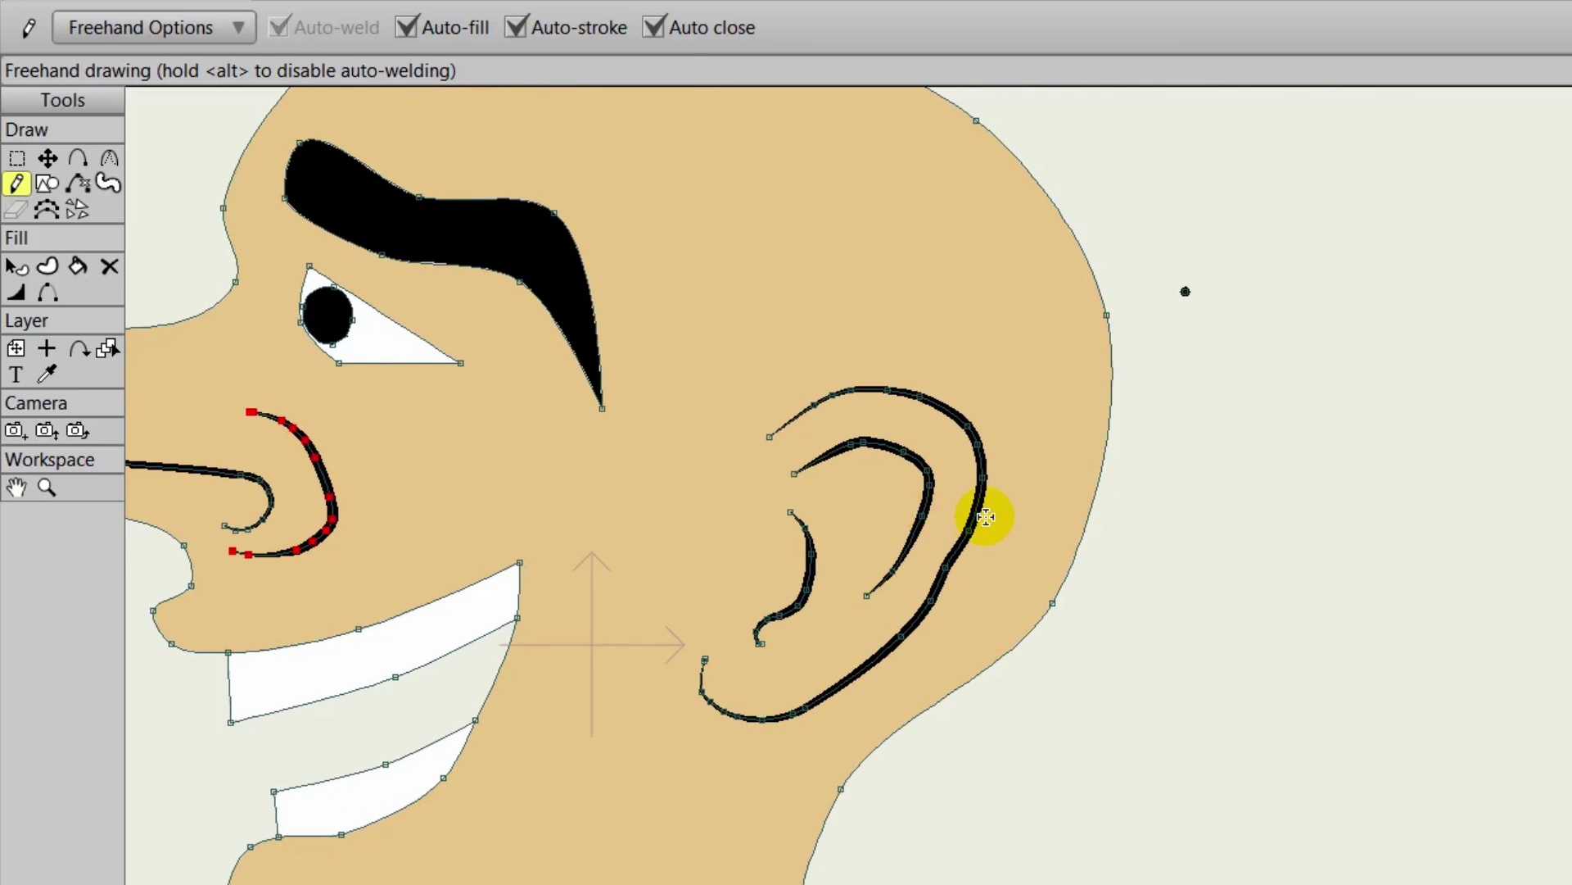
scroll(1065, 512, down, 1)
mouse_move(1291, 358)
mouse_down()
mouse_move(1070, 472)
mouse_move(1065, 549)
mouse_move(1096, 665)
mouse_move(1151, 697)
mouse_move(1280, 718)
mouse_move(1362, 694)
mouse_move(1408, 621)
mouse_up()
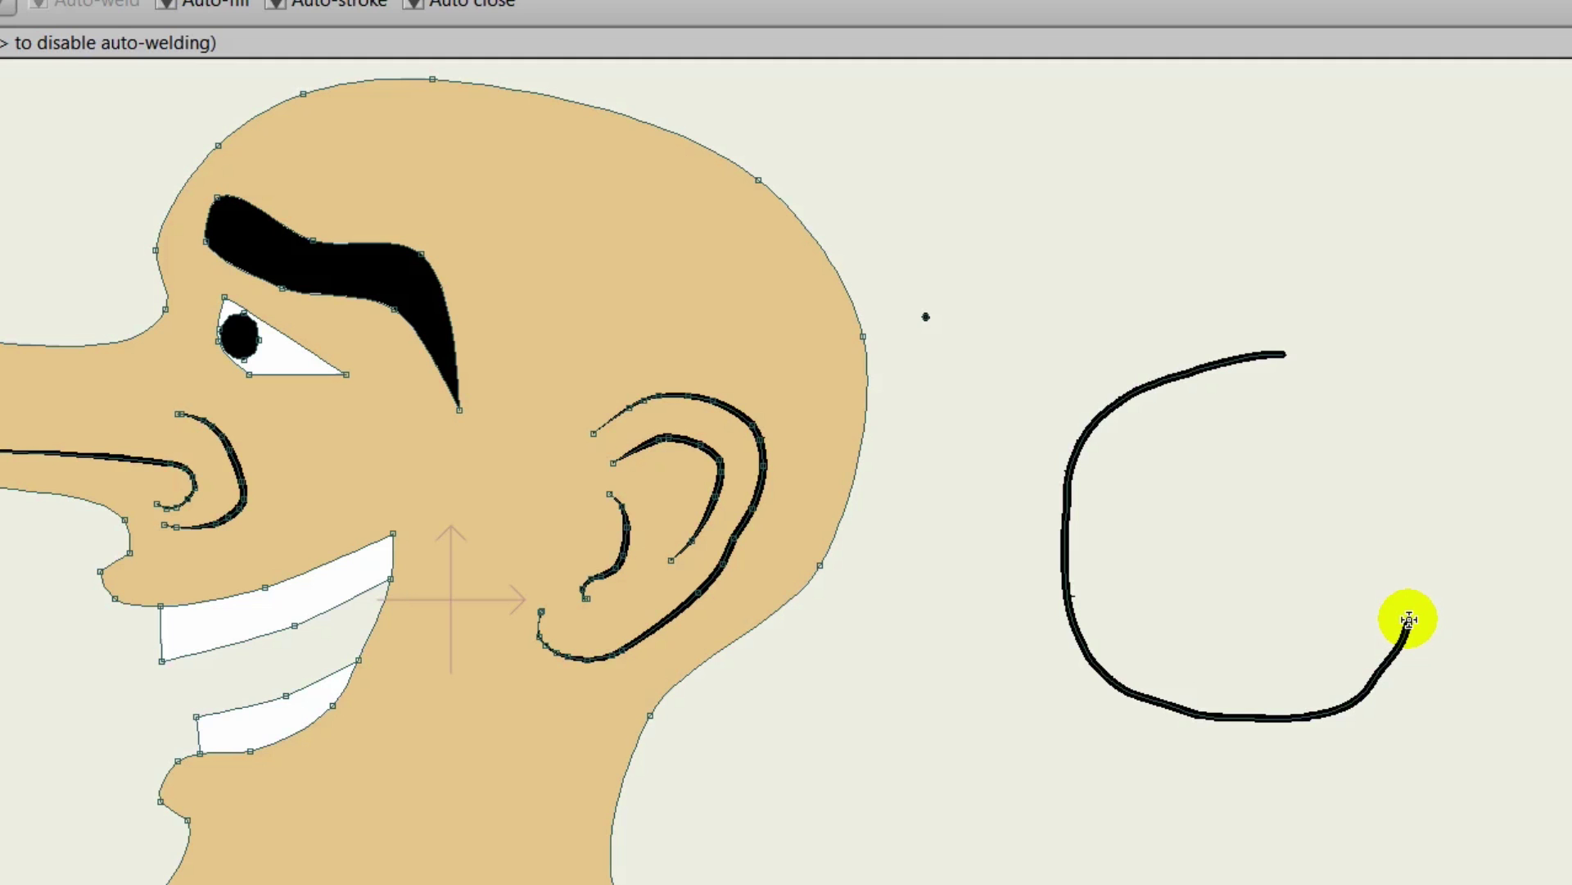
drag(1408, 621, 1412, 619)
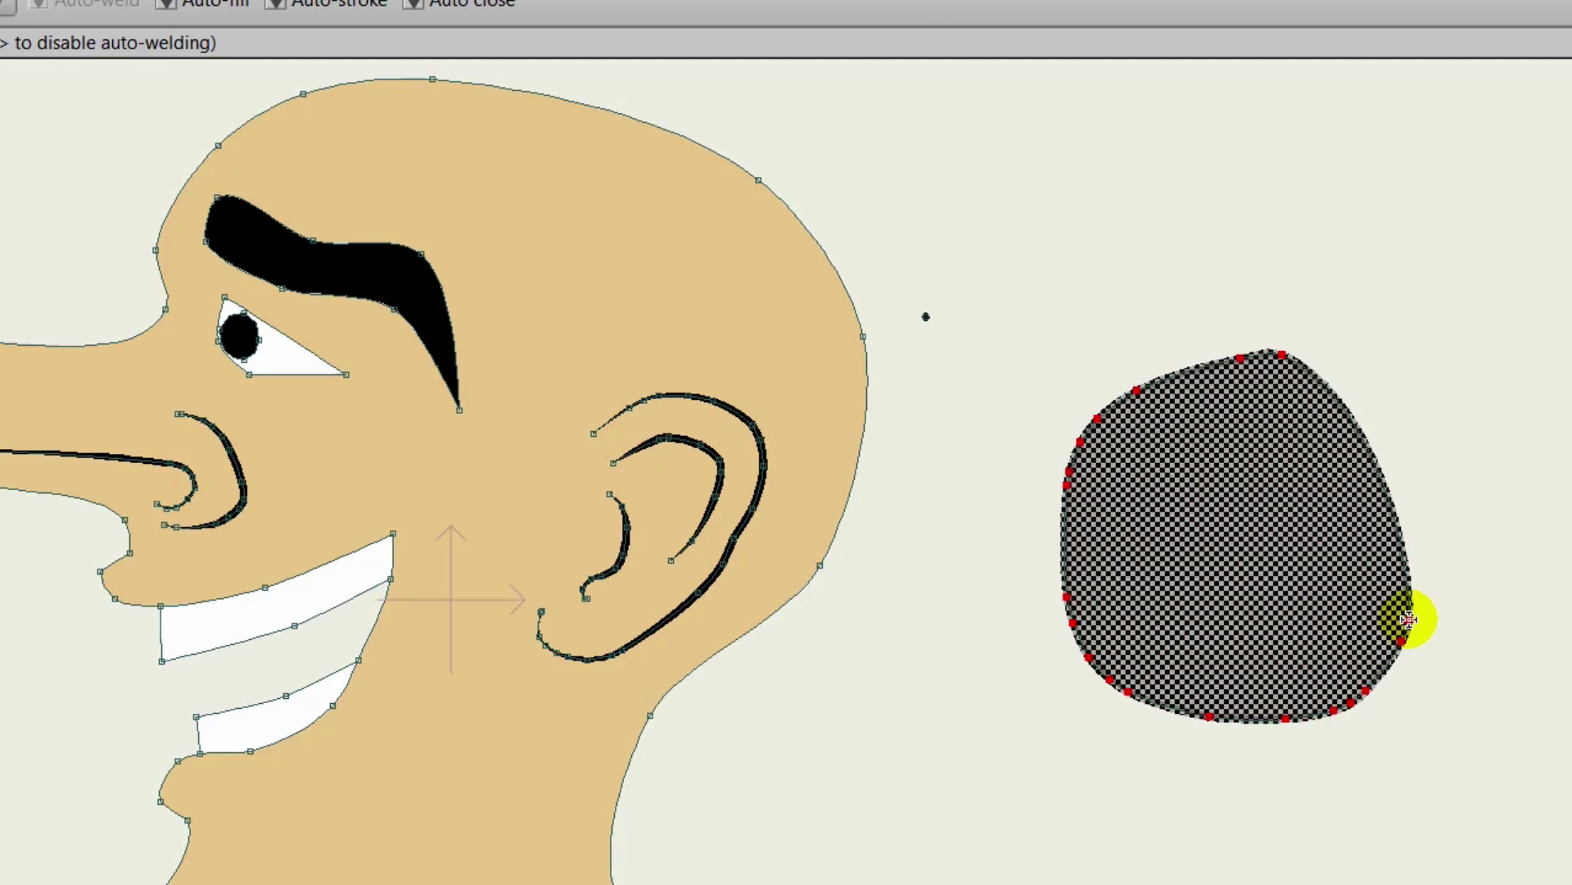
Draw a second closed outline above the first and deselect to reveal the black fills.
mouse_move(1069, 139)
mouse_down()
mouse_move(1079, 276)
mouse_move(1451, 298)
mouse_move(1442, 150)
mouse_move(1366, 133)
mouse_up()
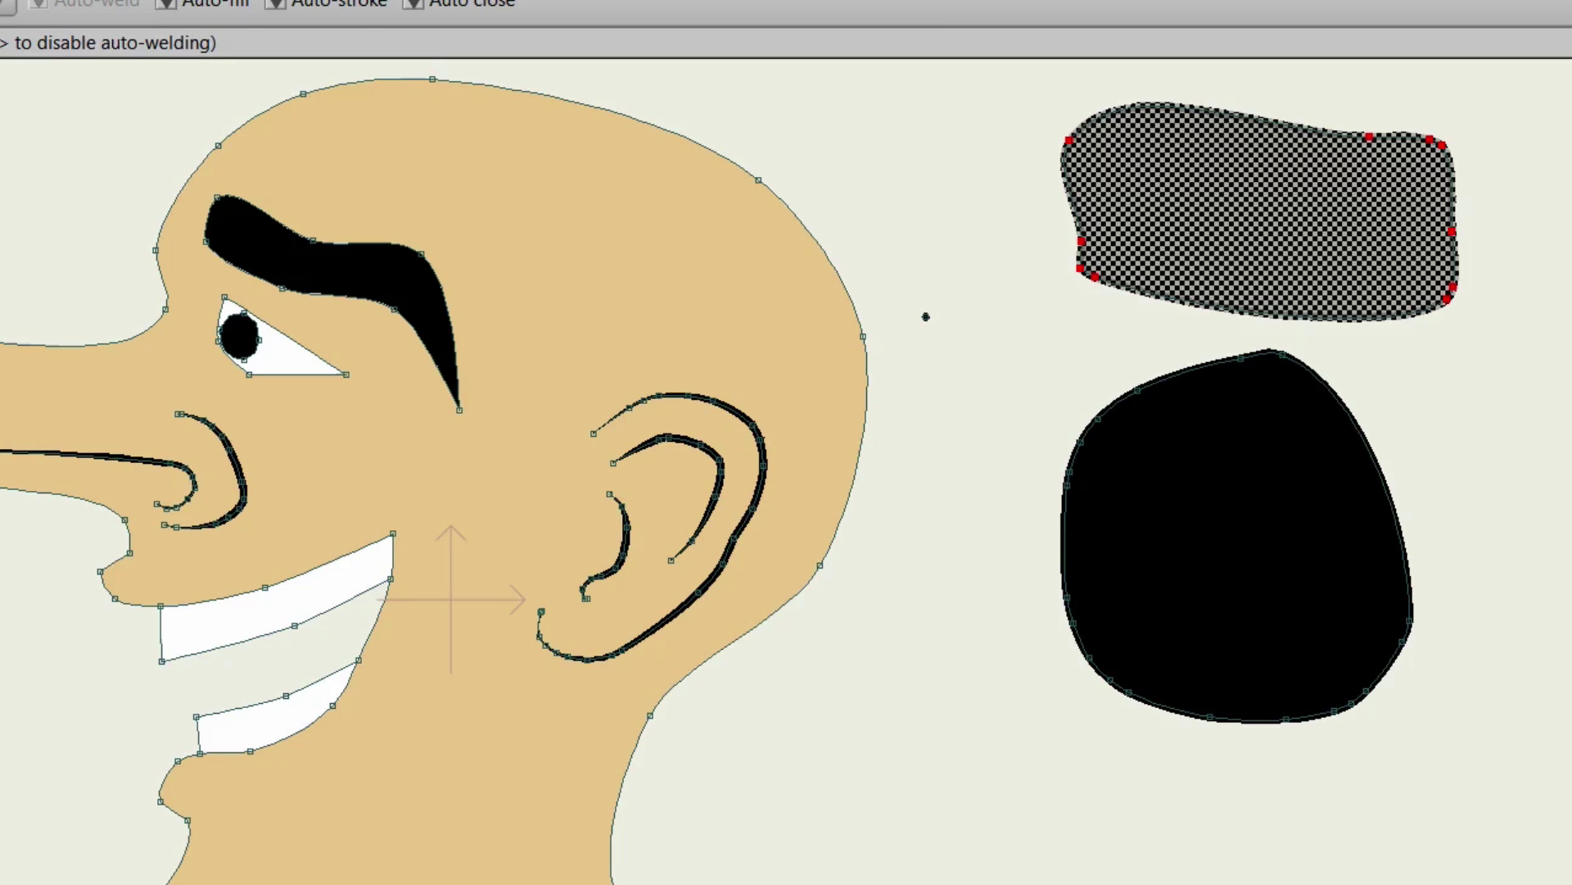
key(g)
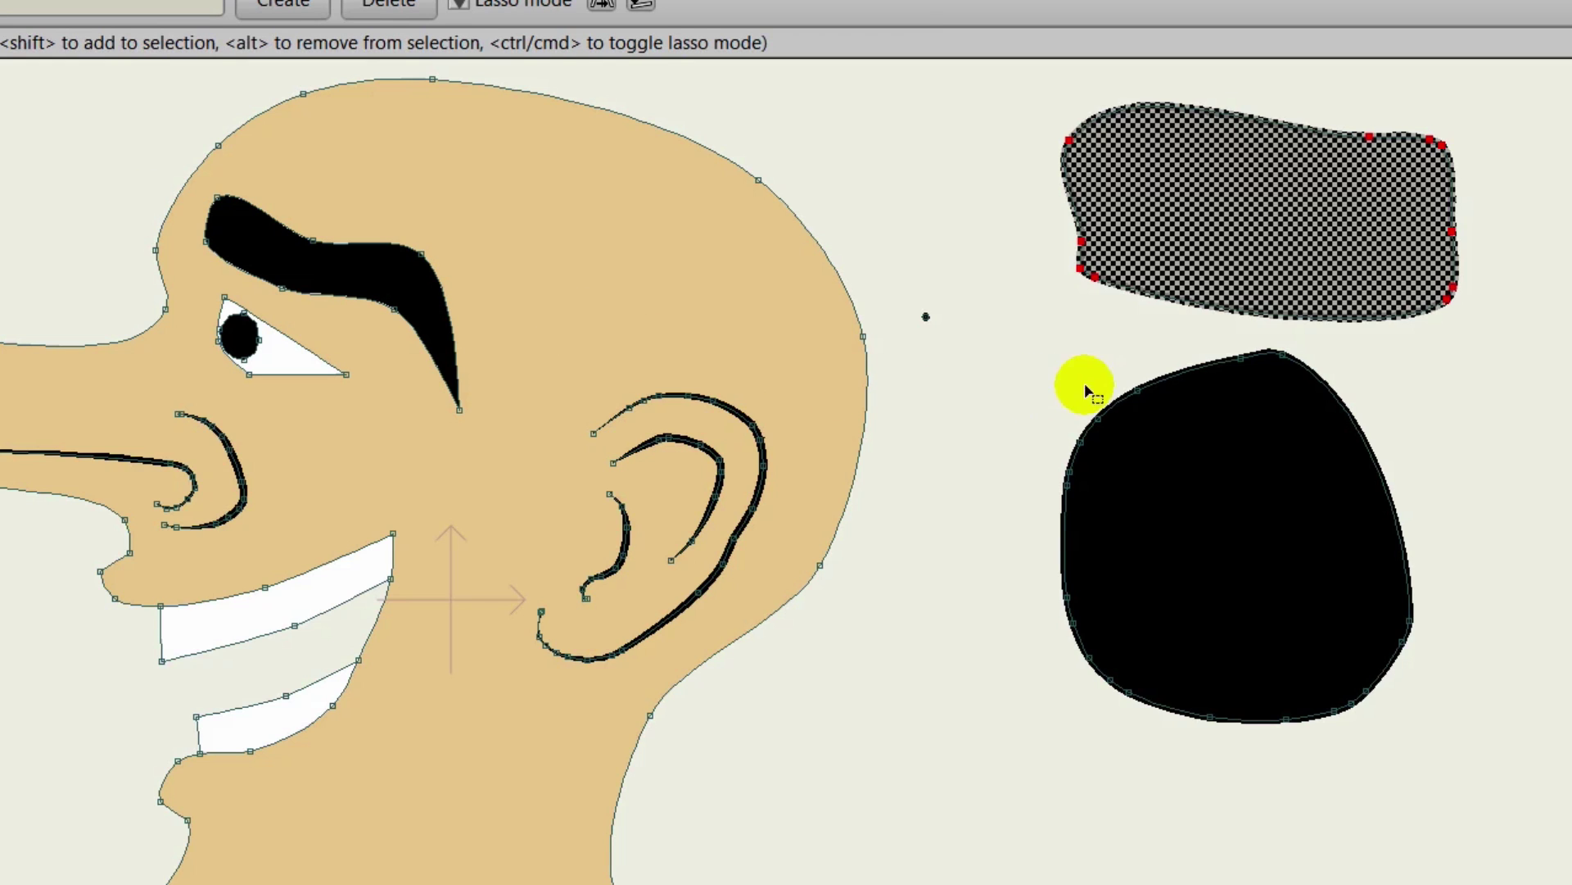
click(1171, 378)
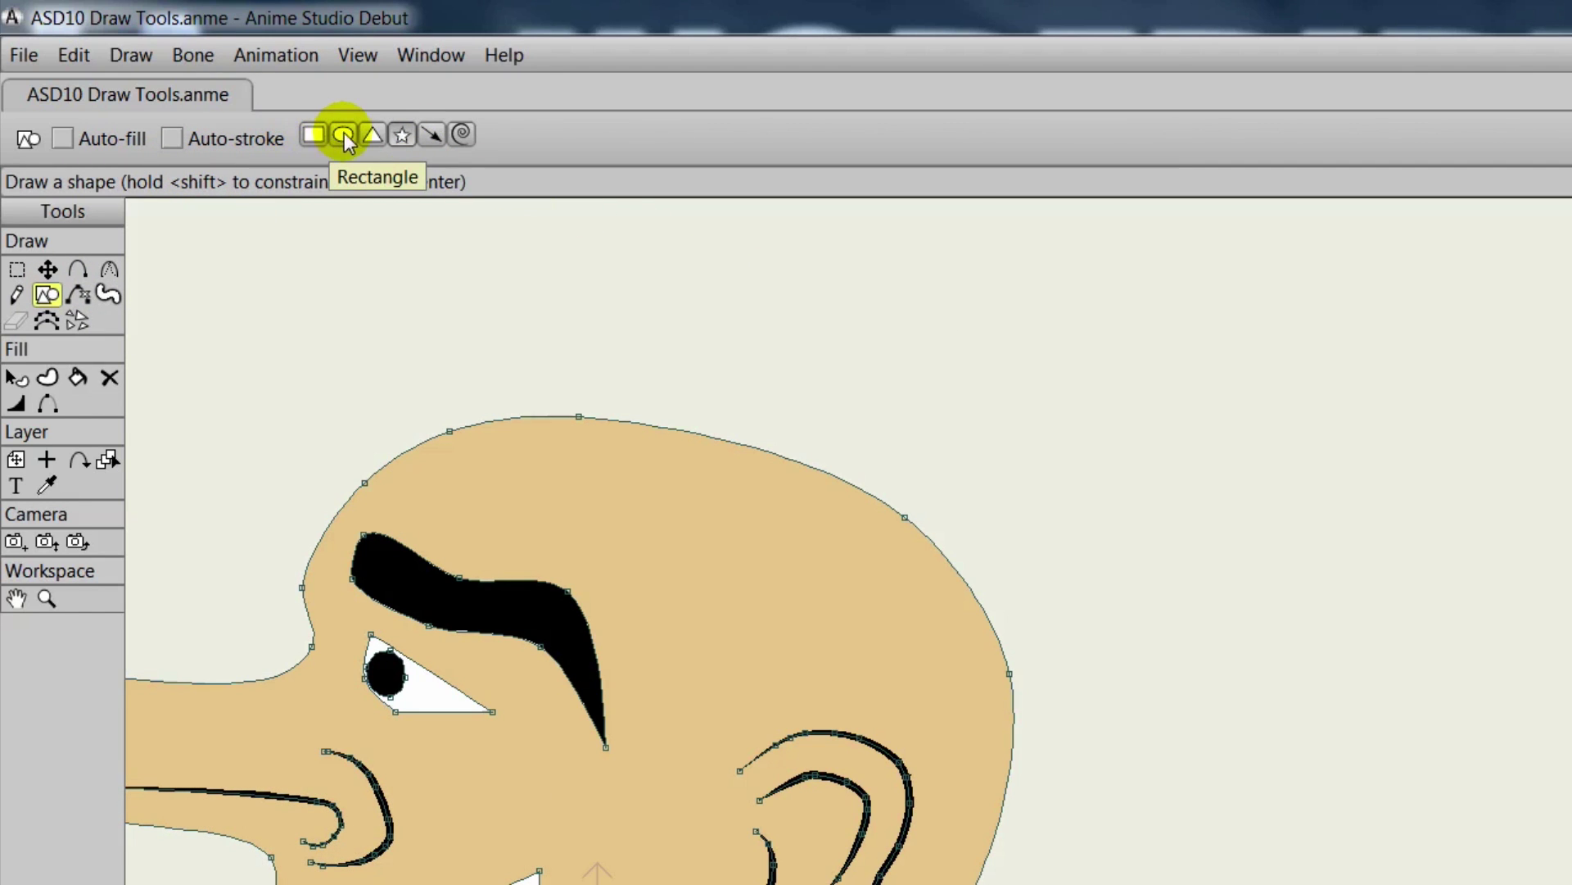
Draw an outline-only star, a small oval and a rectangle around the head.
click(402, 136)
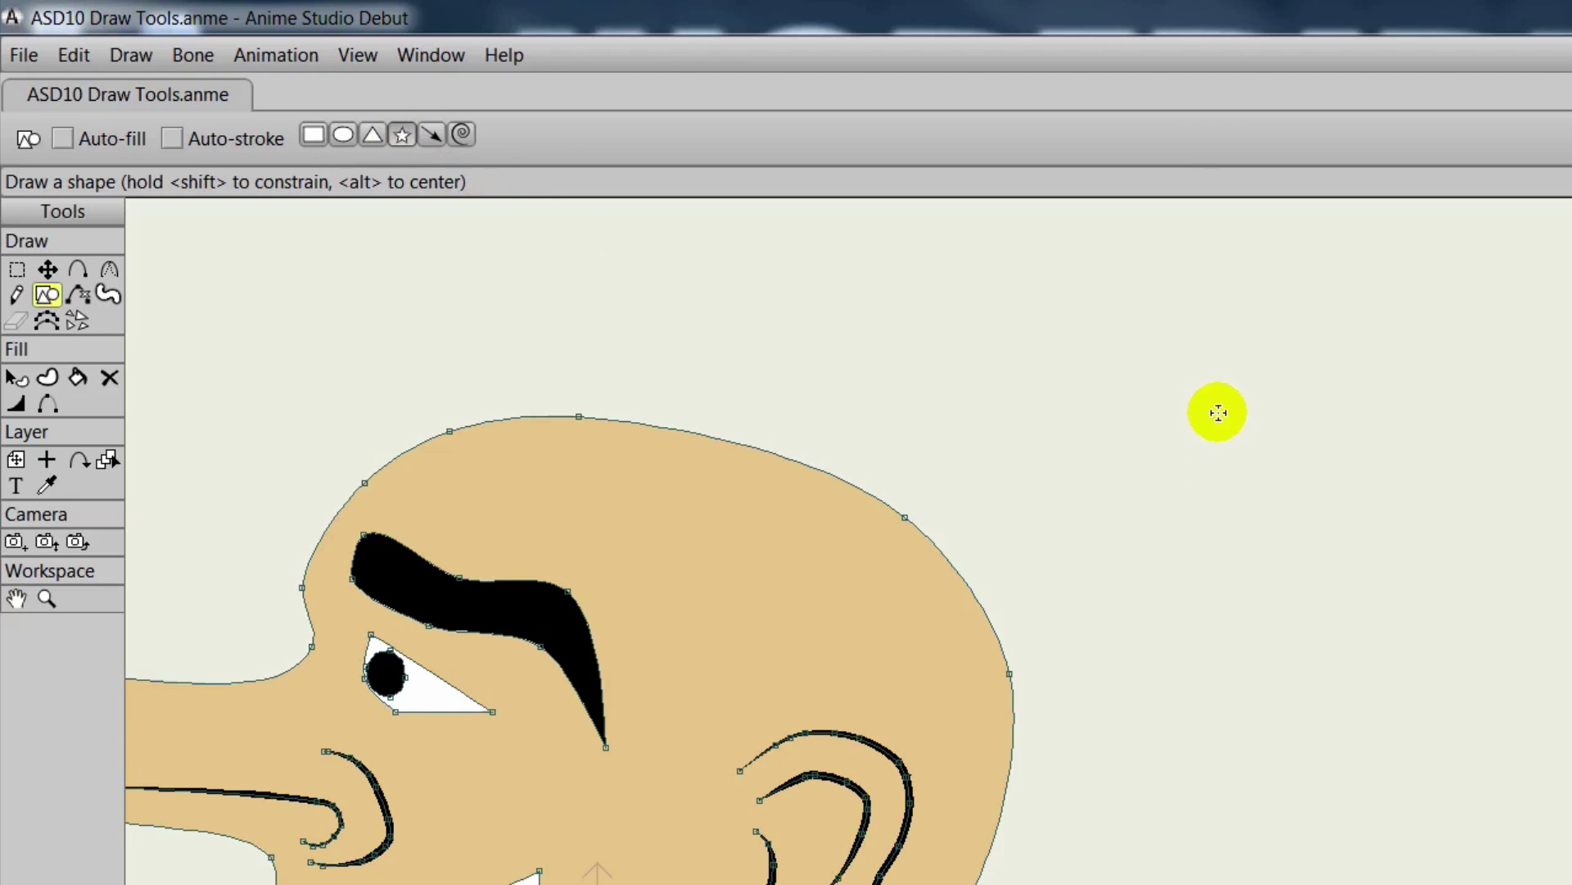
drag(1218, 414, 1304, 576)
click(343, 135)
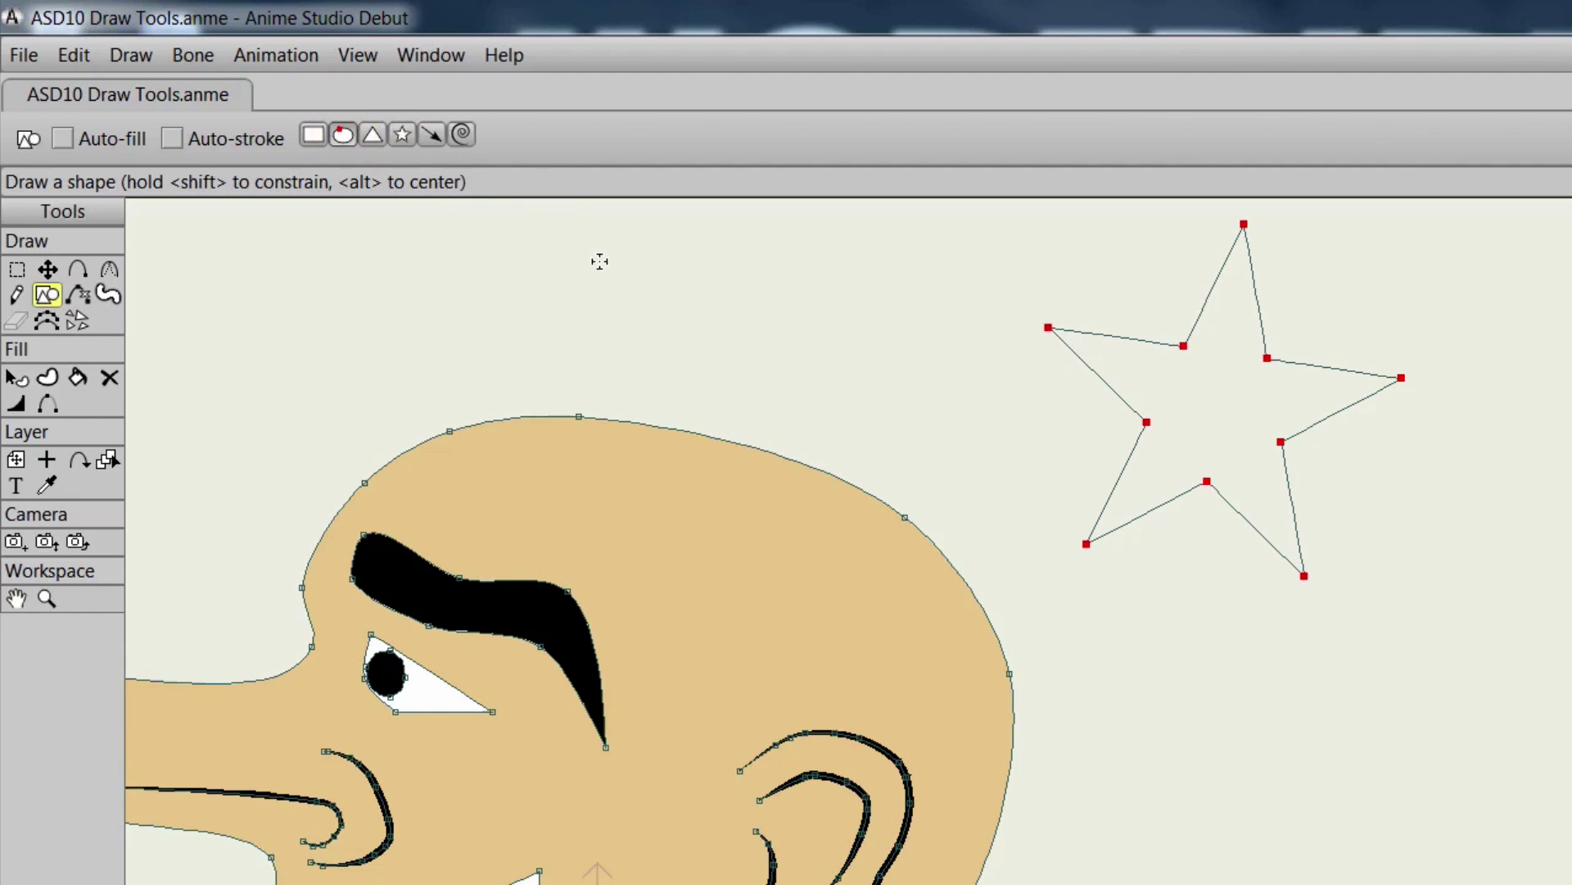
drag(766, 310, 794, 367)
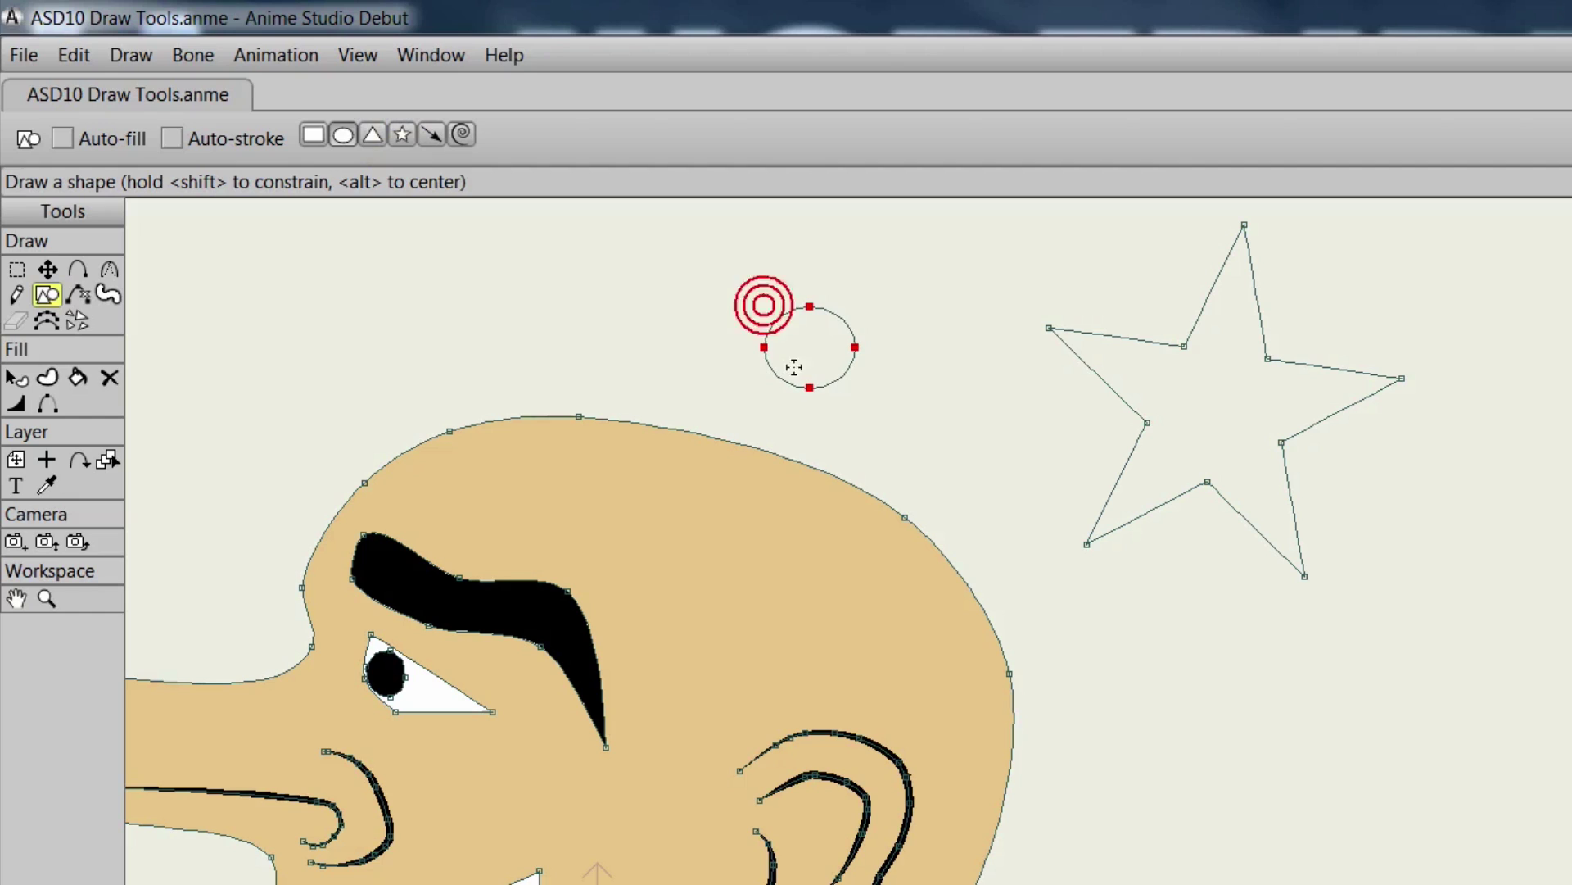
click(305, 134)
drag(472, 272, 575, 358)
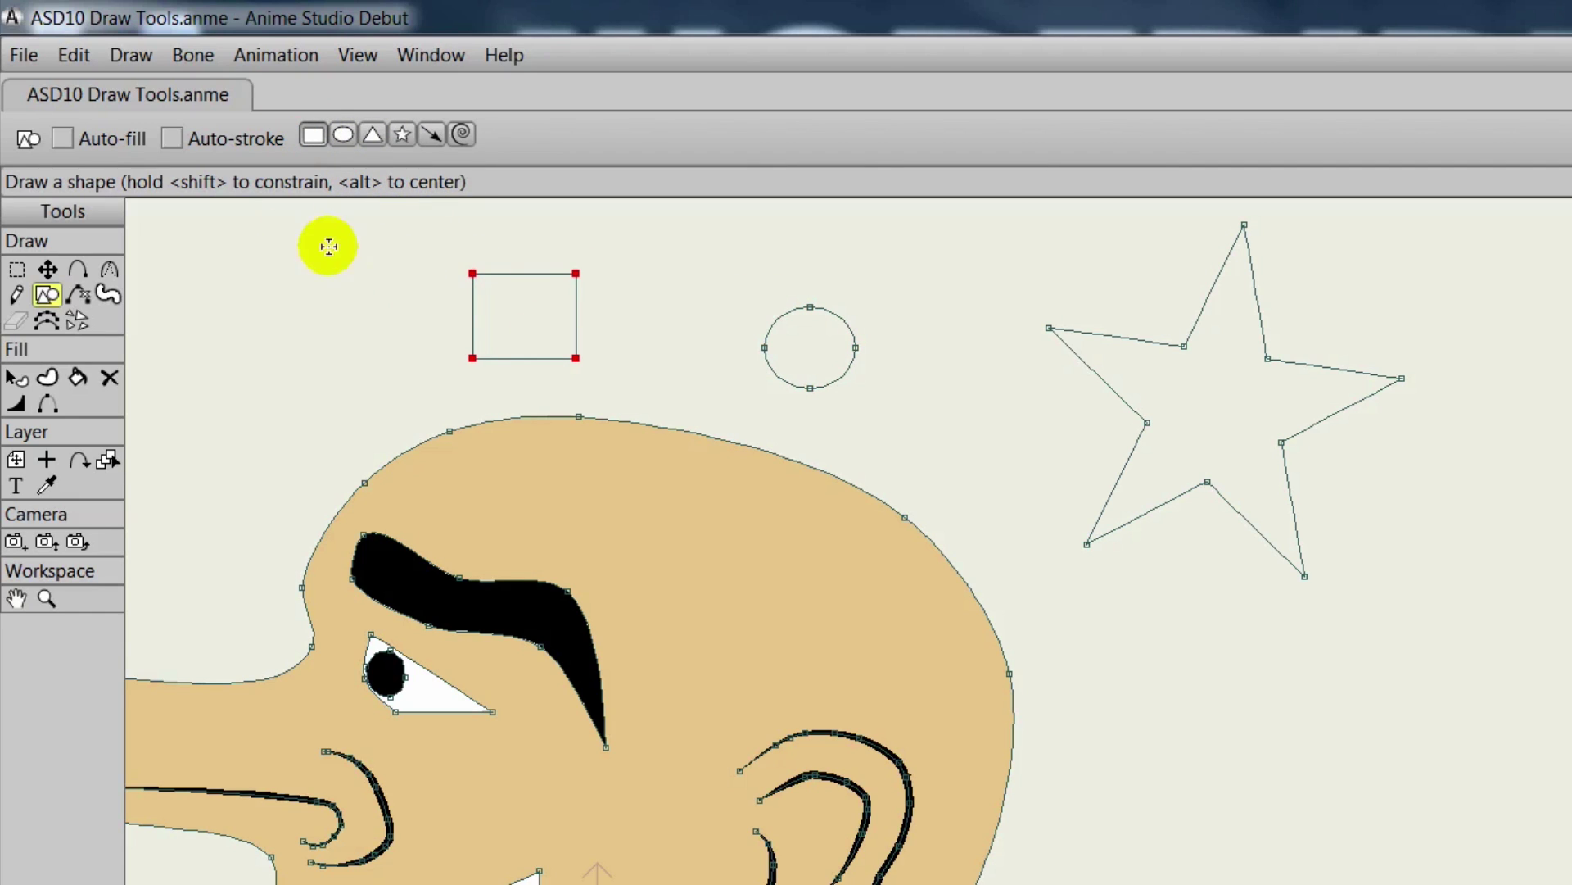
With auto-stroke on, draw a yellow filled star, rectangle and circle beside the head.
click(174, 139)
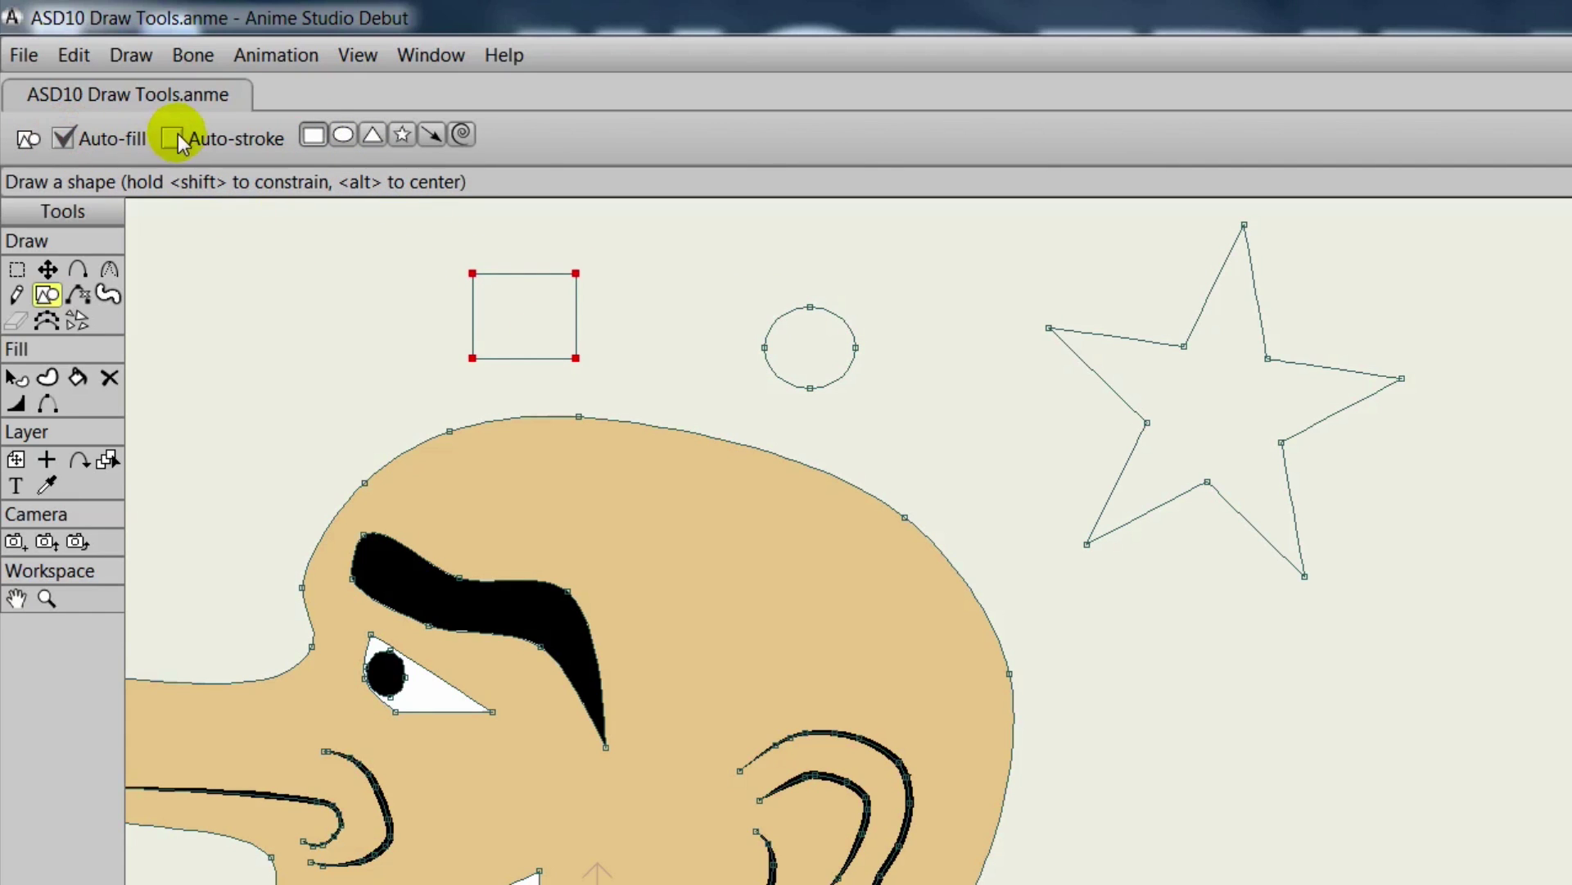
click(402, 133)
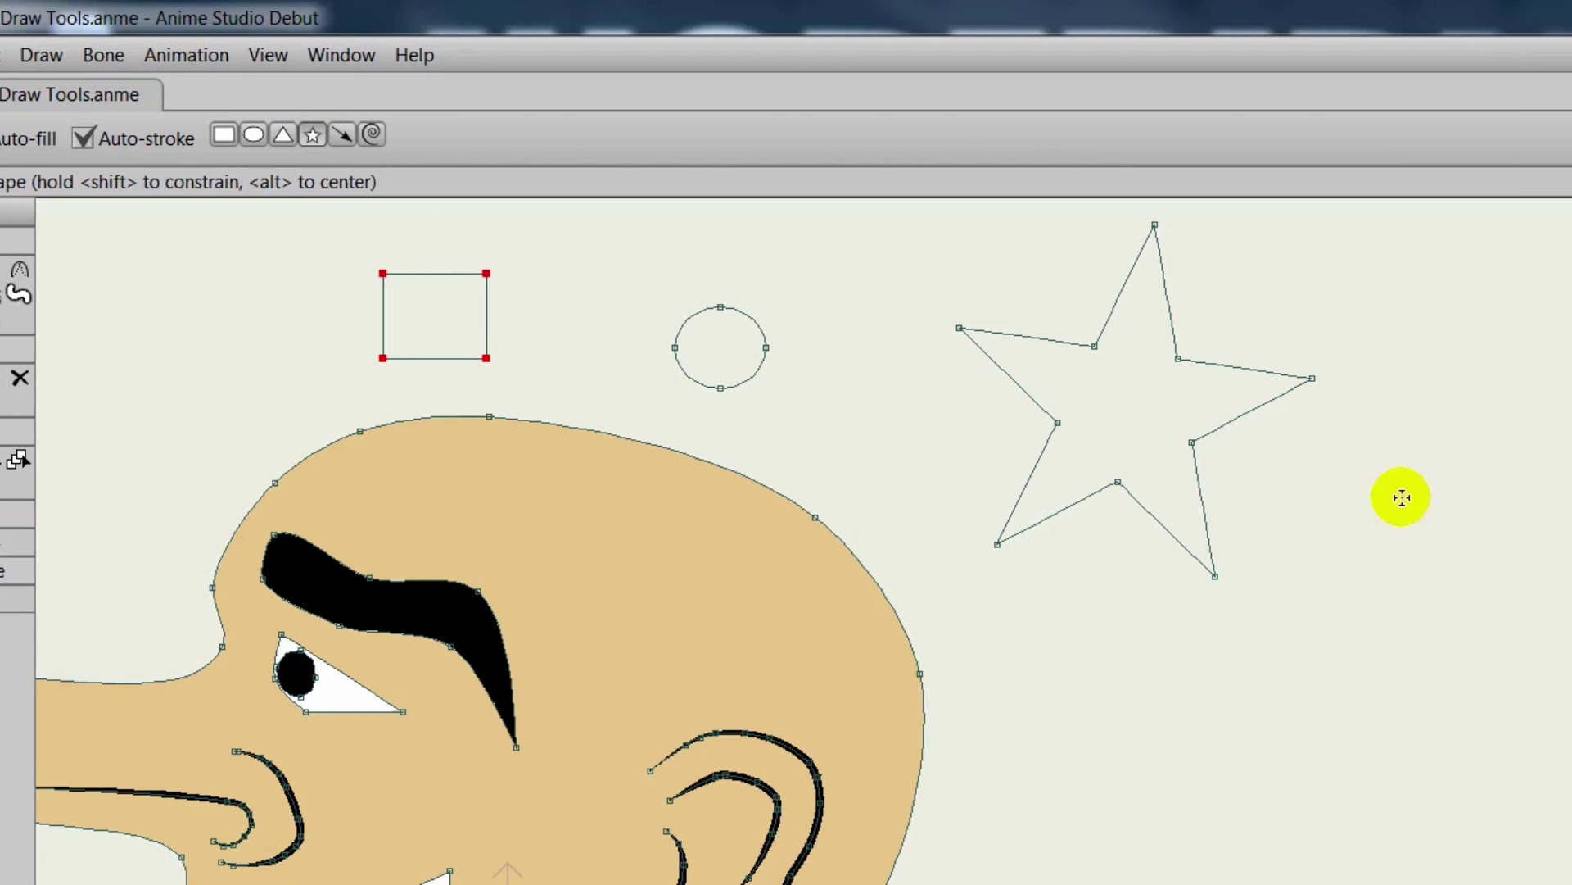
mouse_move(1459, 475)
mouse_down()
mouse_move(1480, 553)
mouse_move(1439, 617)
mouse_move(1466, 635)
mouse_up()
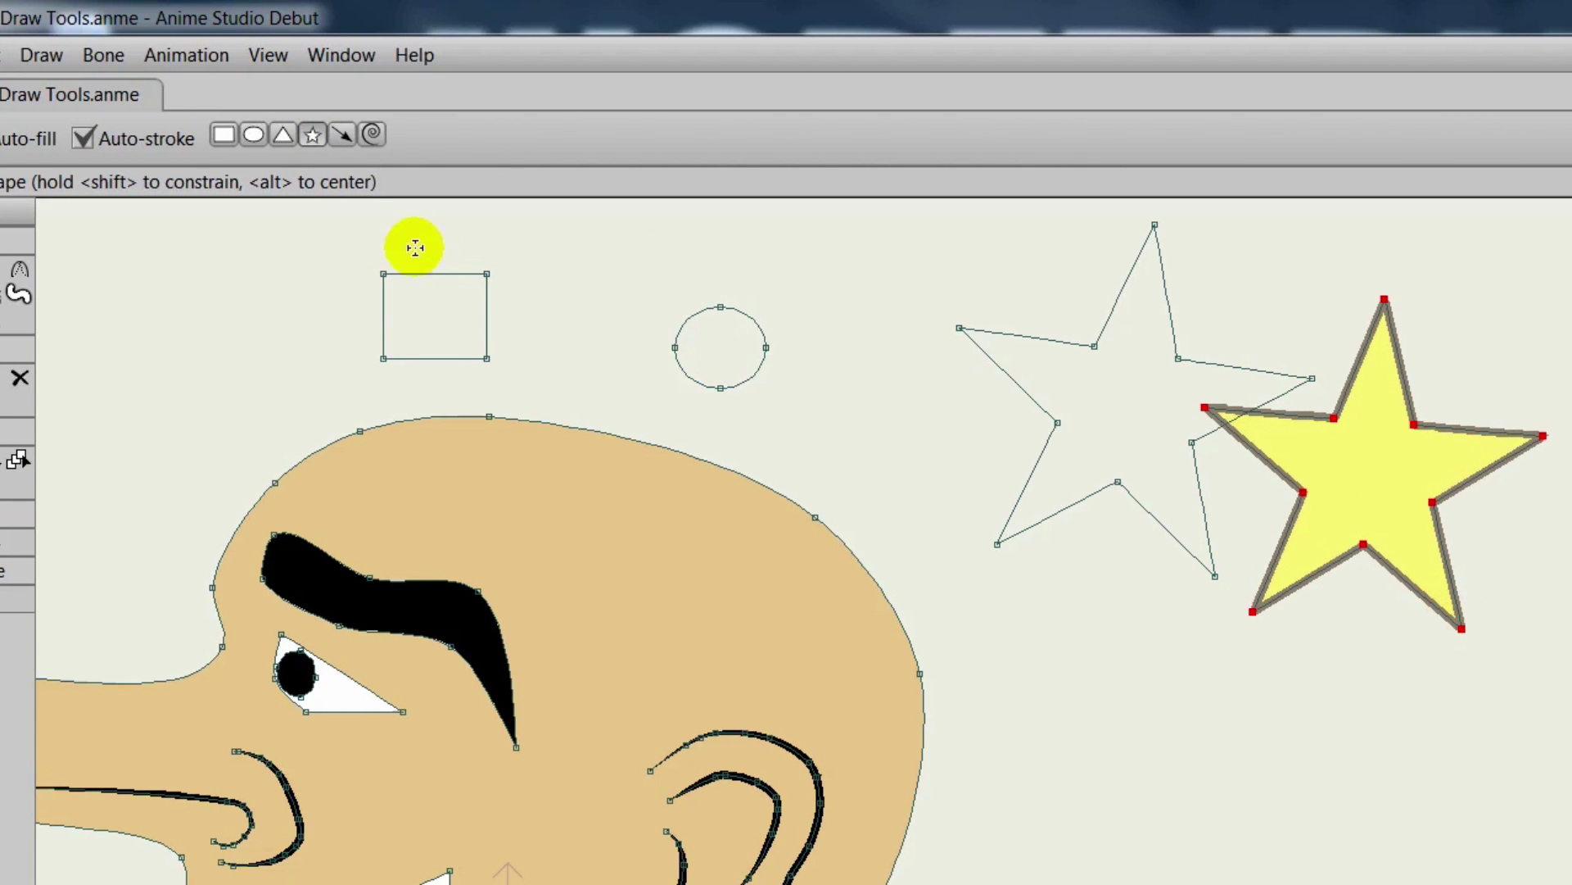
click(236, 136)
drag(1142, 693, 1357, 848)
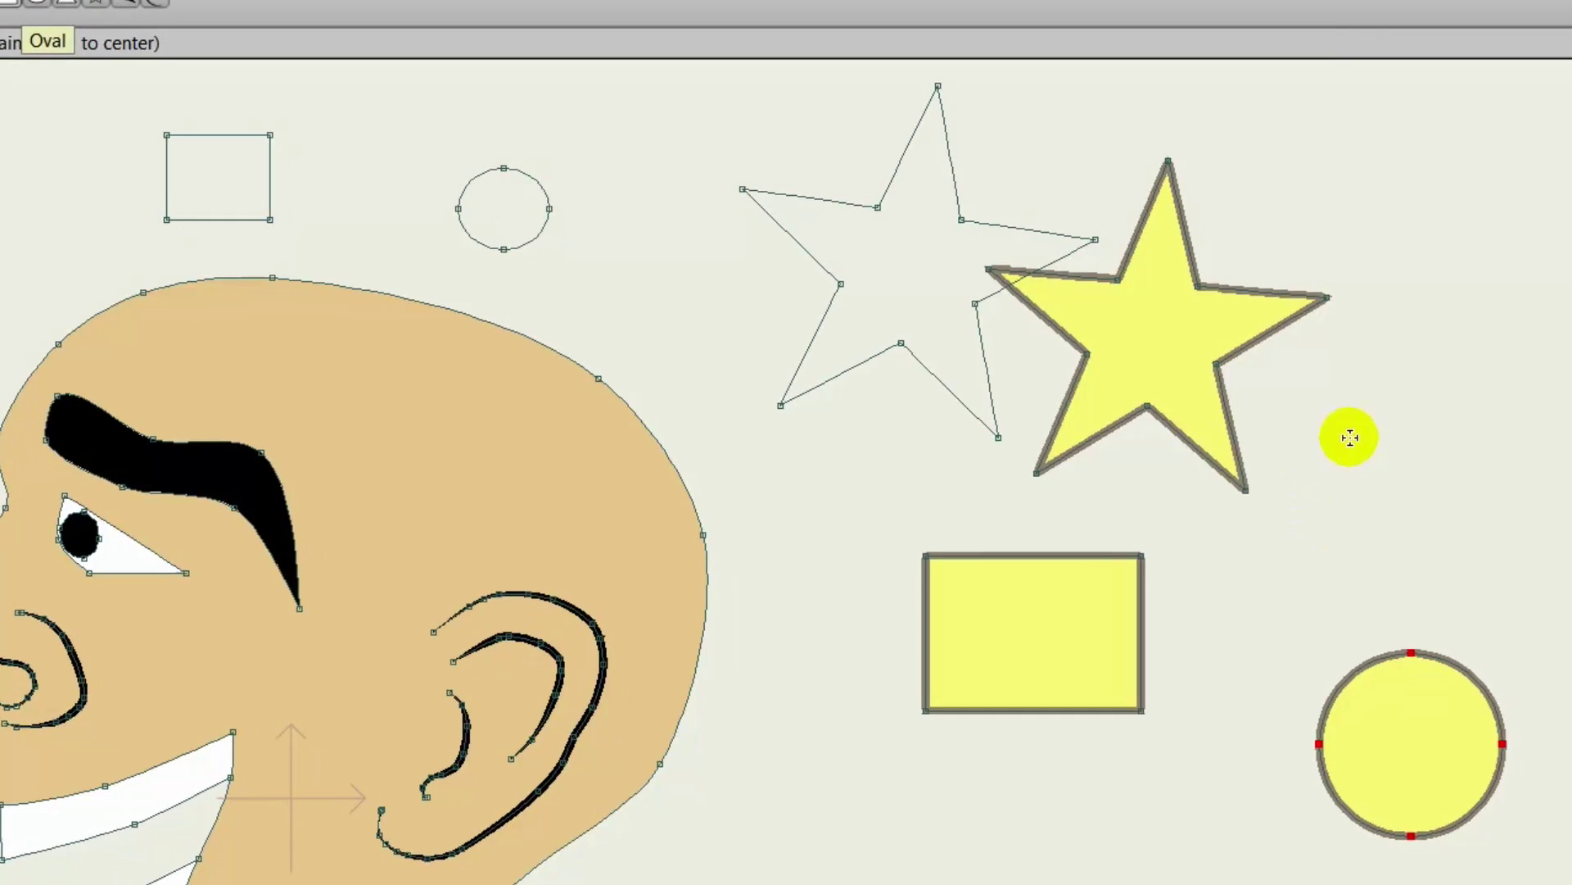
drag(1340, 408, 1538, 666)
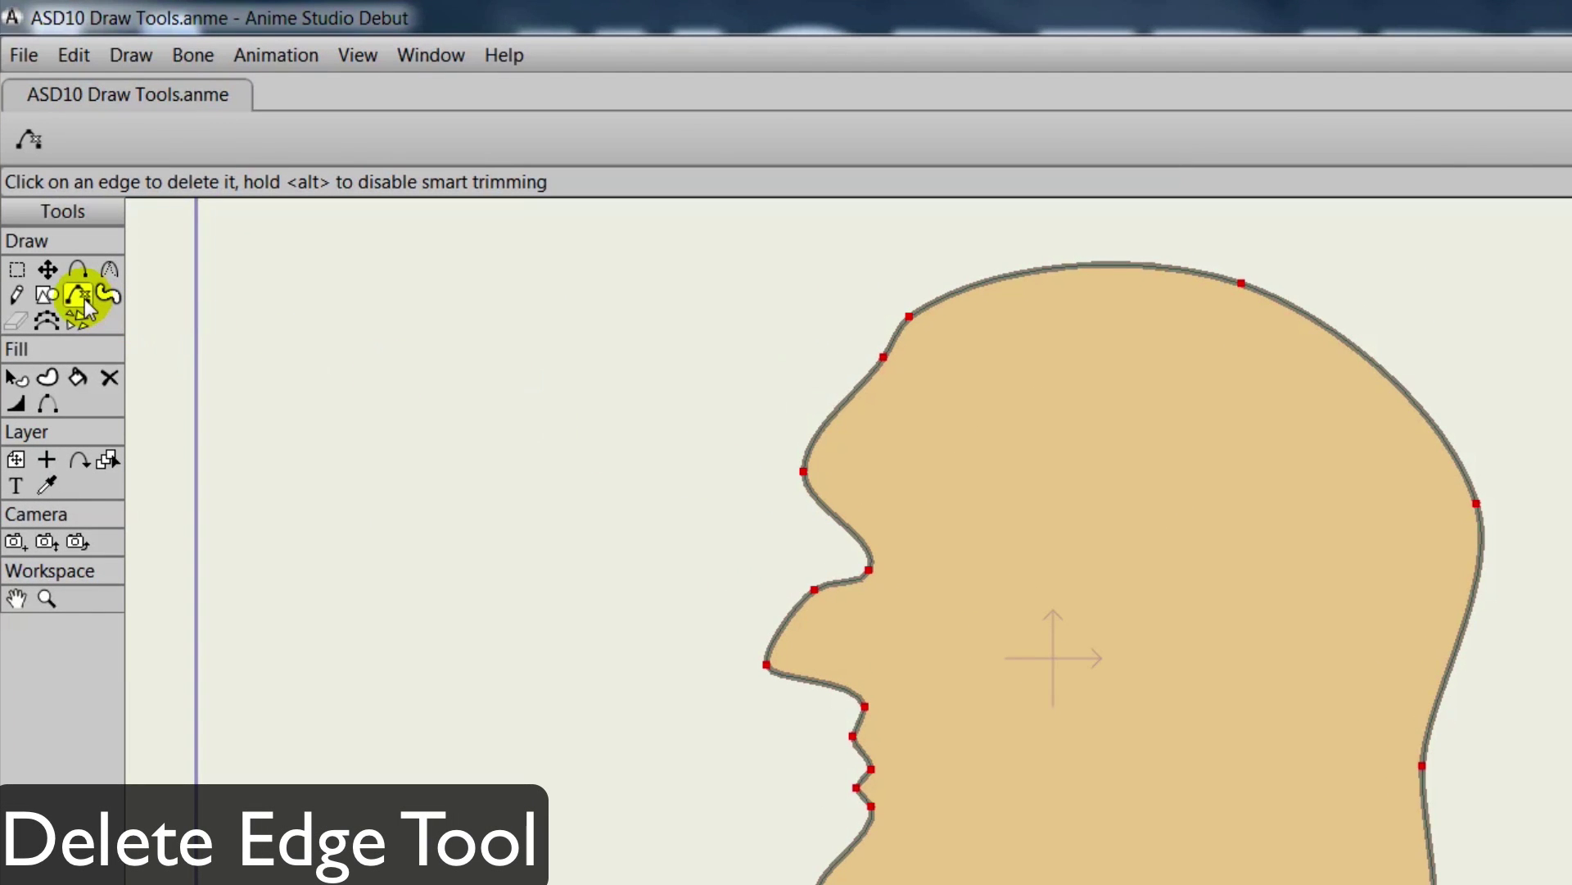
Delete the head outline edge at the nose and redraw the forehead and nose curve.
click(840, 400)
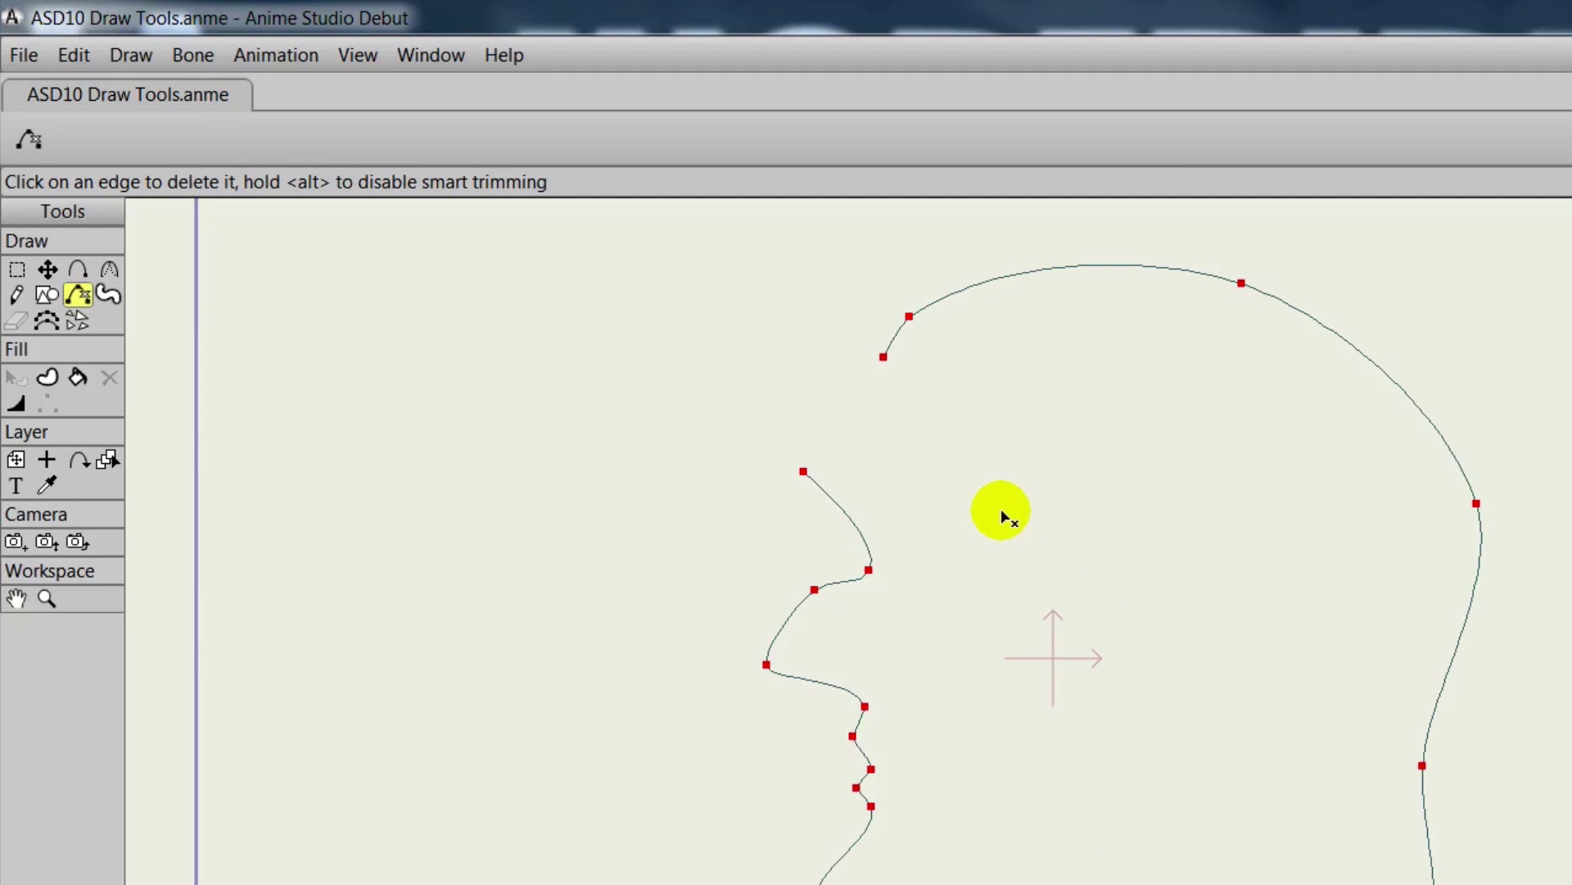
click(77, 268)
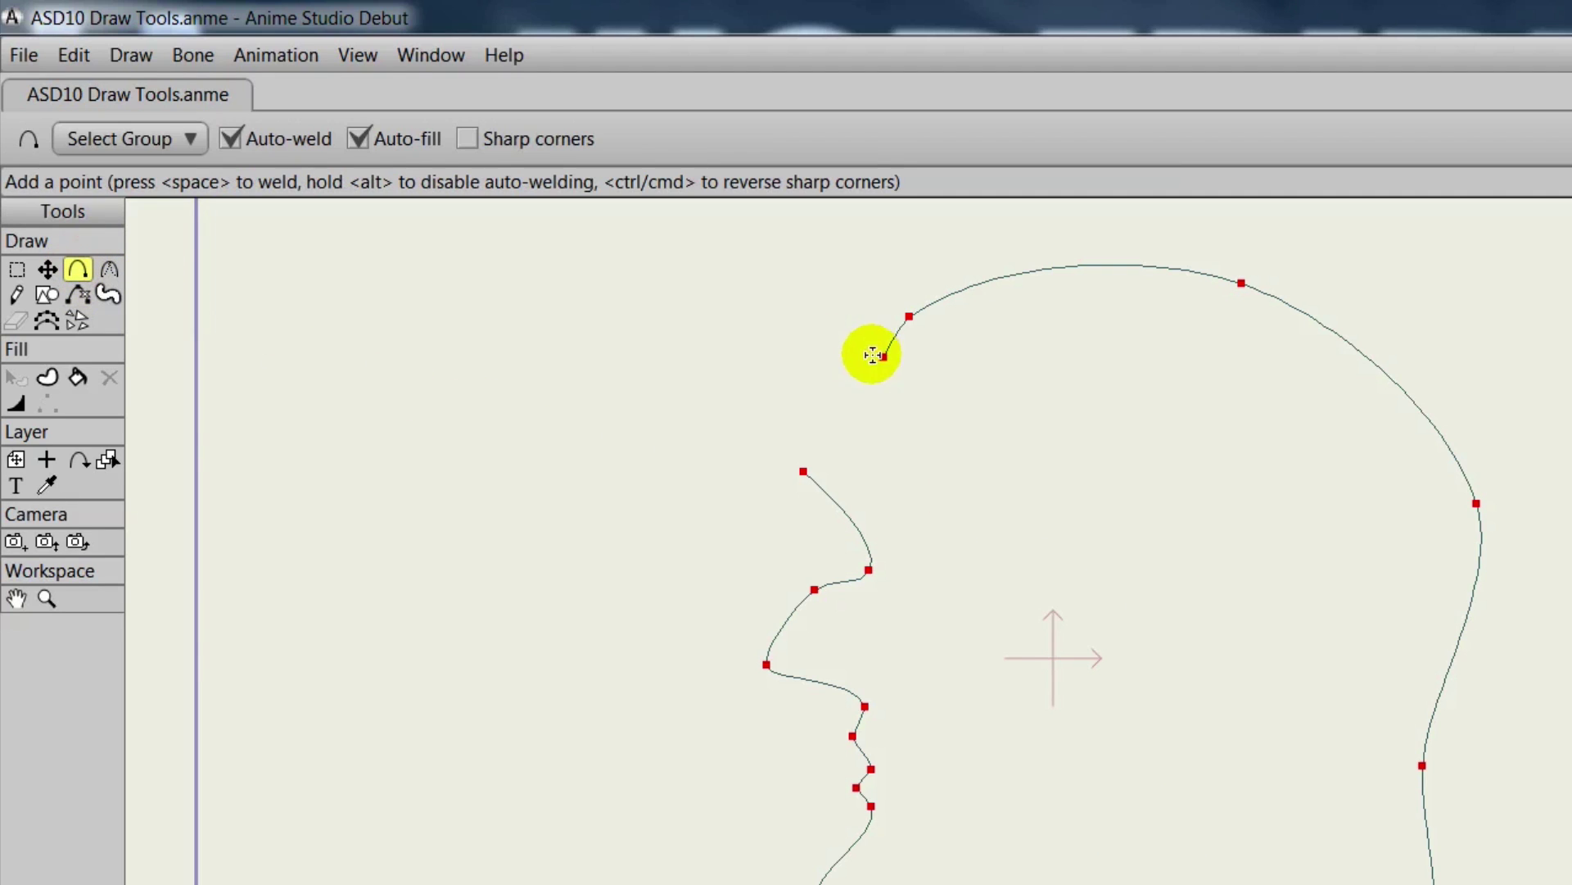
drag(876, 356, 800, 467)
click(783, 403)
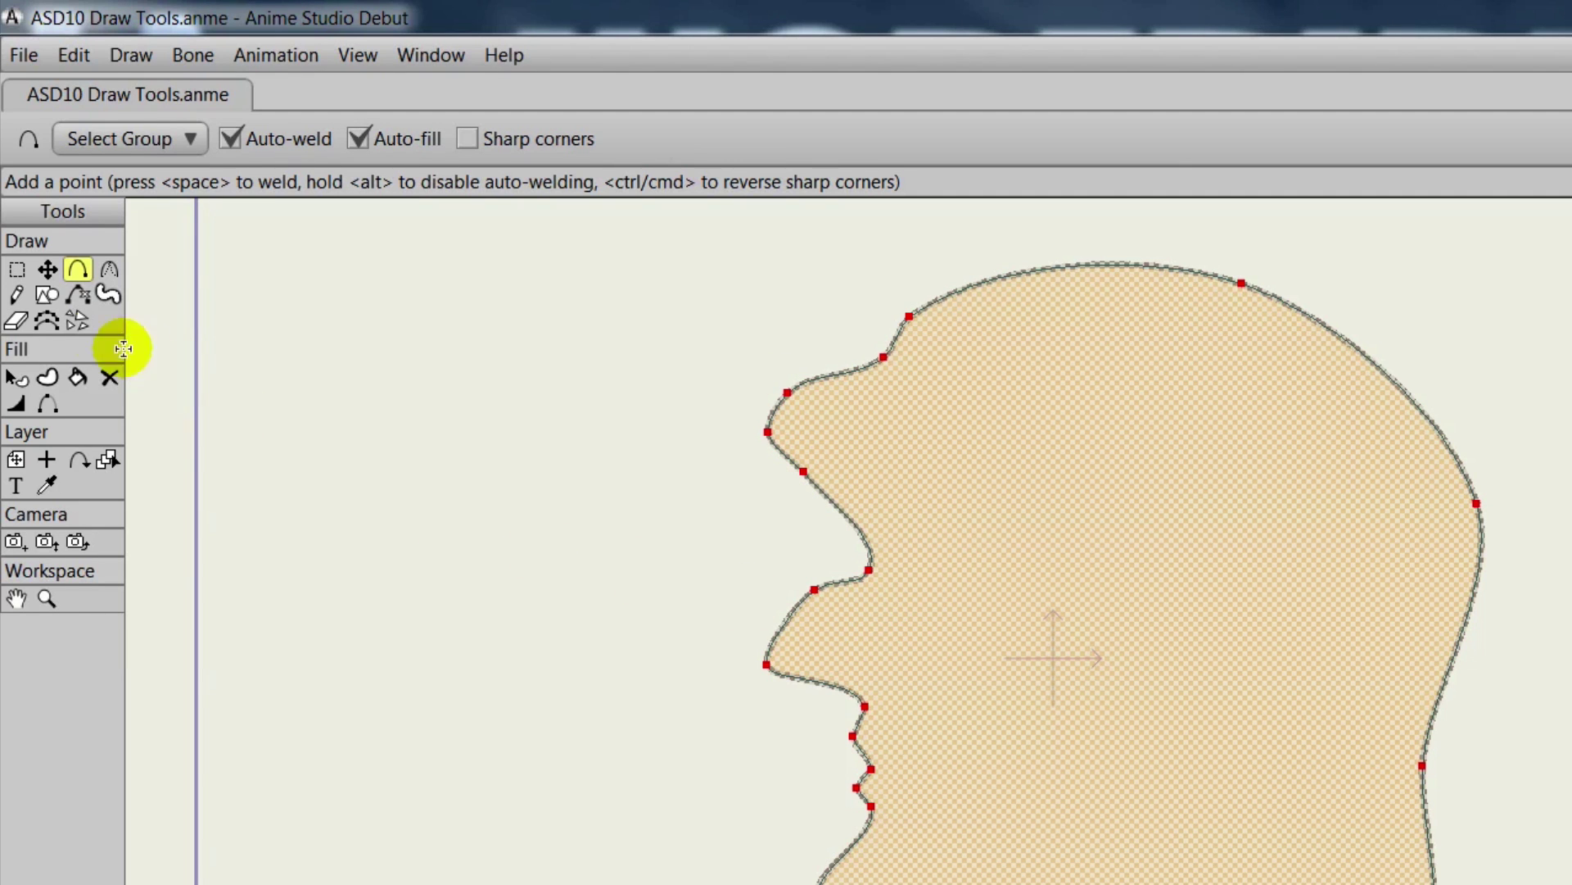
Delete the outline edge at the mouth and extend the curve to reshape the lower lip.
click(77, 298)
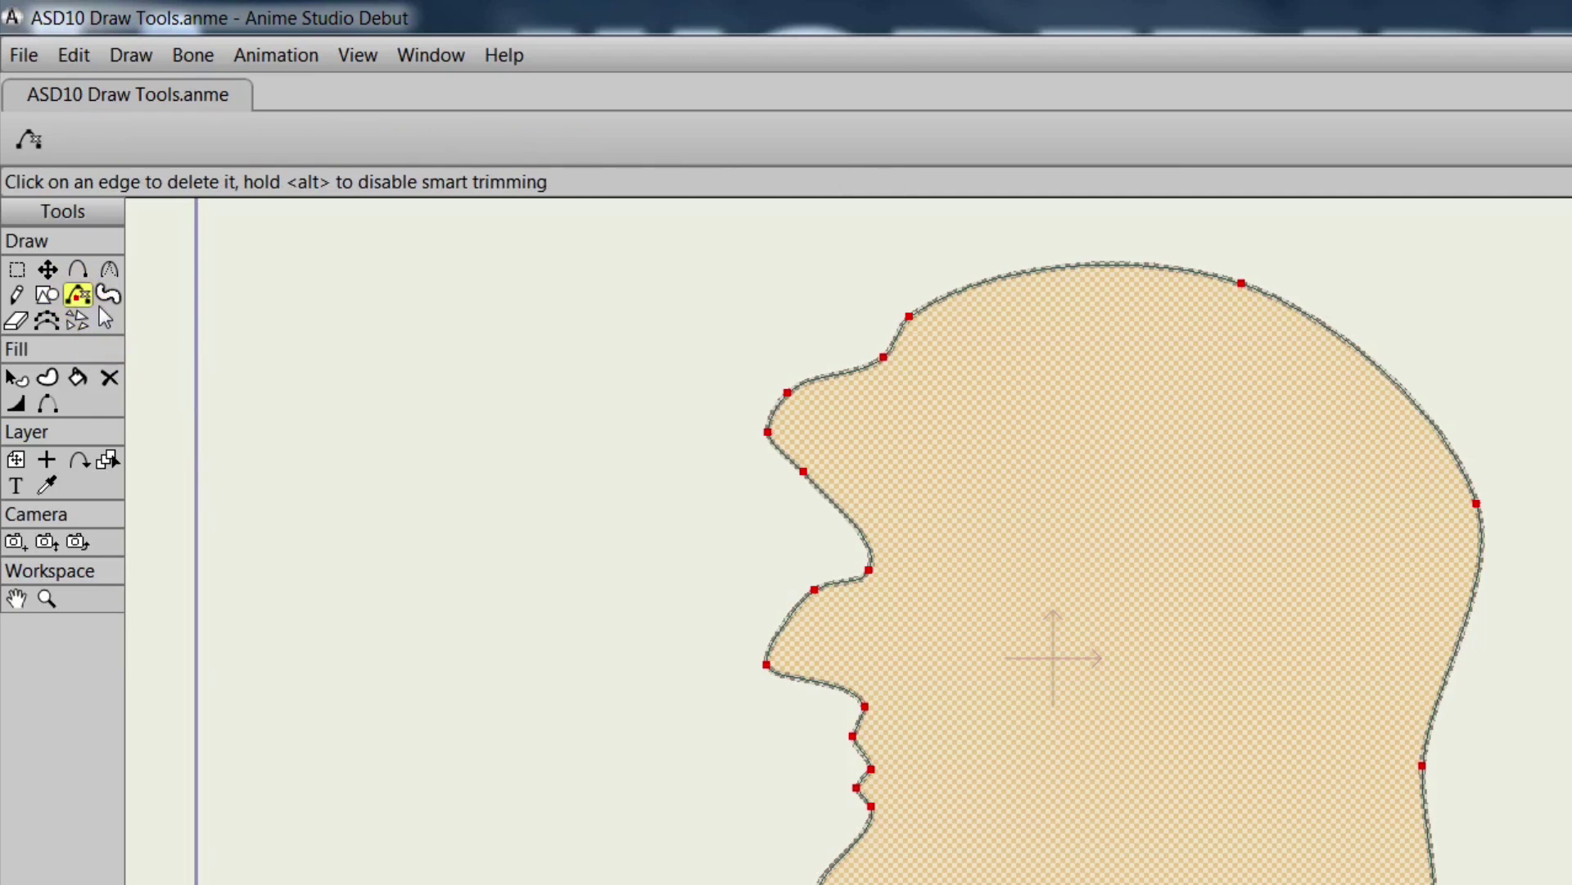
click(788, 628)
click(78, 270)
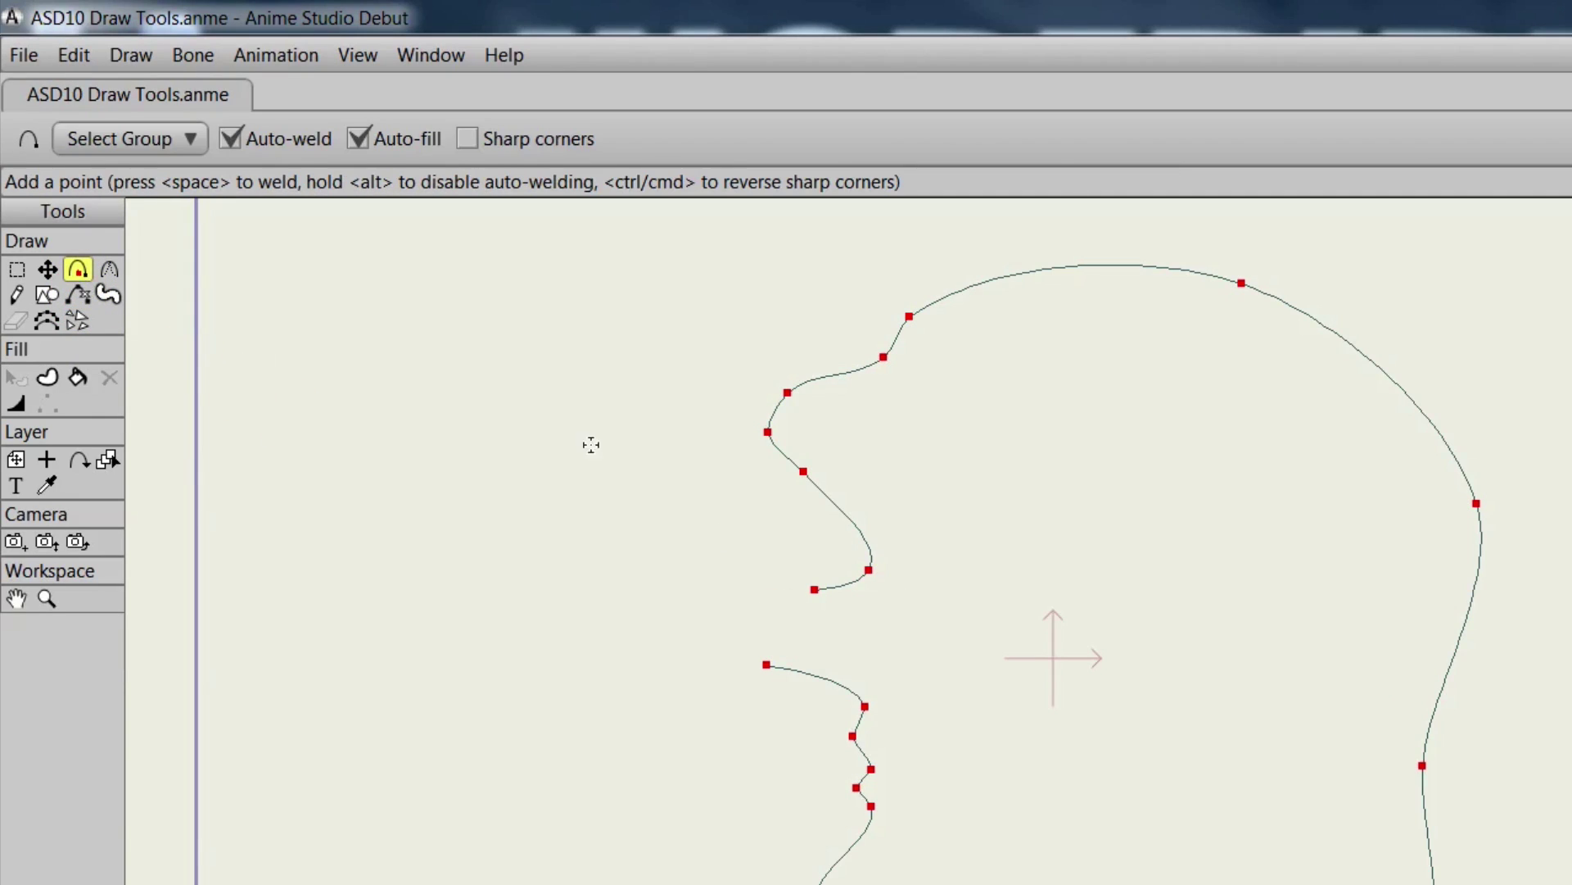
drag(816, 588, 648, 674)
drag(648, 674, 761, 659)
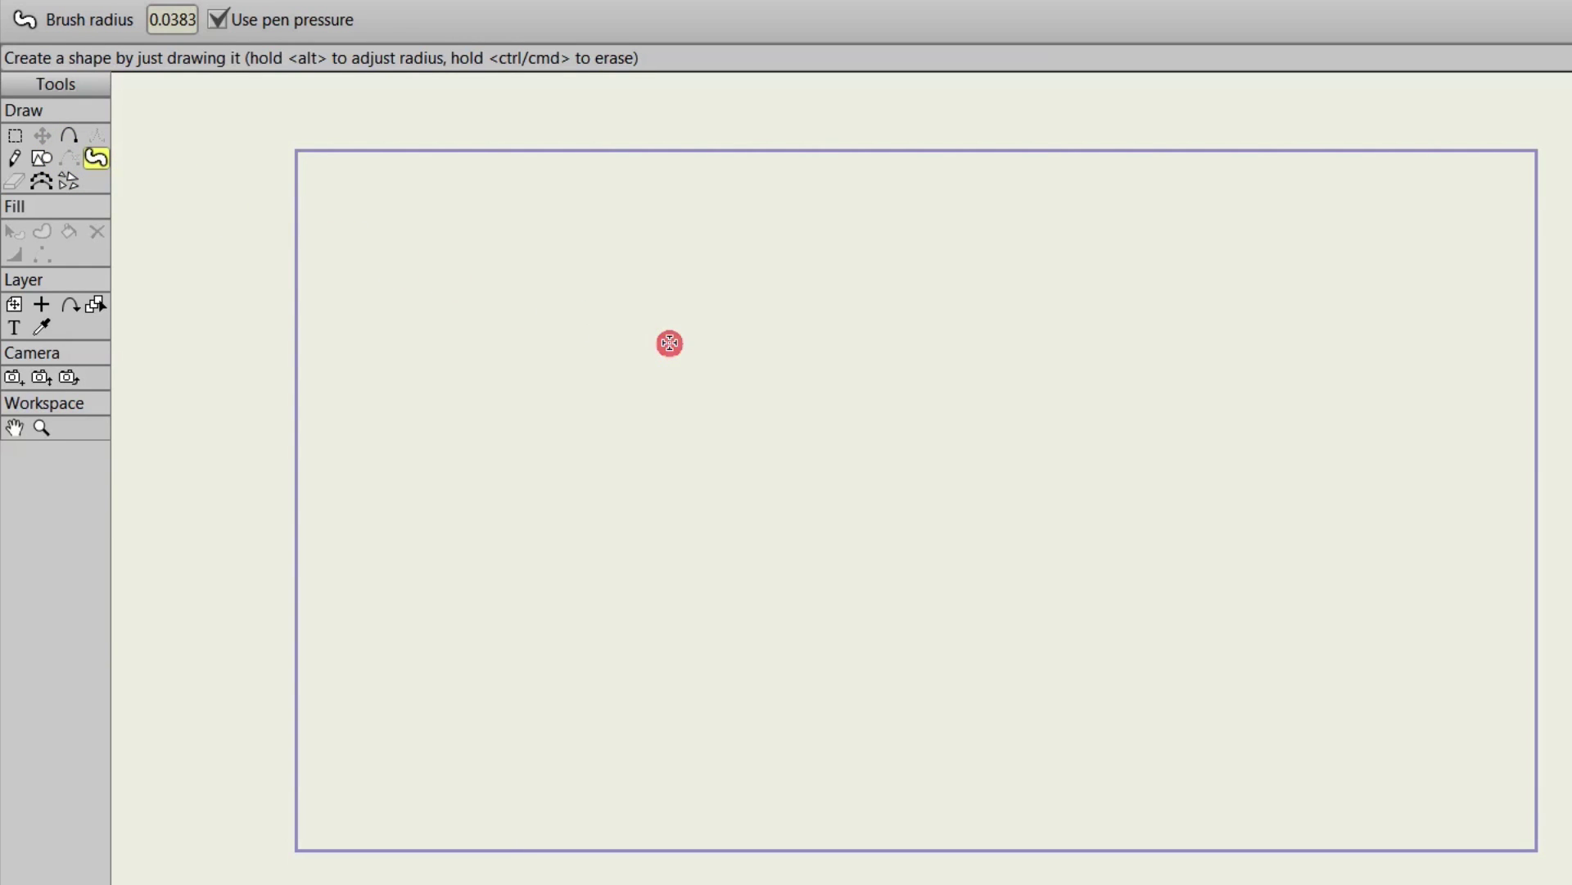
Raise the blob brush radius to 0.13 and paint the tan dragon head with open jaws.
mouse_move(702, 345)
mouse_down()
mouse_move(884, 354)
mouse_move(728, 338)
mouse_up()
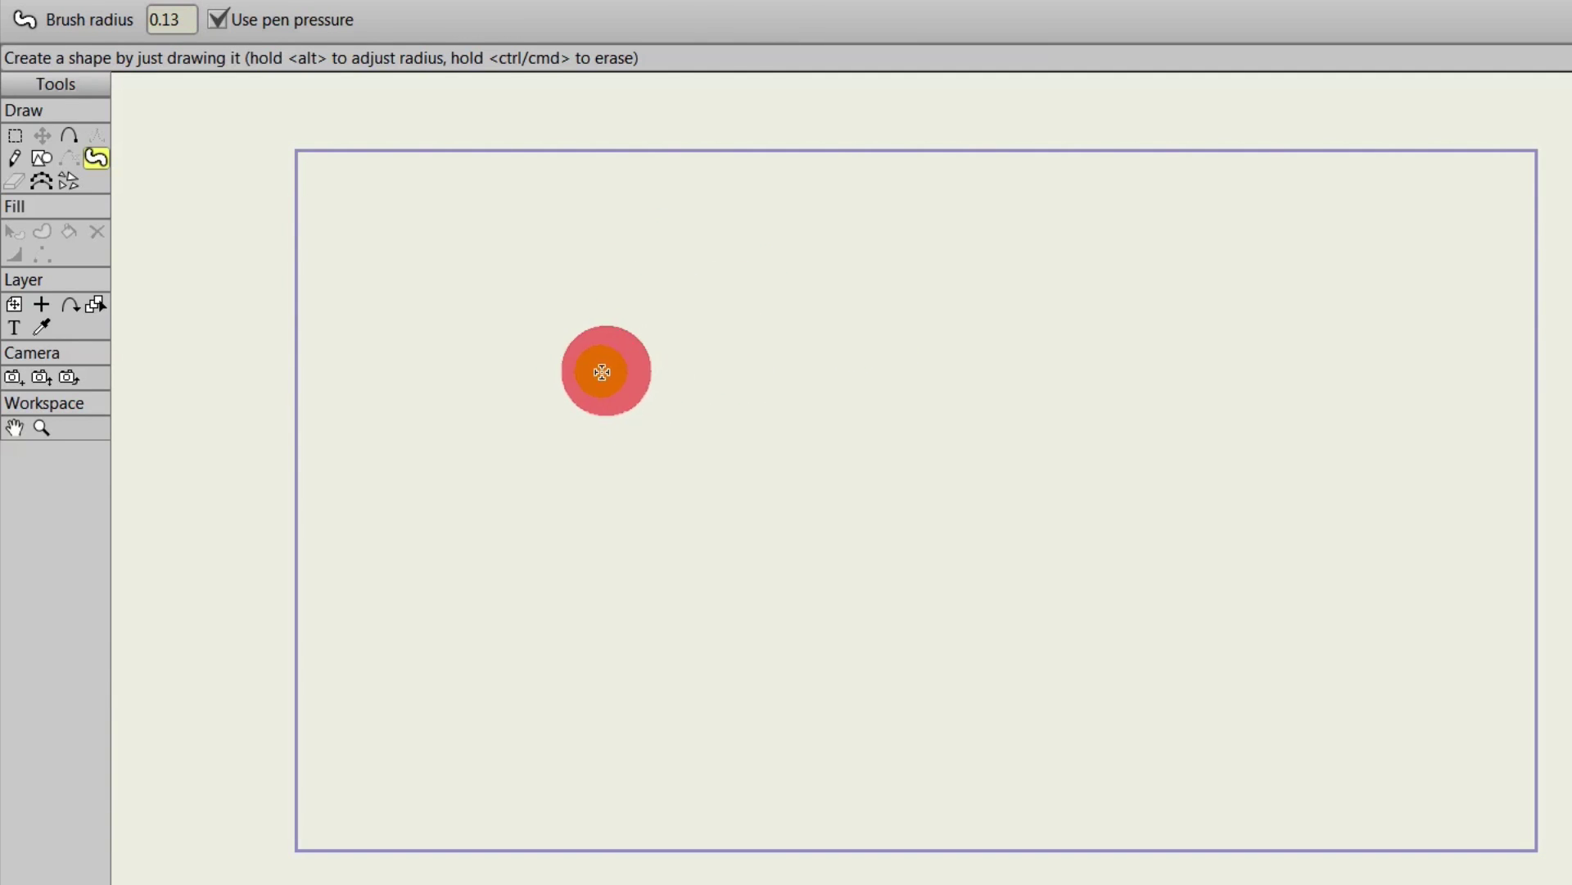
mouse_move(546, 390)
mouse_down()
mouse_move(705, 322)
mouse_move(835, 302)
mouse_move(982, 234)
mouse_move(1152, 267)
mouse_move(1228, 373)
mouse_move(1230, 493)
mouse_move(1171, 597)
mouse_move(1118, 643)
mouse_move(967, 638)
mouse_move(807, 685)
mouse_move(567, 718)
mouse_move(794, 571)
mouse_move(834, 529)
mouse_move(834, 505)
mouse_move(402, 448)
mouse_move(684, 381)
mouse_move(448, 409)
mouse_move(399, 450)
mouse_move(734, 324)
mouse_move(700, 422)
mouse_move(765, 433)
mouse_move(845, 340)
mouse_move(849, 419)
mouse_move(966, 300)
mouse_move(1023, 309)
mouse_move(1048, 440)
mouse_move(1071, 311)
mouse_move(1148, 305)
mouse_move(1118, 542)
mouse_move(1086, 604)
mouse_move(1040, 574)
mouse_move(1120, 476)
mouse_move(830, 465)
mouse_move(962, 450)
mouse_move(842, 550)
mouse_move(803, 623)
mouse_move(775, 634)
mouse_move(906, 598)
mouse_move(1025, 533)
mouse_move(1051, 559)
mouse_move(1014, 371)
mouse_move(953, 412)
mouse_move(997, 428)
mouse_up()
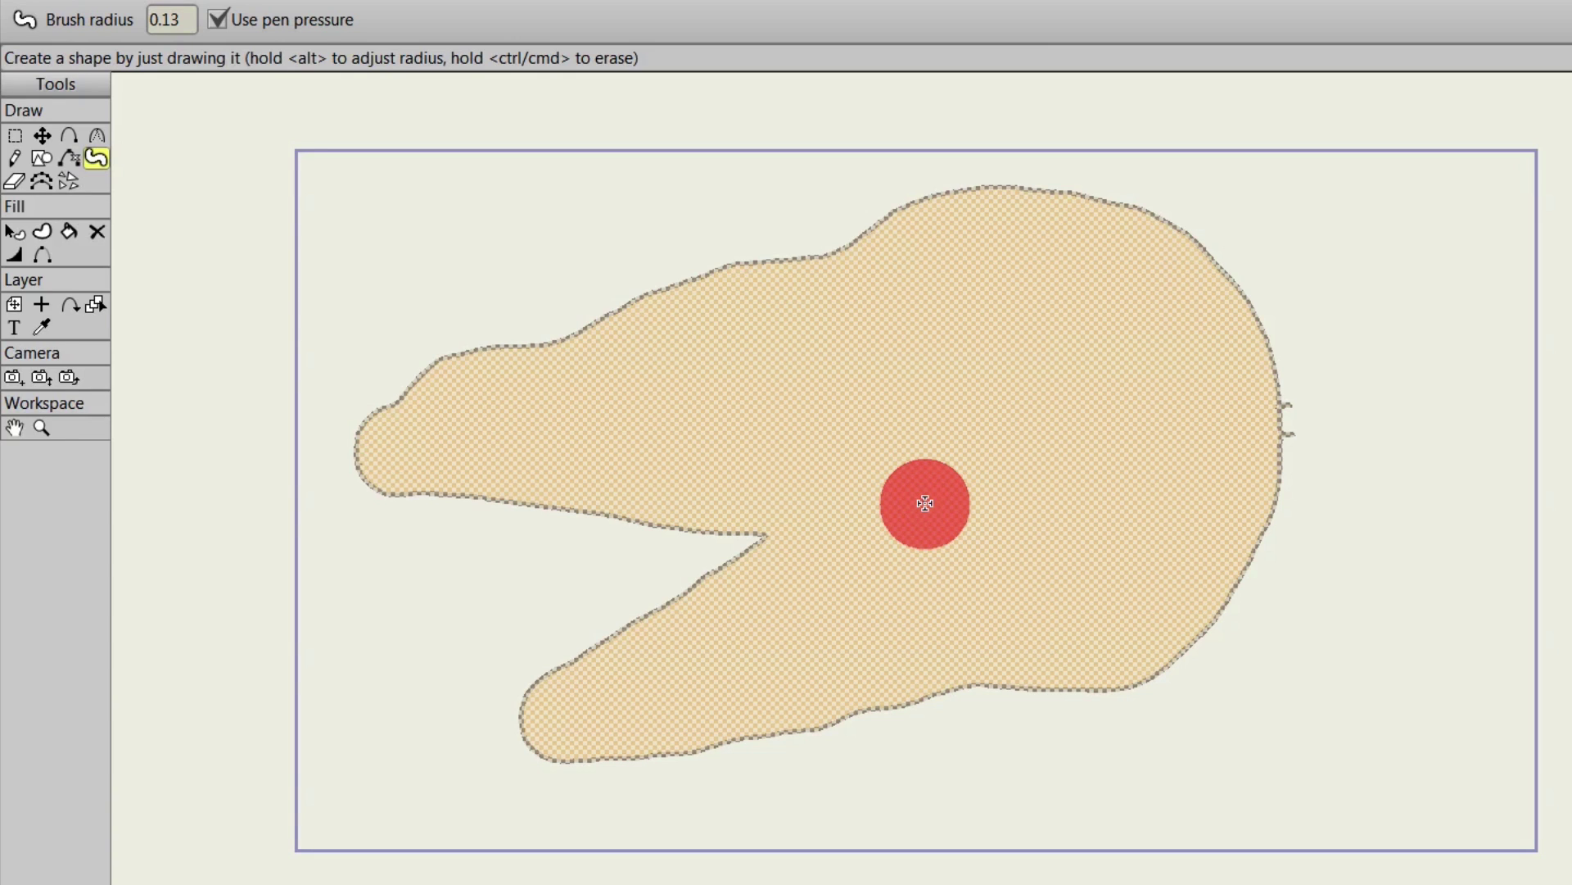
Paint a pointed horn with a smaller brush, then at radius 0.2150 fill out the head's back.
key(alt)
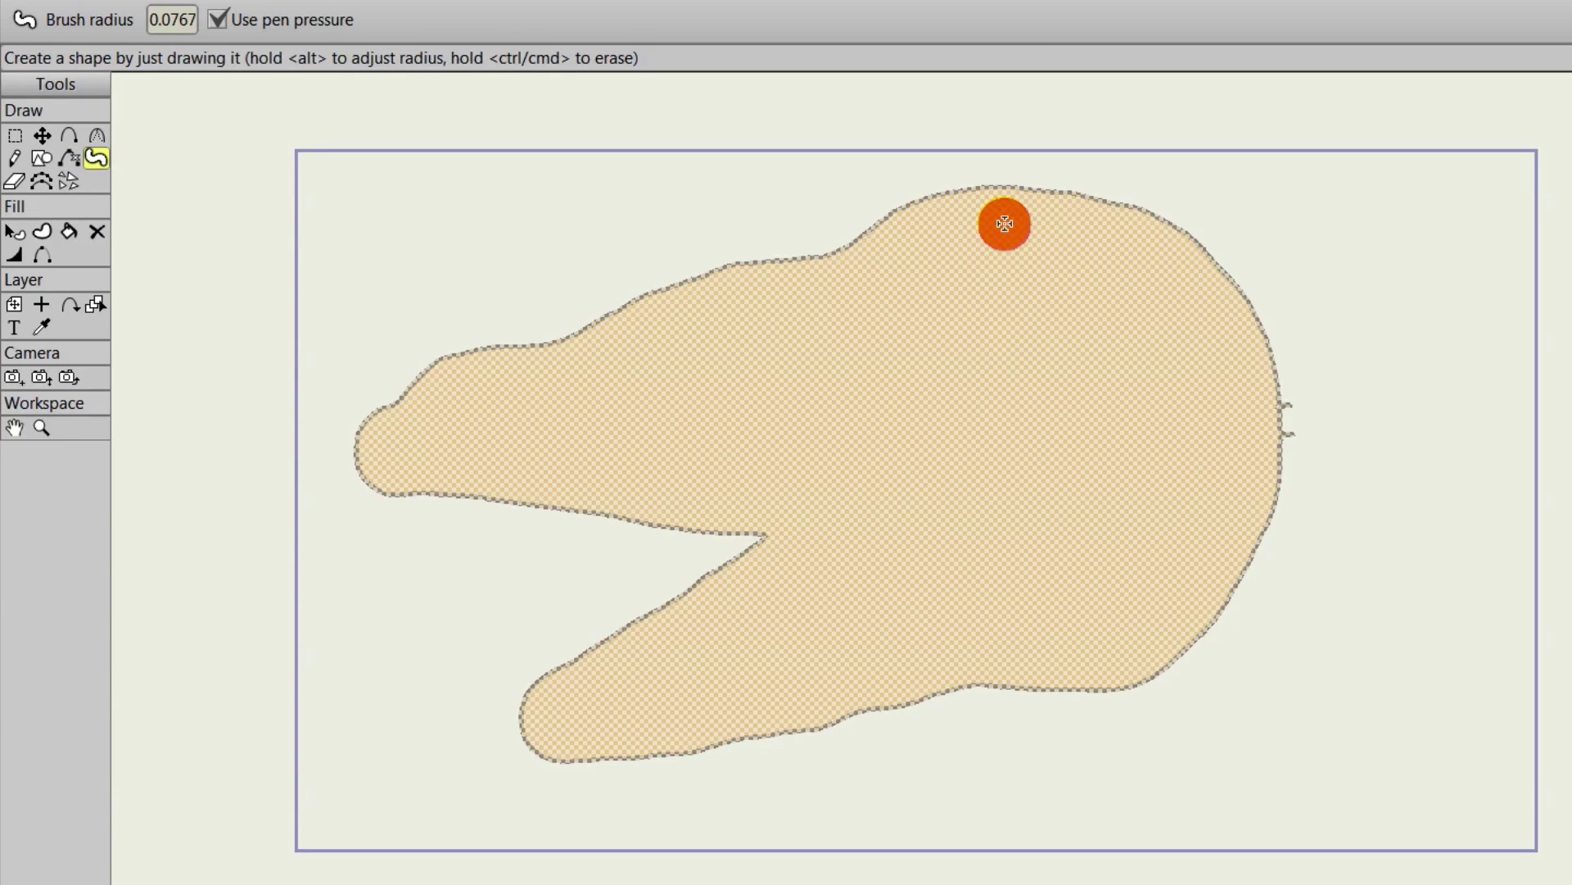
mouse_move(1005, 224)
mouse_down()
mouse_move(1173, 94)
mouse_move(1180, 304)
mouse_move(1145, 137)
mouse_move(1082, 237)
mouse_move(1059, 220)
mouse_move(1172, 227)
mouse_move(1114, 262)
mouse_up()
scroll(1109, 270, down, 3)
mouse_move(1123, 537)
mouse_down()
mouse_move(1035, 456)
mouse_move(986, 481)
mouse_up()
scroll(1040, 453, up, 2)
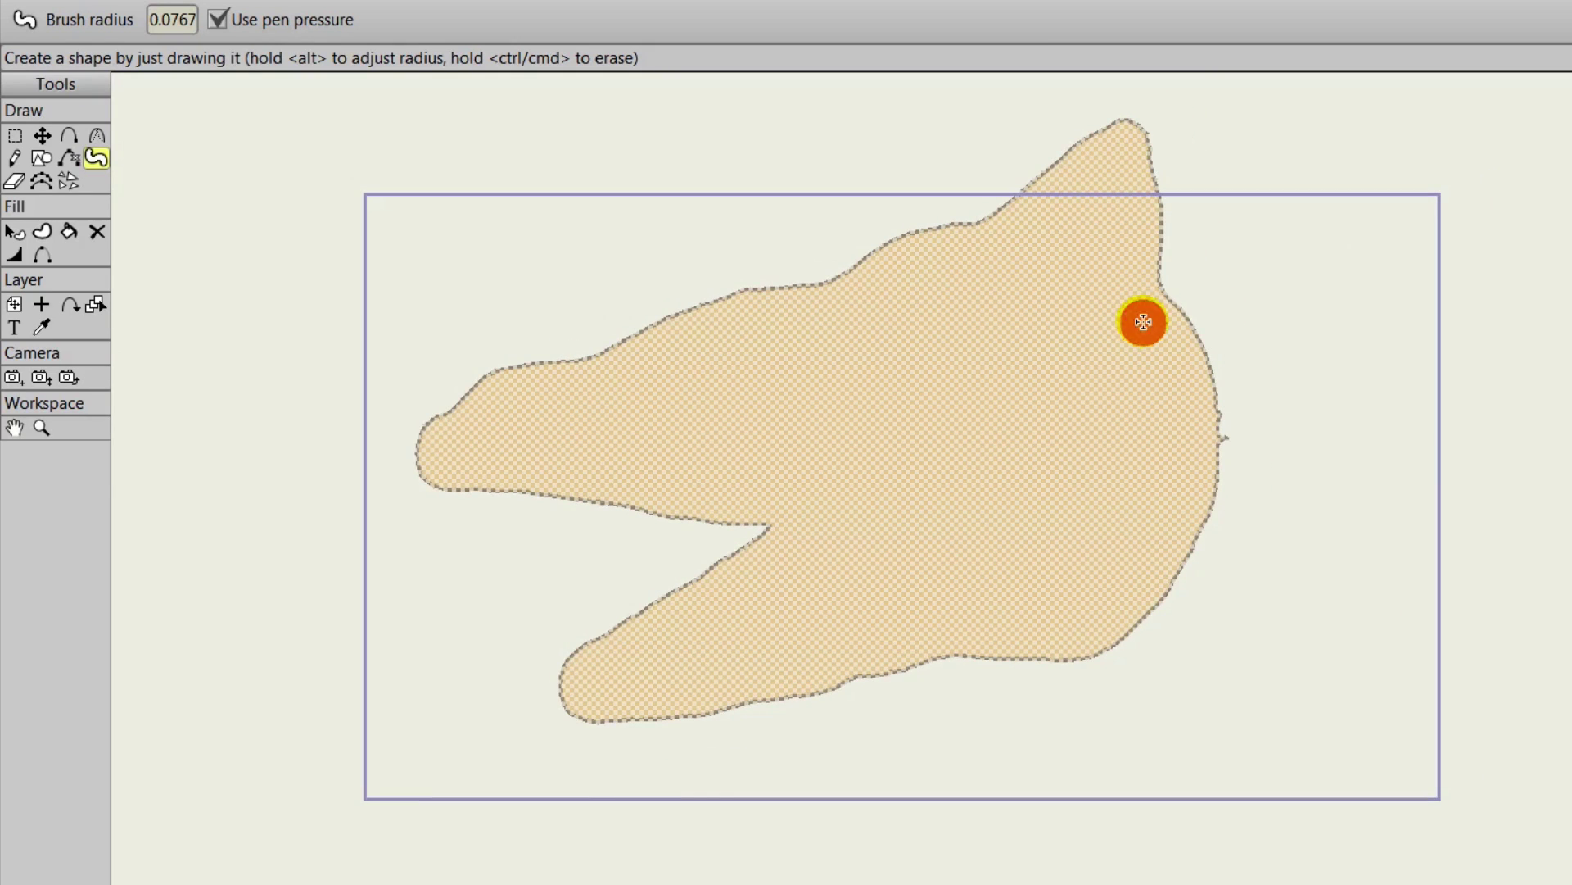
mouse_move(1158, 301)
mouse_down()
mouse_move(1229, 420)
mouse_move(1231, 500)
mouse_move(1206, 551)
mouse_move(1098, 621)
mouse_up()
mouse_move(1224, 364)
mouse_down()
mouse_move(1321, 409)
mouse_move(1378, 472)
mouse_move(1380, 605)
mouse_move(1320, 707)
mouse_move(1158, 779)
mouse_move(1090, 744)
mouse_move(1004, 647)
mouse_move(1123, 656)
mouse_move(1182, 580)
mouse_move(1188, 481)
mouse_move(1106, 464)
mouse_move(1240, 479)
mouse_move(1274, 441)
mouse_move(1322, 559)
mouse_move(1298, 622)
mouse_move(1191, 707)
mouse_move(1121, 691)
mouse_move(1189, 602)
mouse_move(1265, 538)
mouse_move(1261, 635)
mouse_move(1218, 678)
mouse_up()
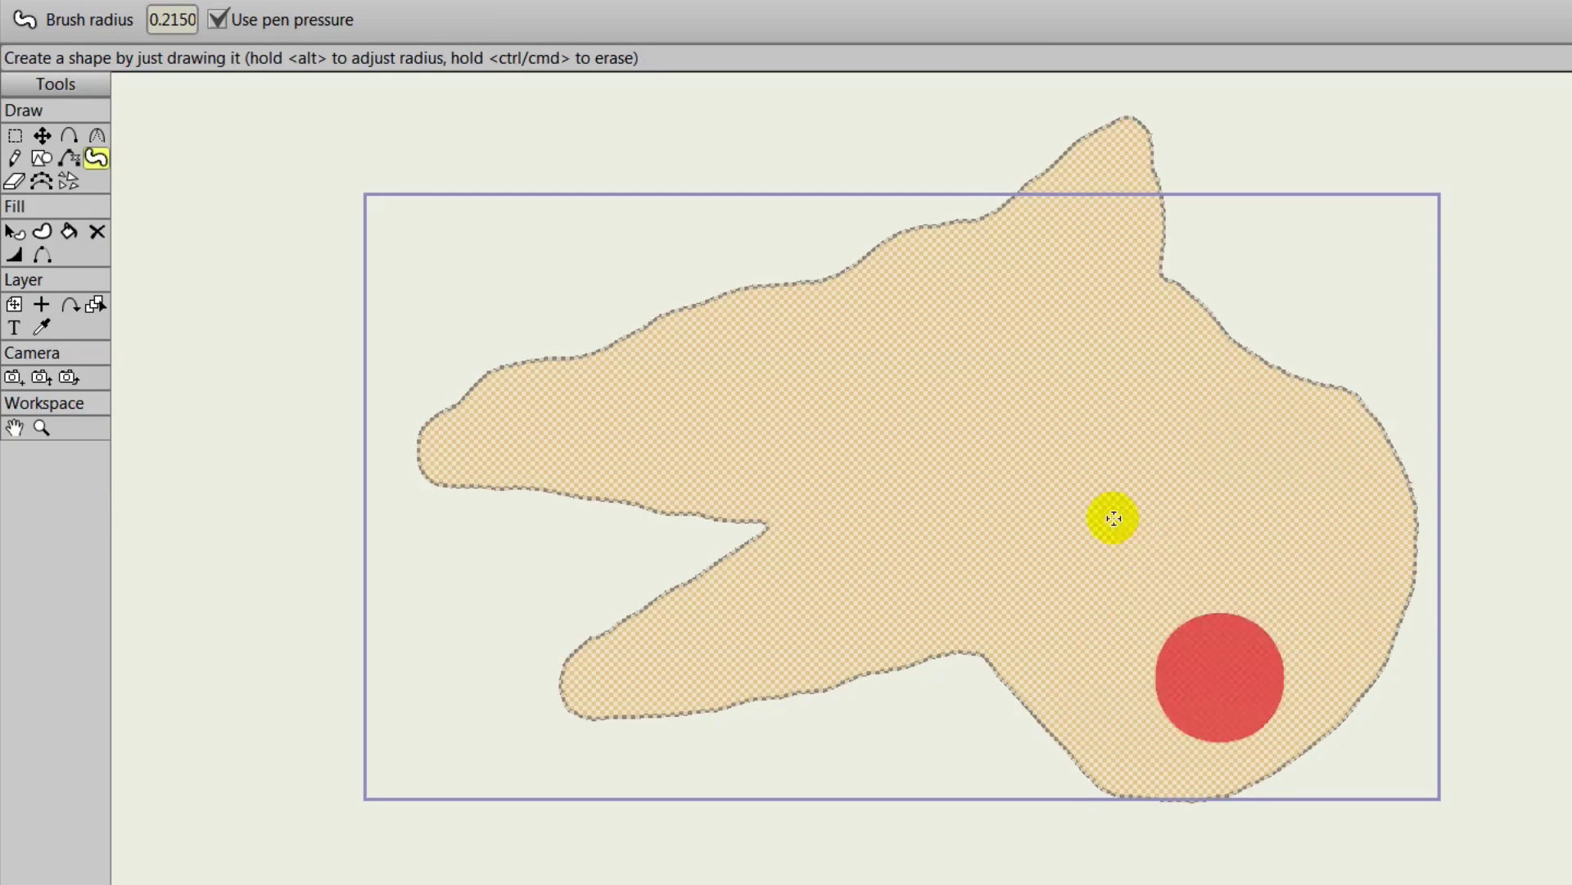
click(1068, 475)
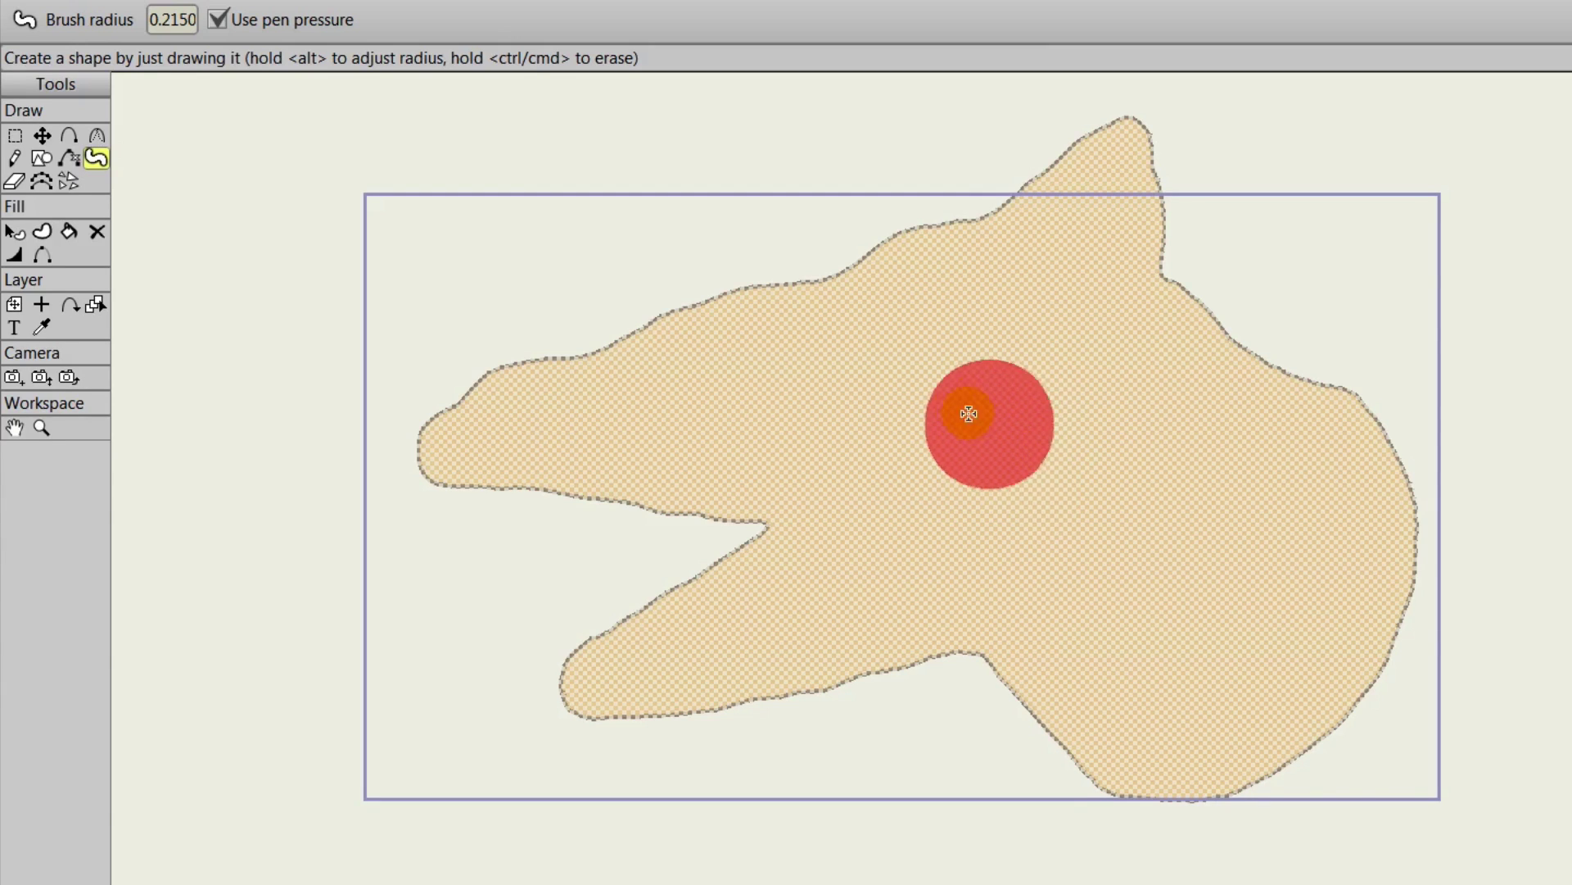
Erase an eye hole, then at radius 0.0450 cut jagged teeth along both jaws.
mouse_move(973, 399)
mouse_down()
mouse_move(988, 394)
mouse_move(895, 399)
mouse_up()
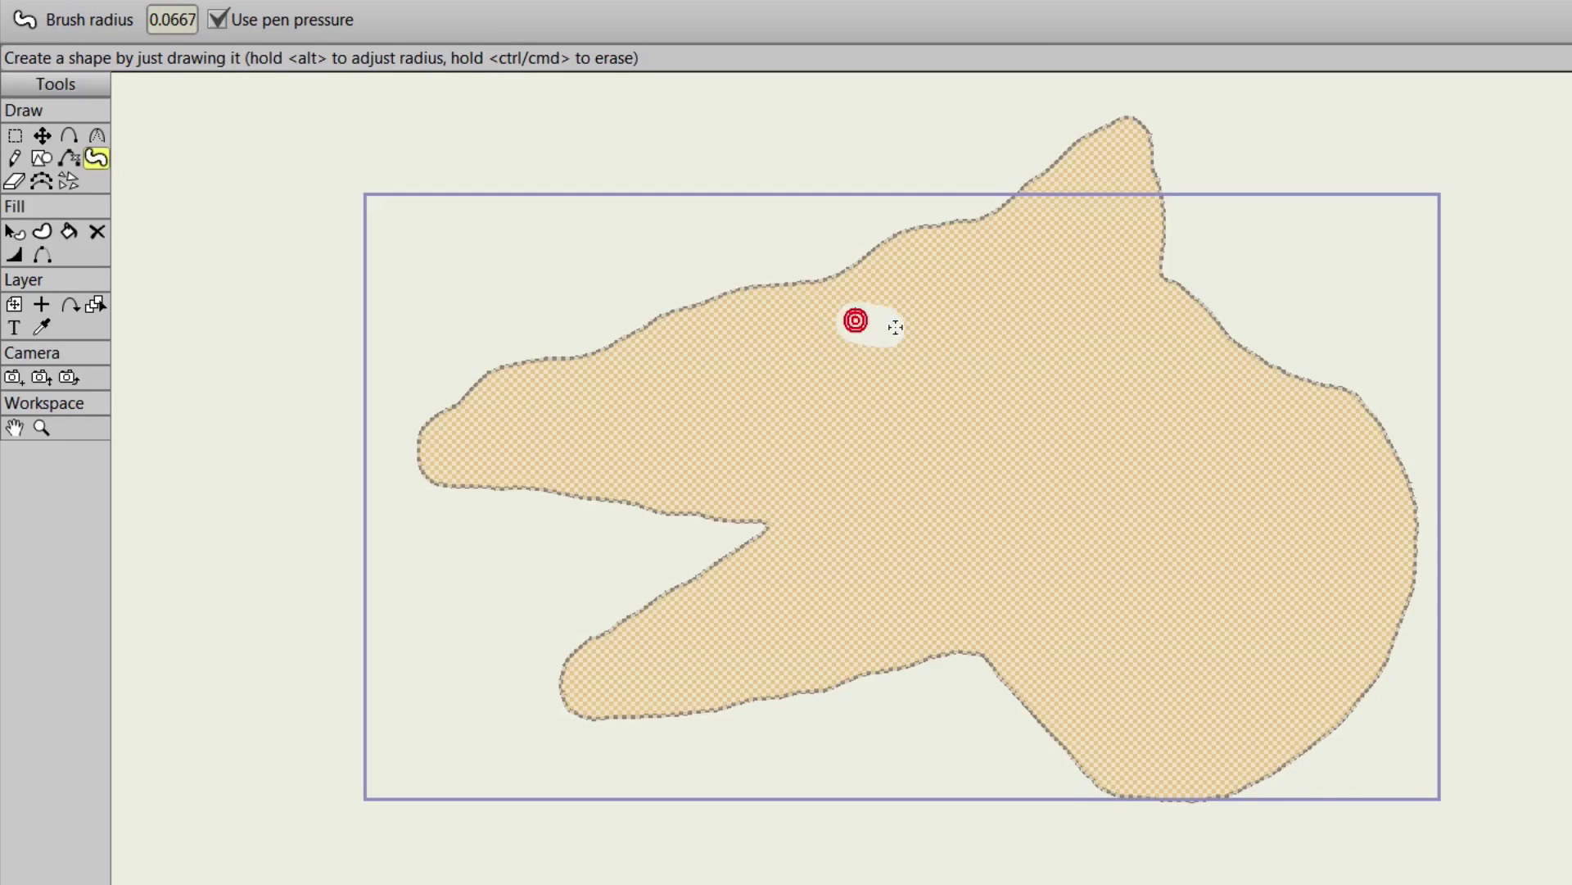
drag(951, 336, 858, 326)
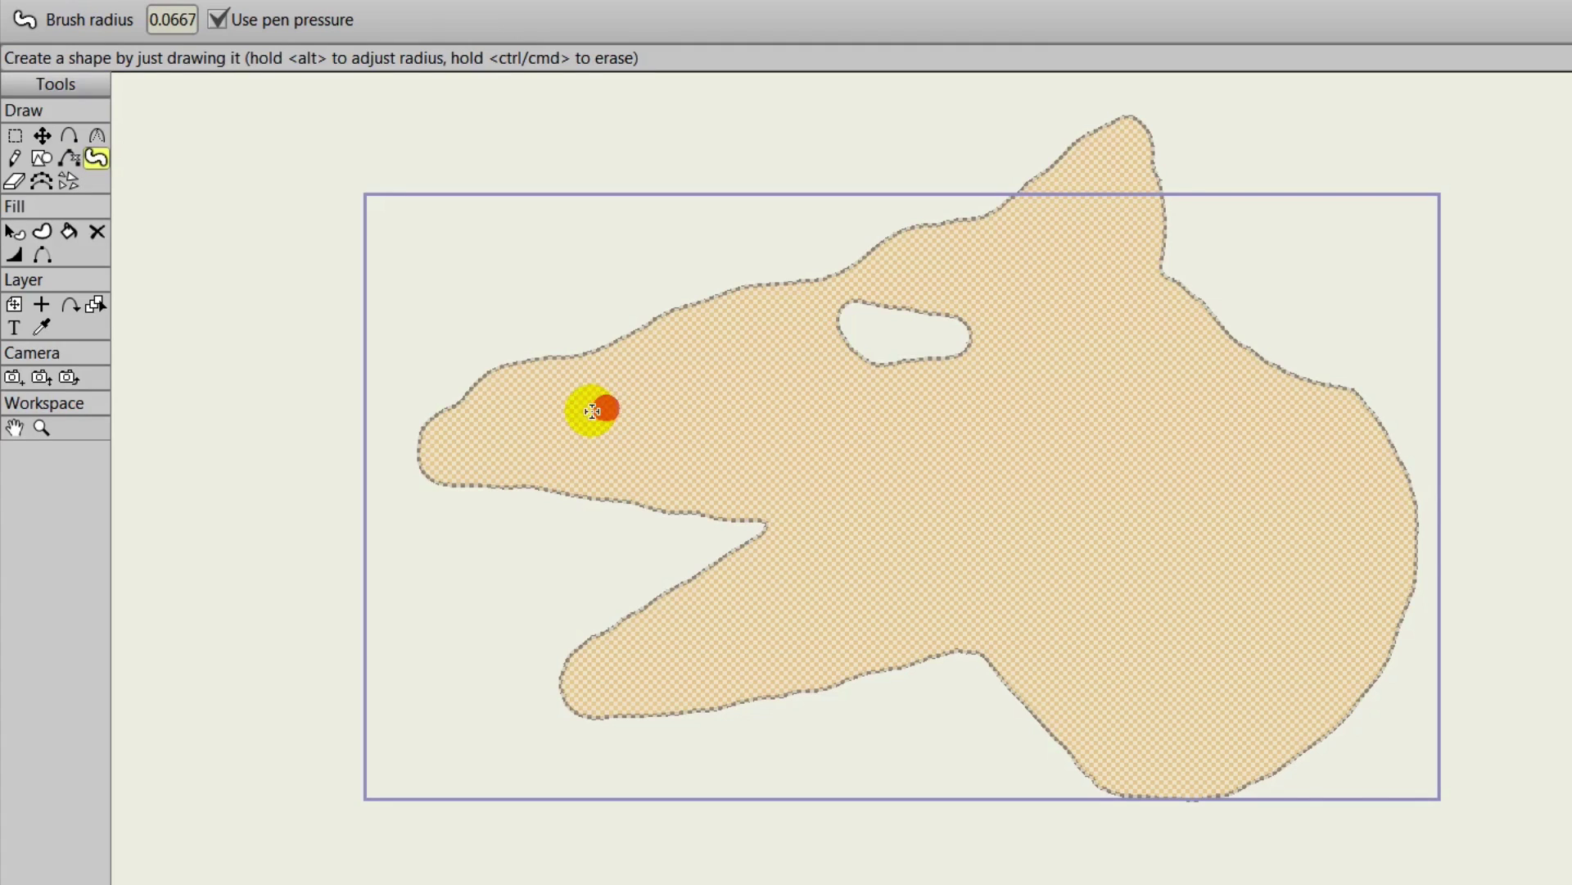
key(alt)
mouse_move(482, 508)
mouse_down()
mouse_move(499, 545)
mouse_move(505, 450)
mouse_move(552, 534)
mouse_move(562, 452)
mouse_move(602, 546)
mouse_move(601, 474)
mouse_move(654, 555)
mouse_move(662, 477)
mouse_move(695, 538)
mouse_move(704, 498)
mouse_up()
mouse_move(610, 675)
mouse_down()
mouse_move(567, 633)
mouse_move(593, 660)
mouse_move(611, 650)
mouse_move(608, 593)
mouse_move(657, 640)
mouse_move(657, 588)
mouse_move(687, 623)
mouse_move(699, 570)
mouse_move(726, 594)
mouse_up()
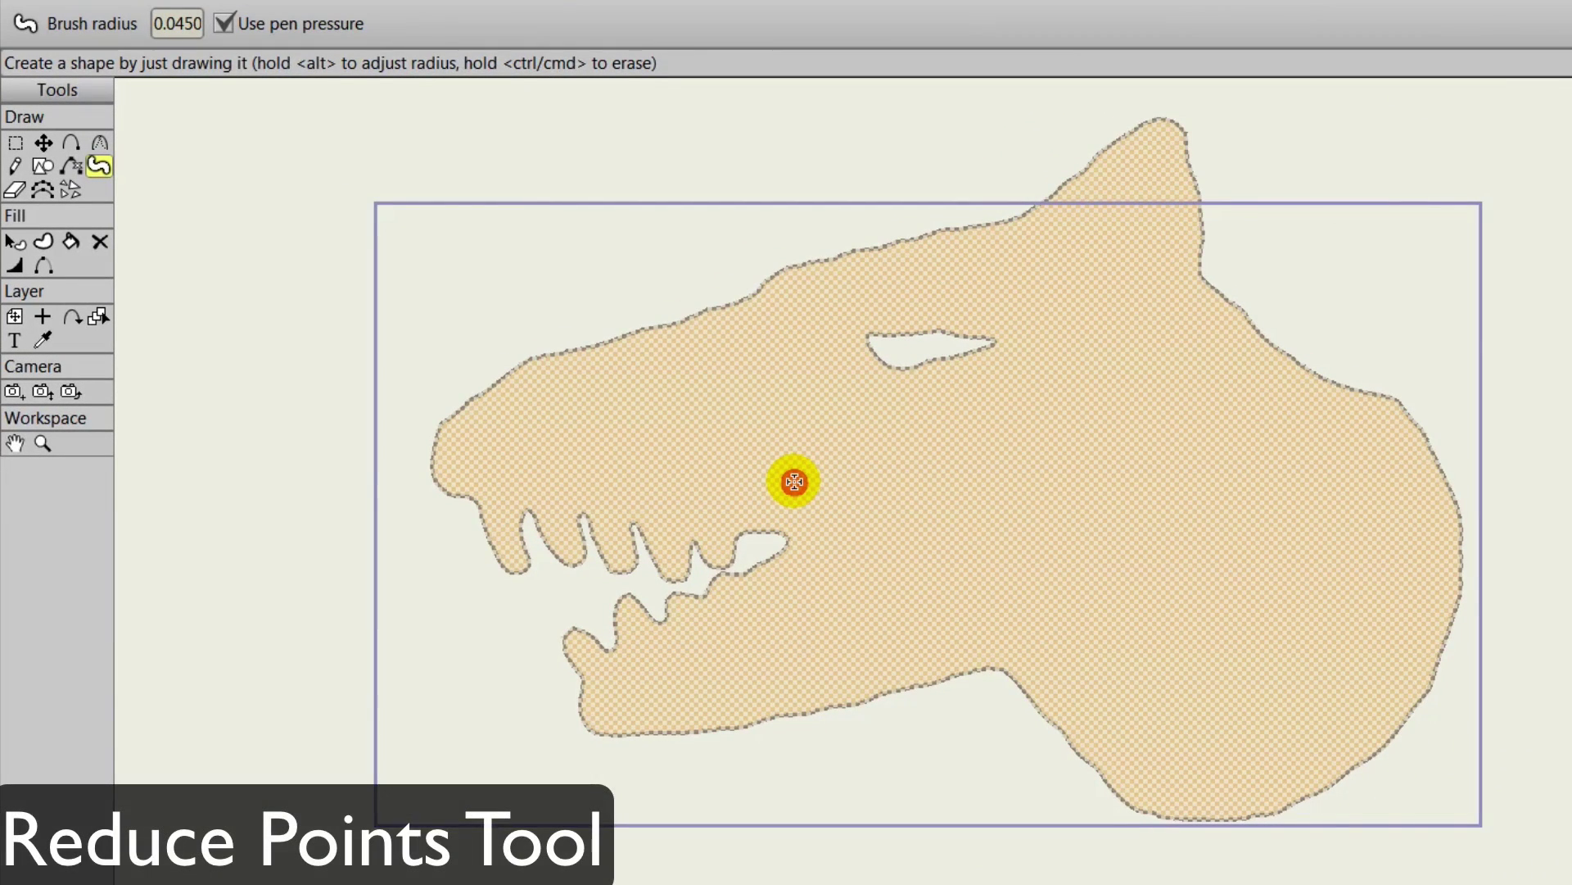
Choose Reduce Points with brush radius 0.11 and tolerance angle 40.
click(47, 195)
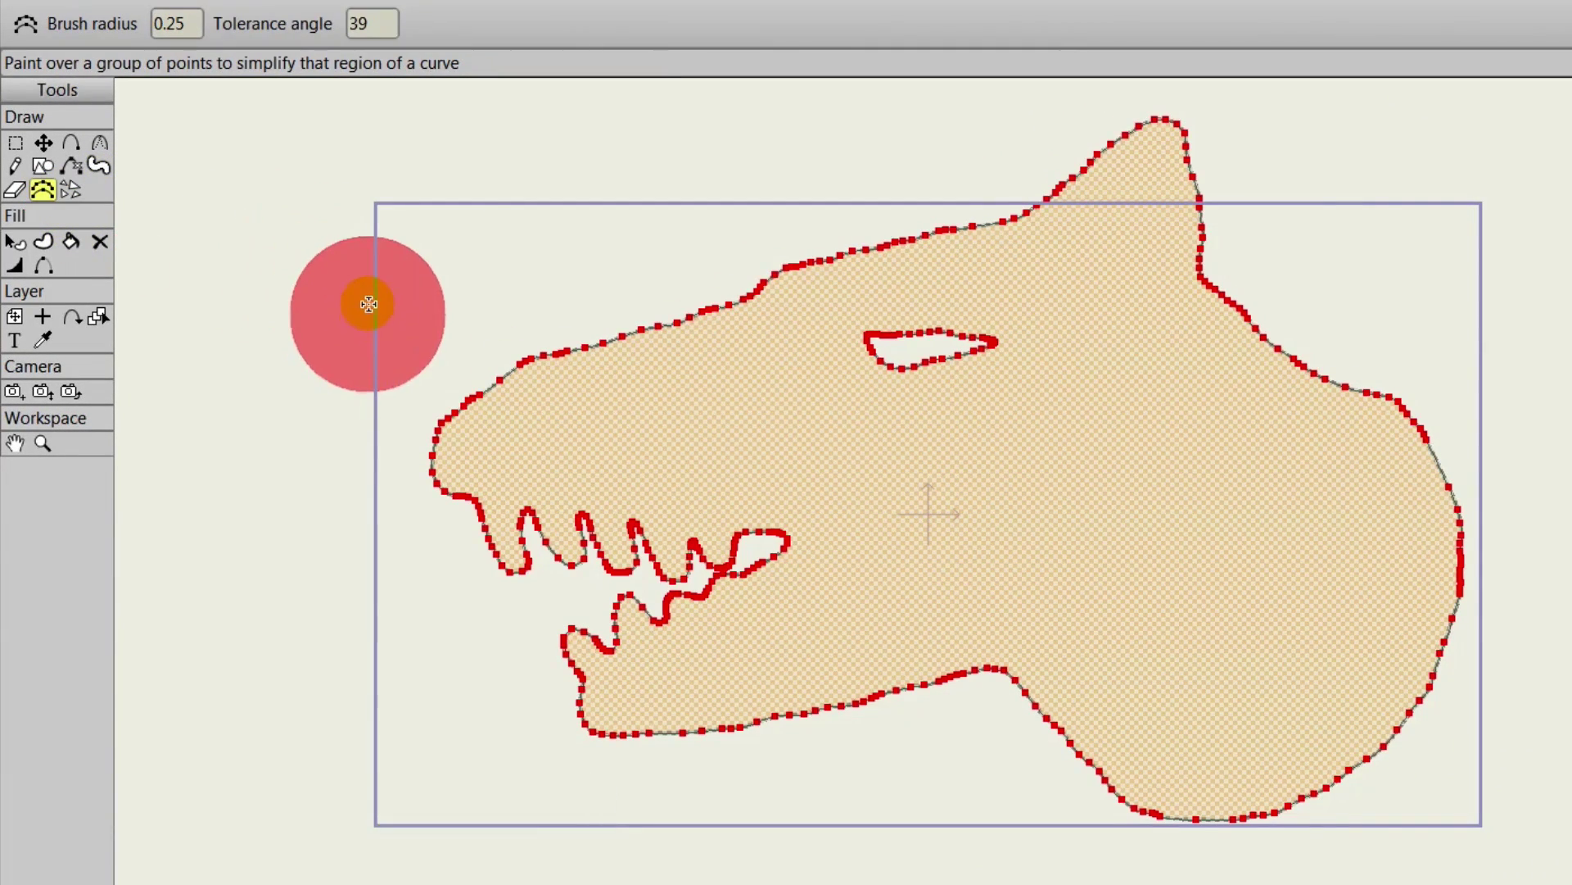
drag(398, 286, 433, 272)
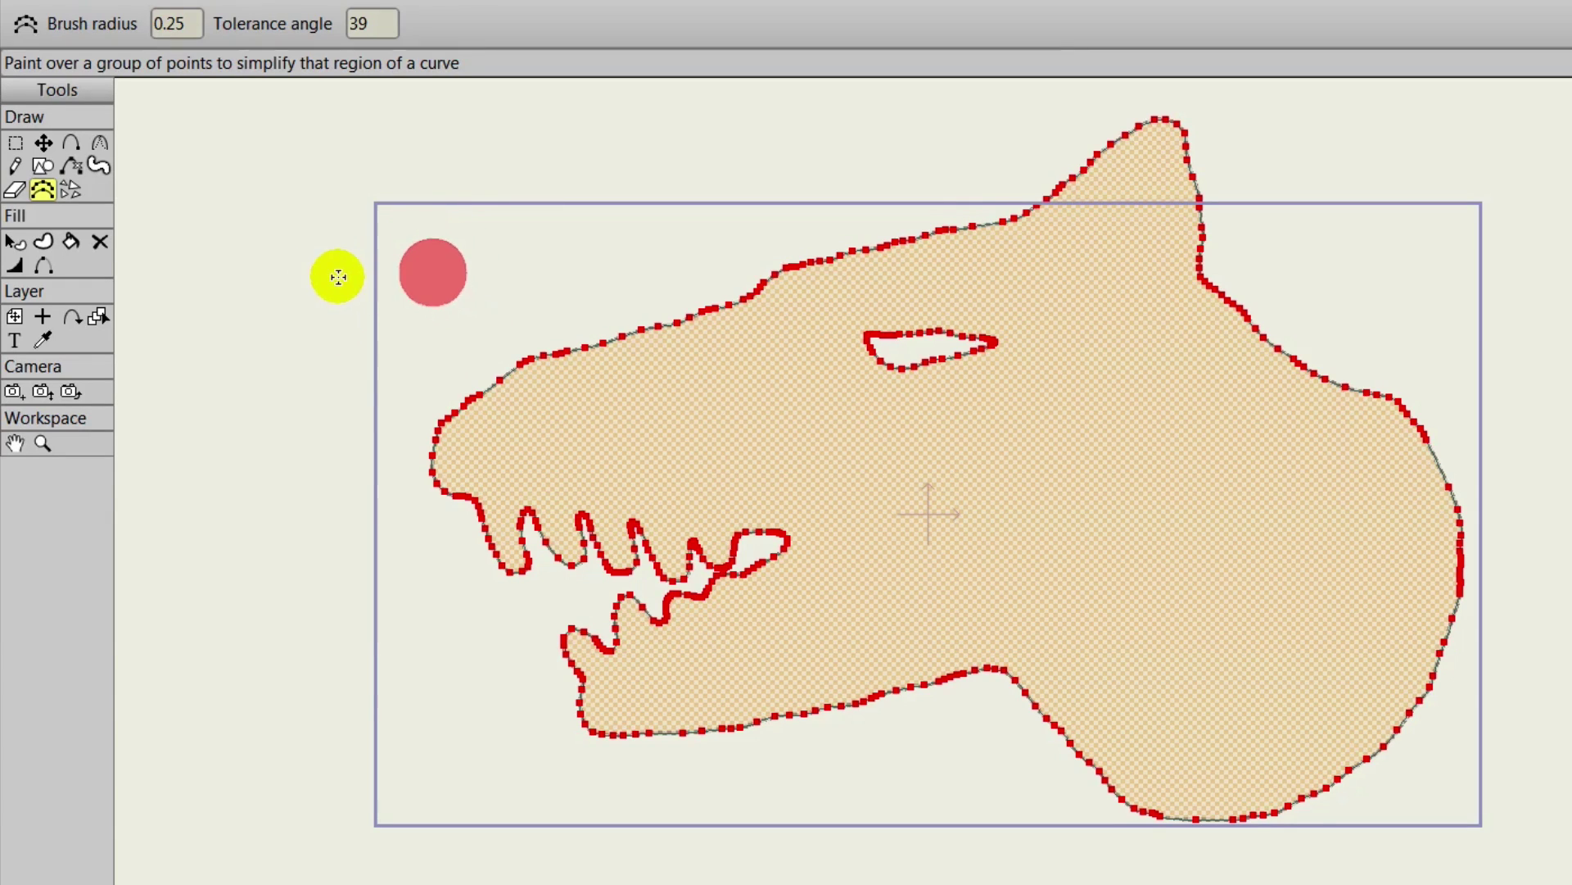
click(339, 277)
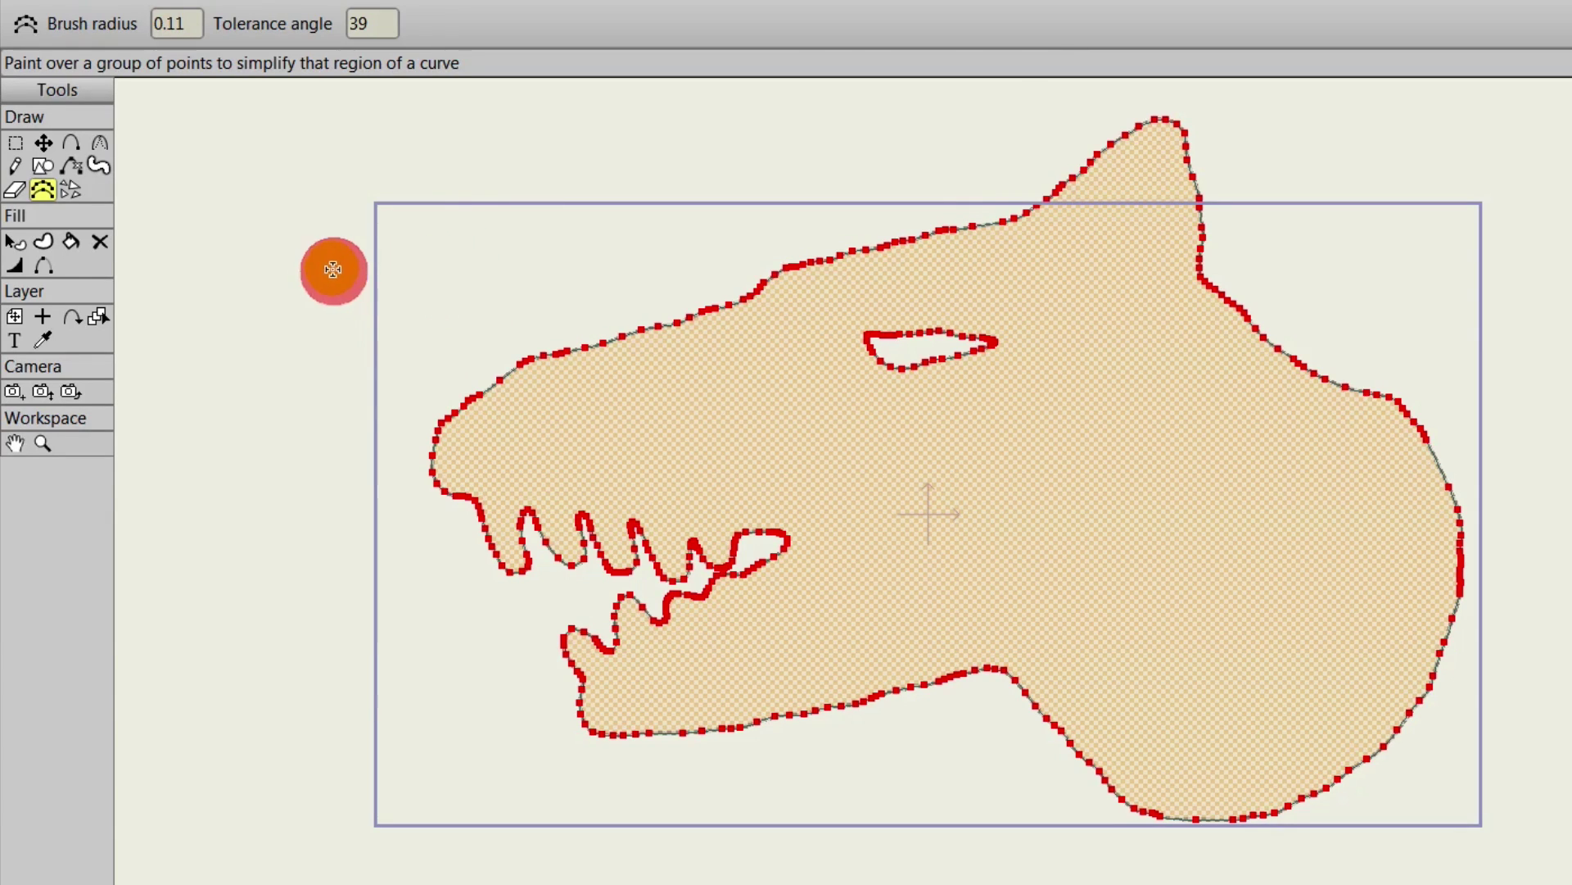
drag(333, 269, 226, 82)
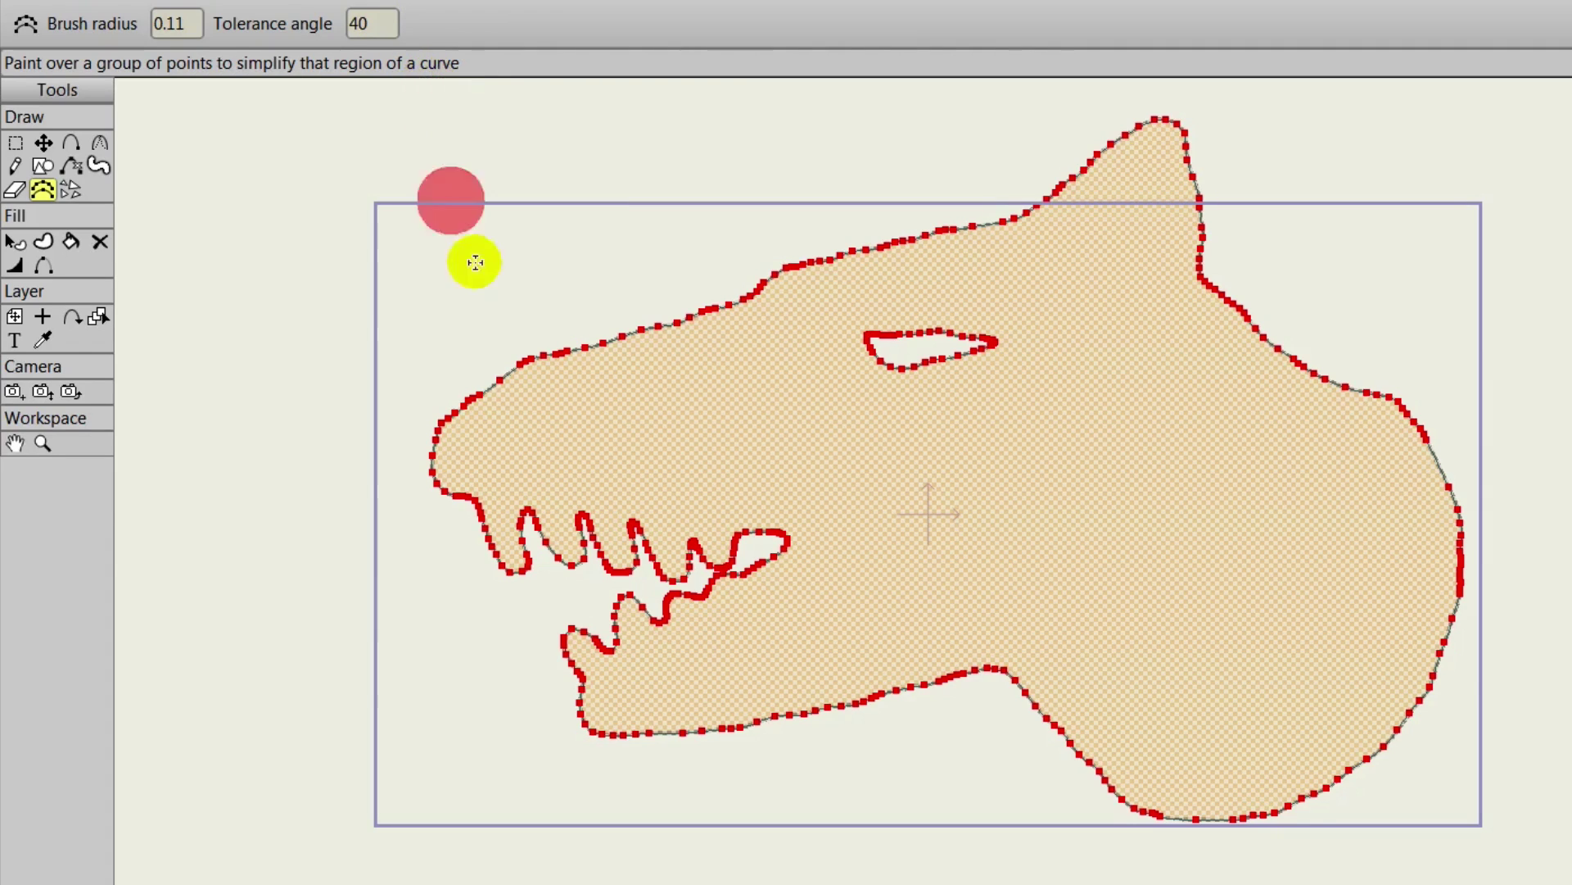
Try simplifying the snout, undo it, and raise the tolerance angle to 60.
mouse_move(454, 416)
mouse_down()
mouse_move(523, 360)
mouse_move(779, 277)
mouse_move(1011, 235)
mouse_up()
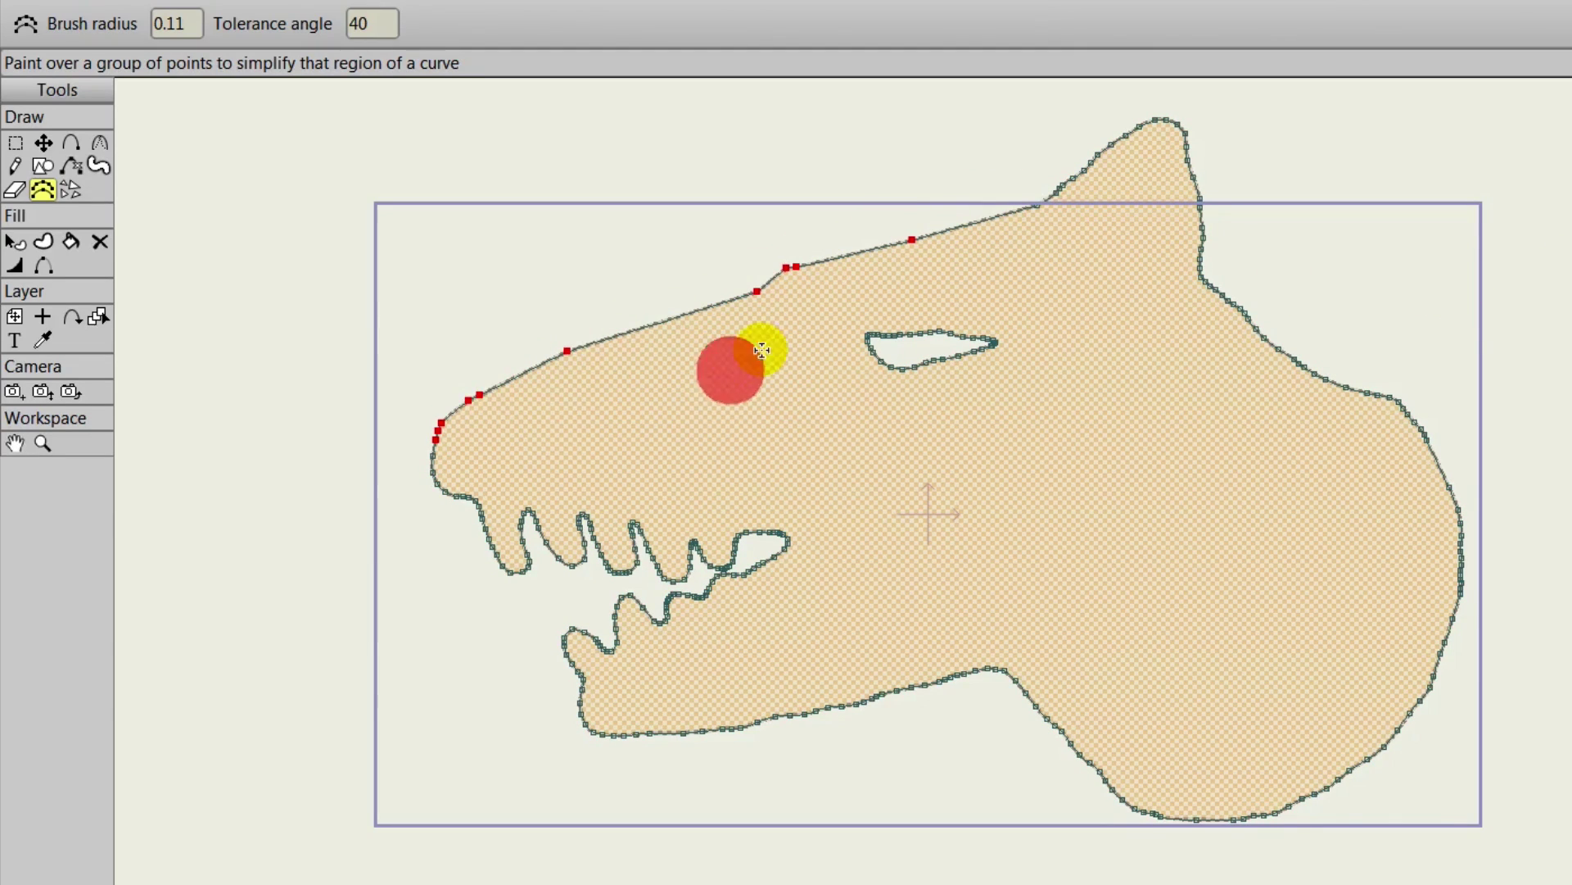
key(ctrl+z)
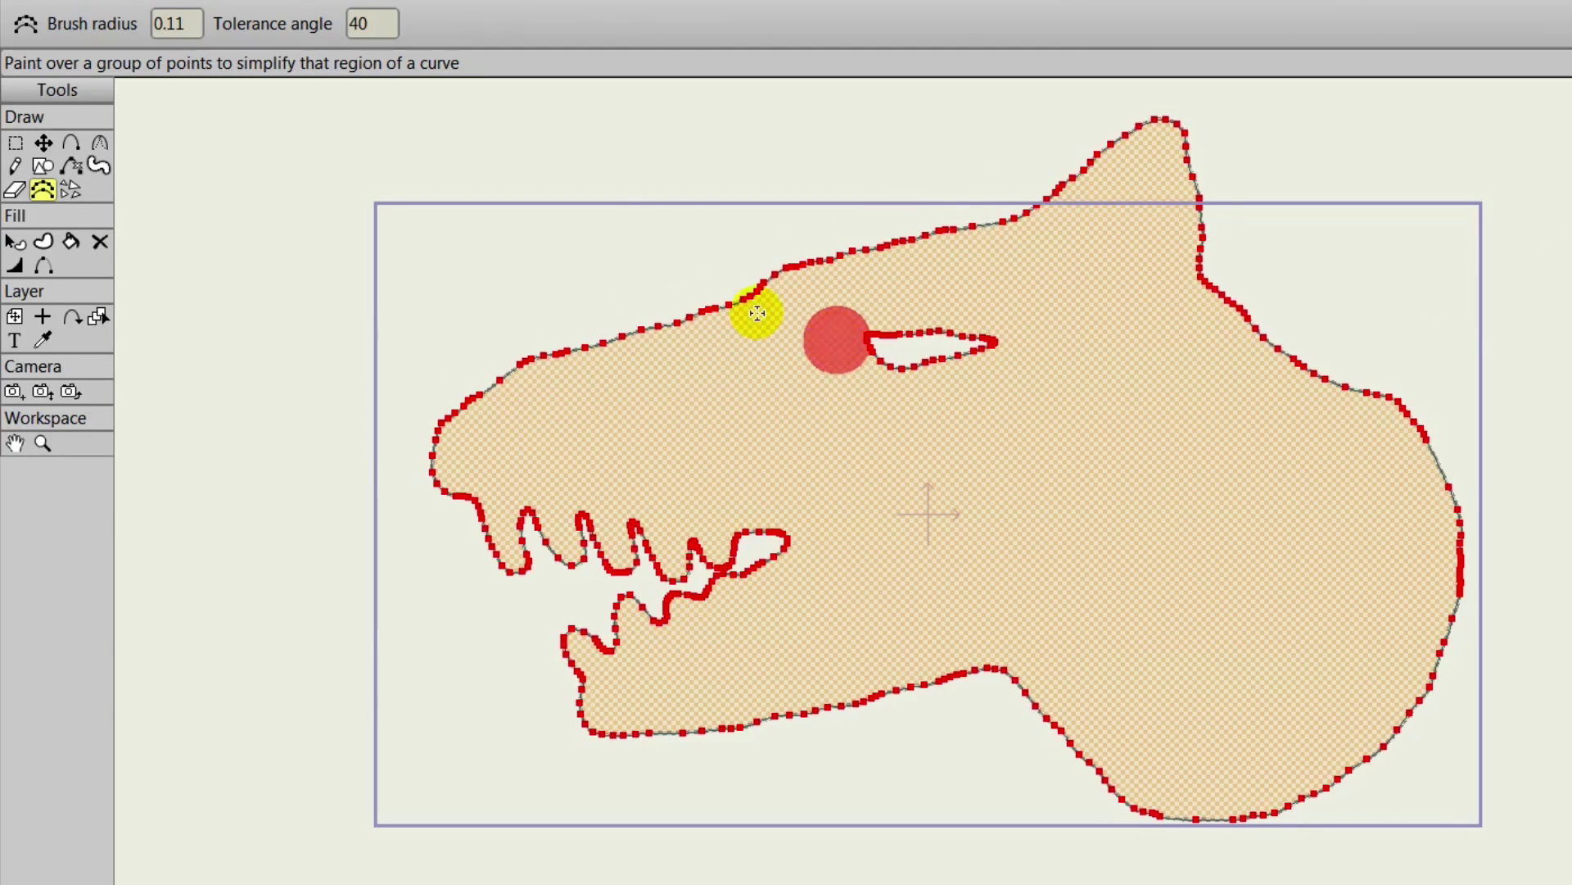
click(395, 25)
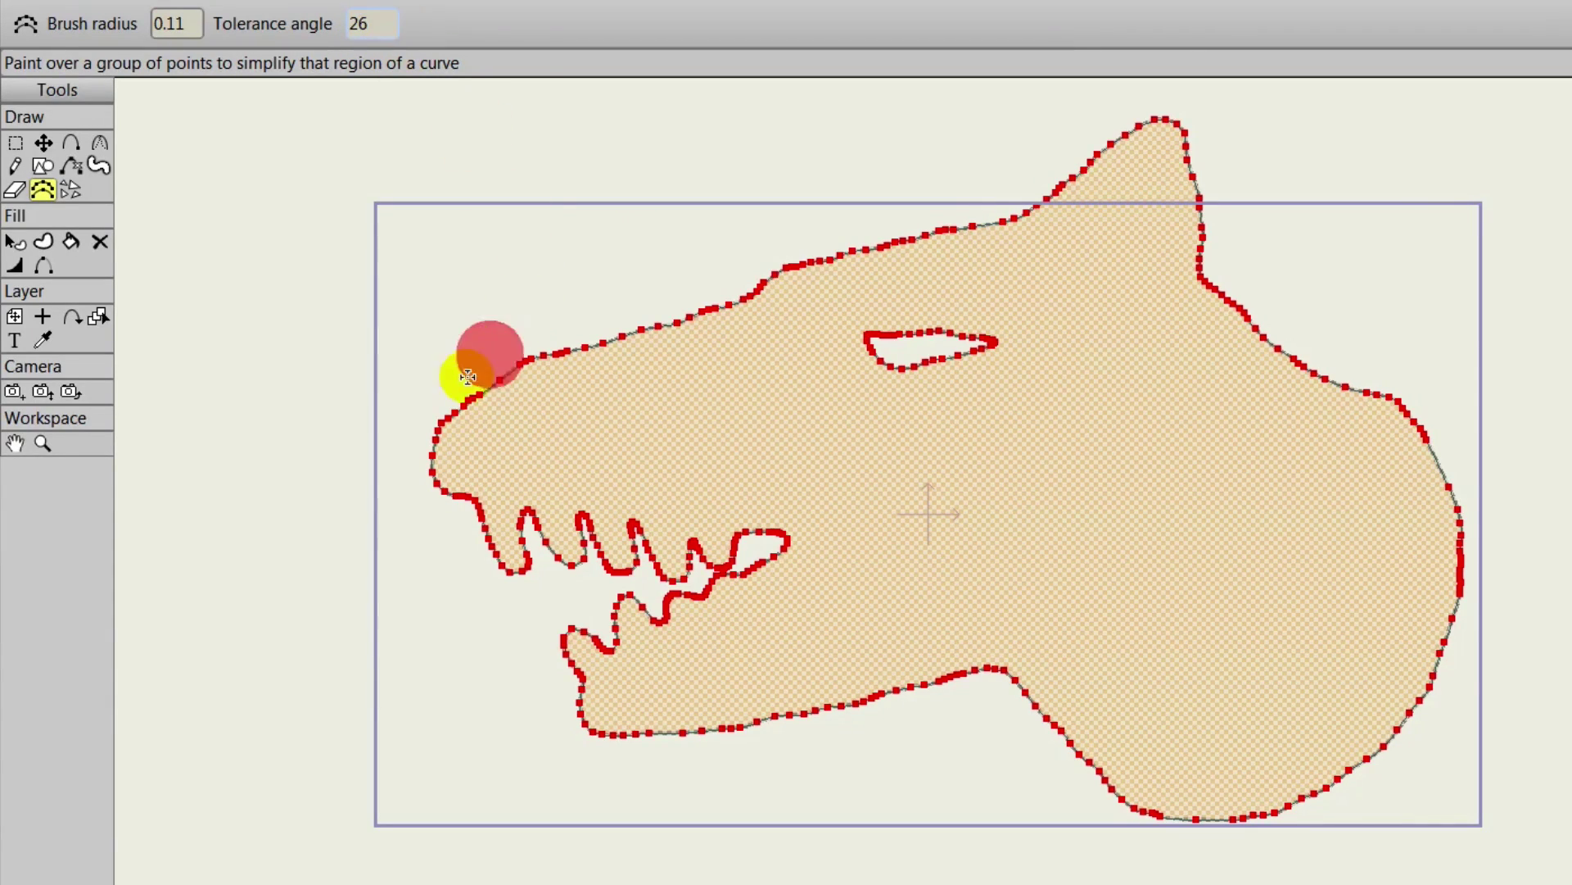
Simplify the outline points along the head's top, right edge, nose and teeth.
mouse_move(432, 439)
mouse_down()
mouse_move(546, 332)
mouse_move(689, 316)
mouse_move(829, 257)
mouse_move(990, 238)
mouse_move(1179, 132)
mouse_up()
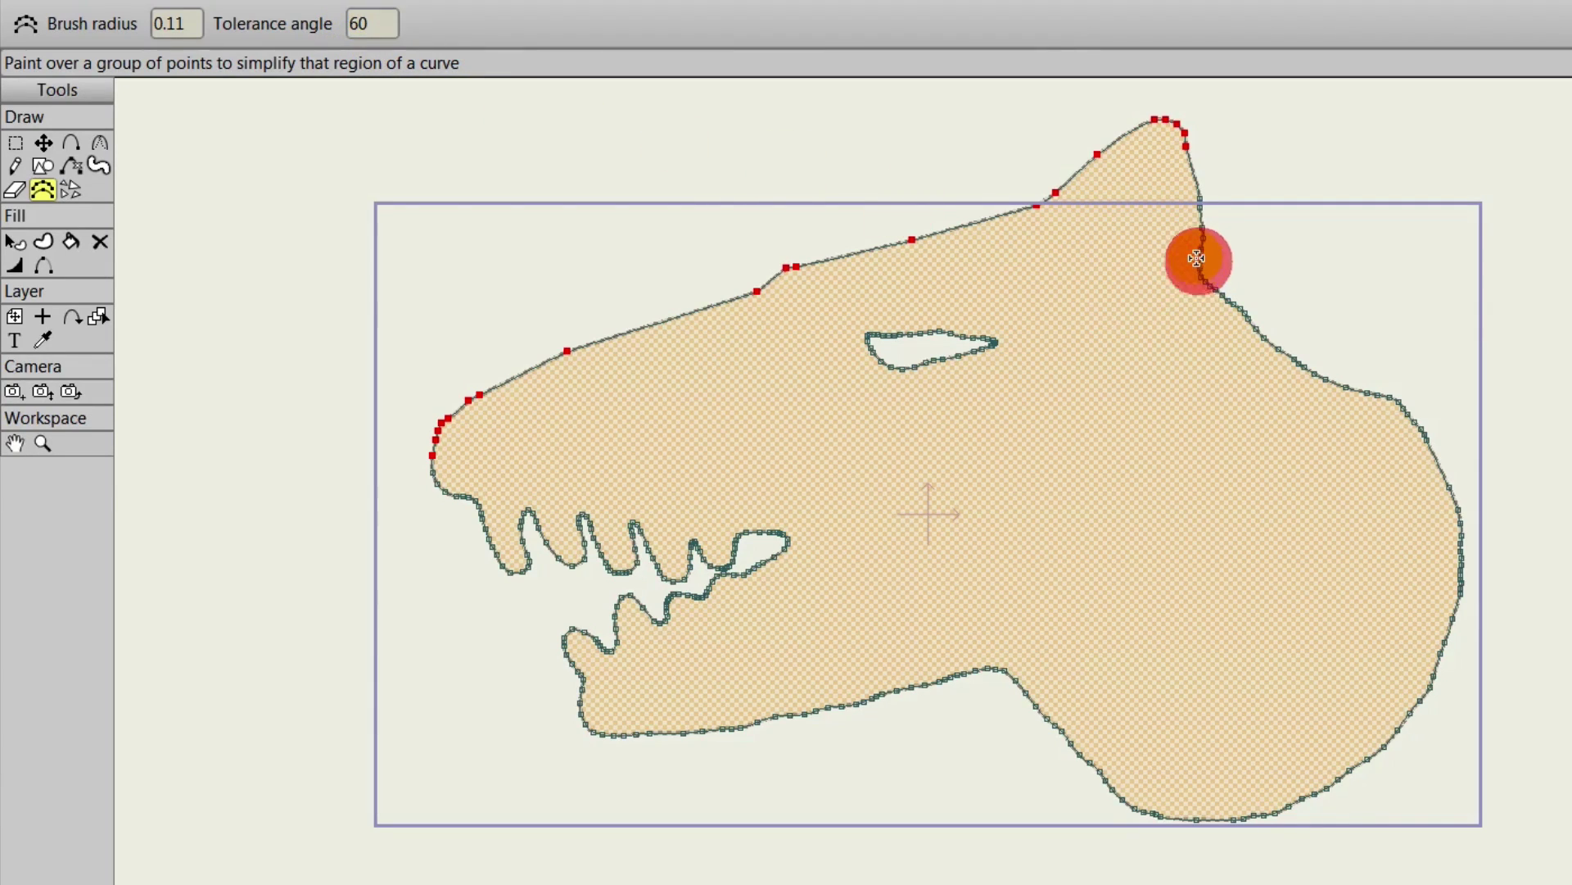
mouse_move(1196, 259)
mouse_down()
mouse_move(1238, 312)
mouse_move(1394, 400)
mouse_move(1456, 528)
mouse_move(1456, 615)
mouse_move(1390, 764)
mouse_move(1409, 737)
mouse_up()
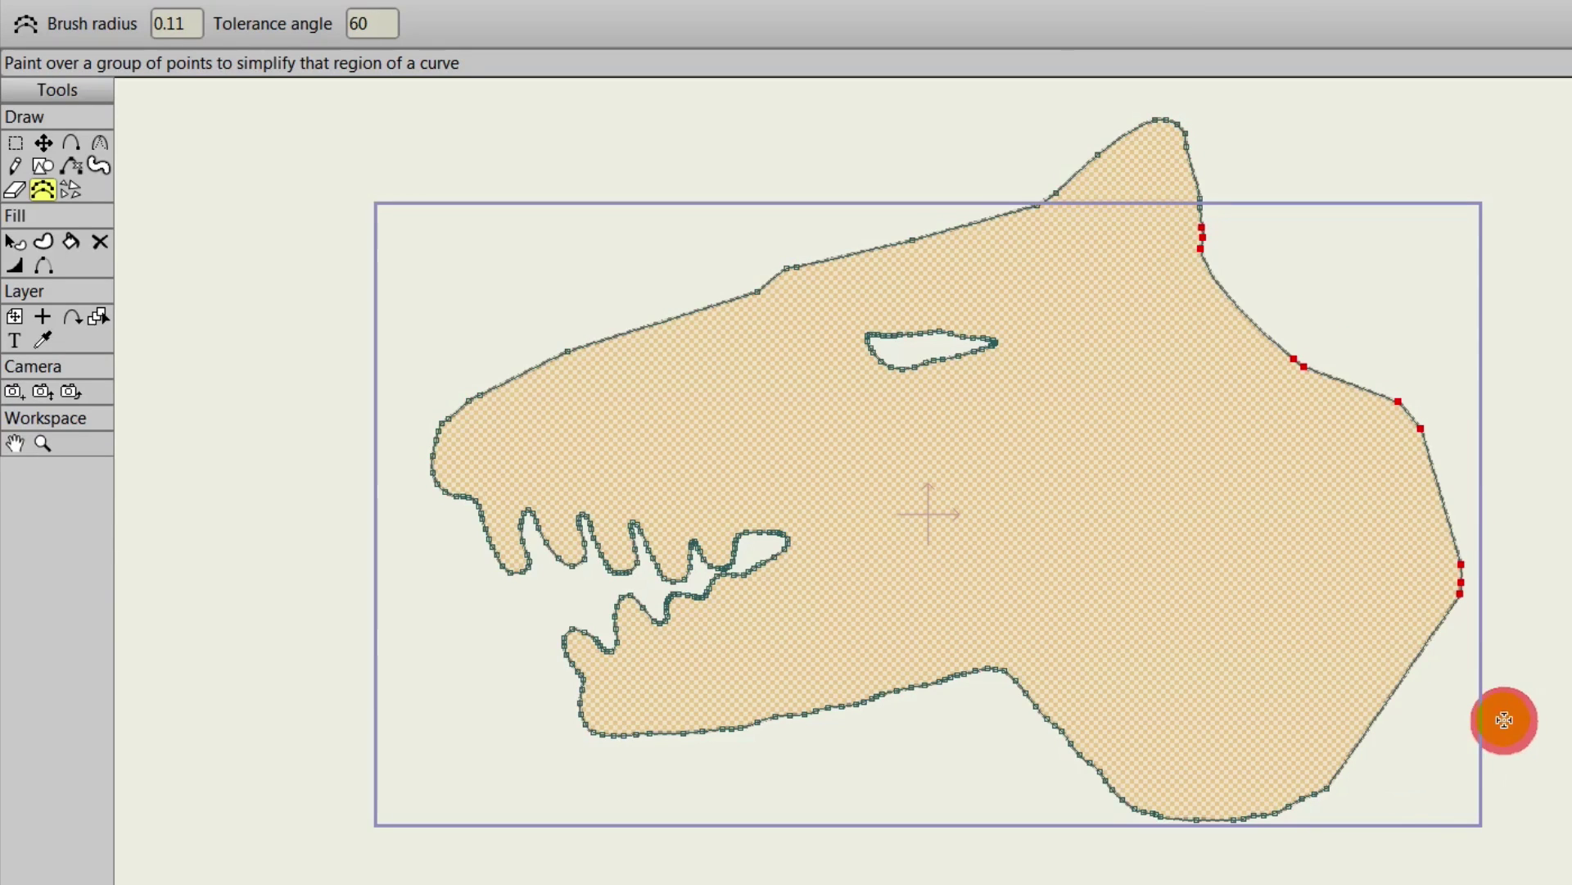
mouse_move(494, 402)
mouse_down()
mouse_move(436, 492)
mouse_move(511, 584)
mouse_move(635, 546)
mouse_move(697, 552)
mouse_move(709, 591)
mouse_move(612, 645)
mouse_move(602, 735)
mouse_move(693, 751)
mouse_move(867, 678)
mouse_up()
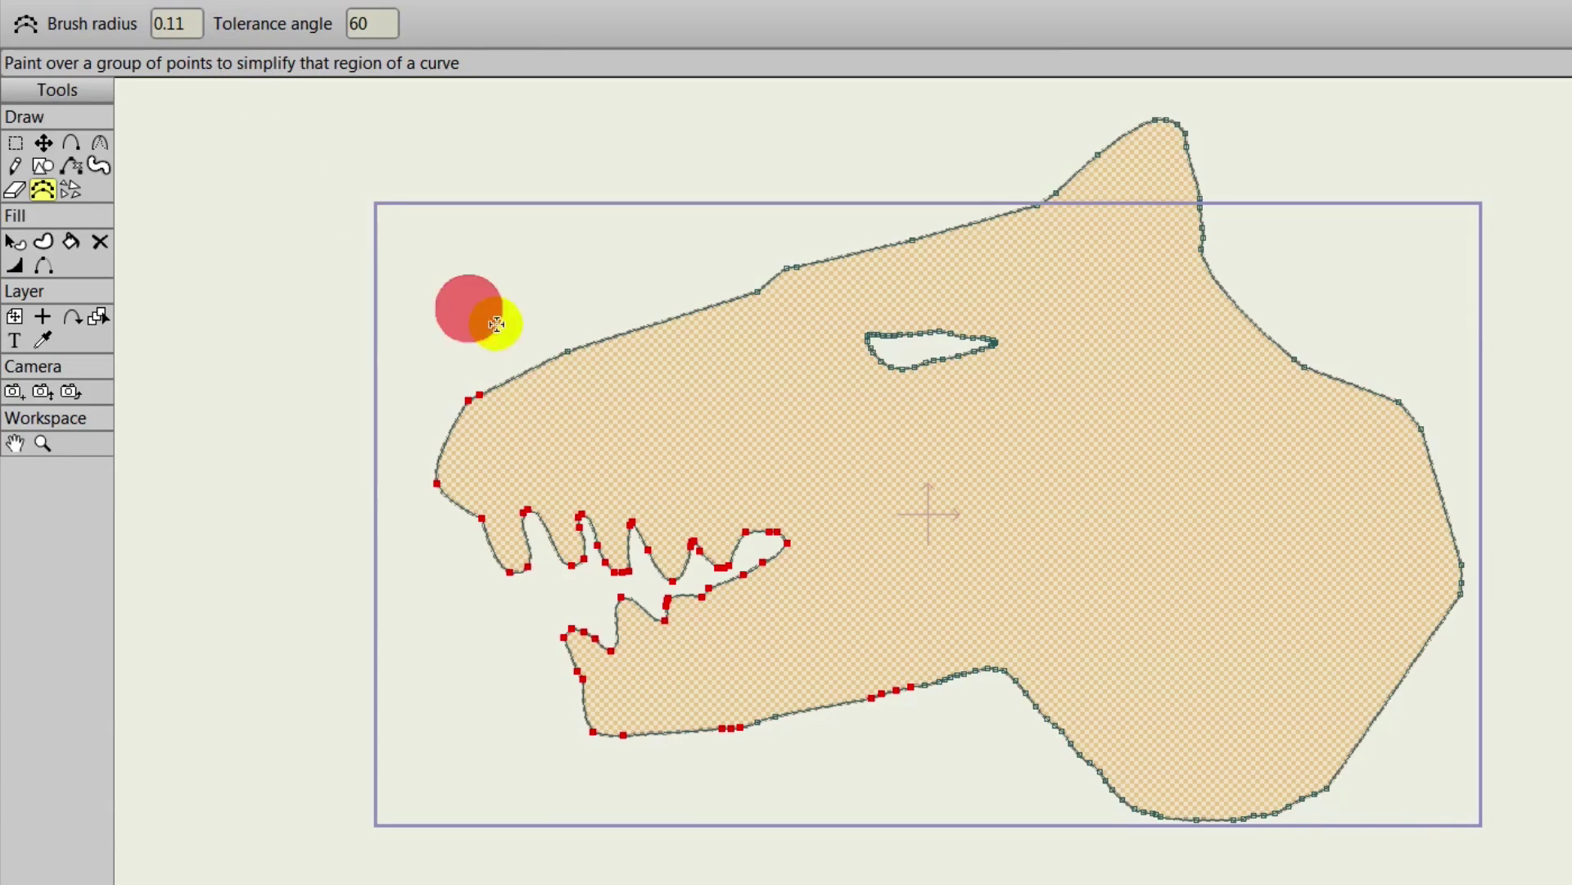
mouse_move(419, 334)
mouse_down()
mouse_move(575, 355)
mouse_move(659, 521)
mouse_move(567, 558)
mouse_move(816, 569)
mouse_move(579, 673)
mouse_move(1023, 724)
mouse_move(1317, 791)
mouse_move(1427, 678)
mouse_move(1439, 458)
mouse_move(1311, 371)
mouse_move(1127, 174)
mouse_move(942, 223)
mouse_move(617, 376)
mouse_move(788, 358)
mouse_move(1027, 366)
mouse_move(1010, 374)
mouse_move(520, 486)
mouse_move(364, 501)
mouse_move(344, 459)
mouse_up()
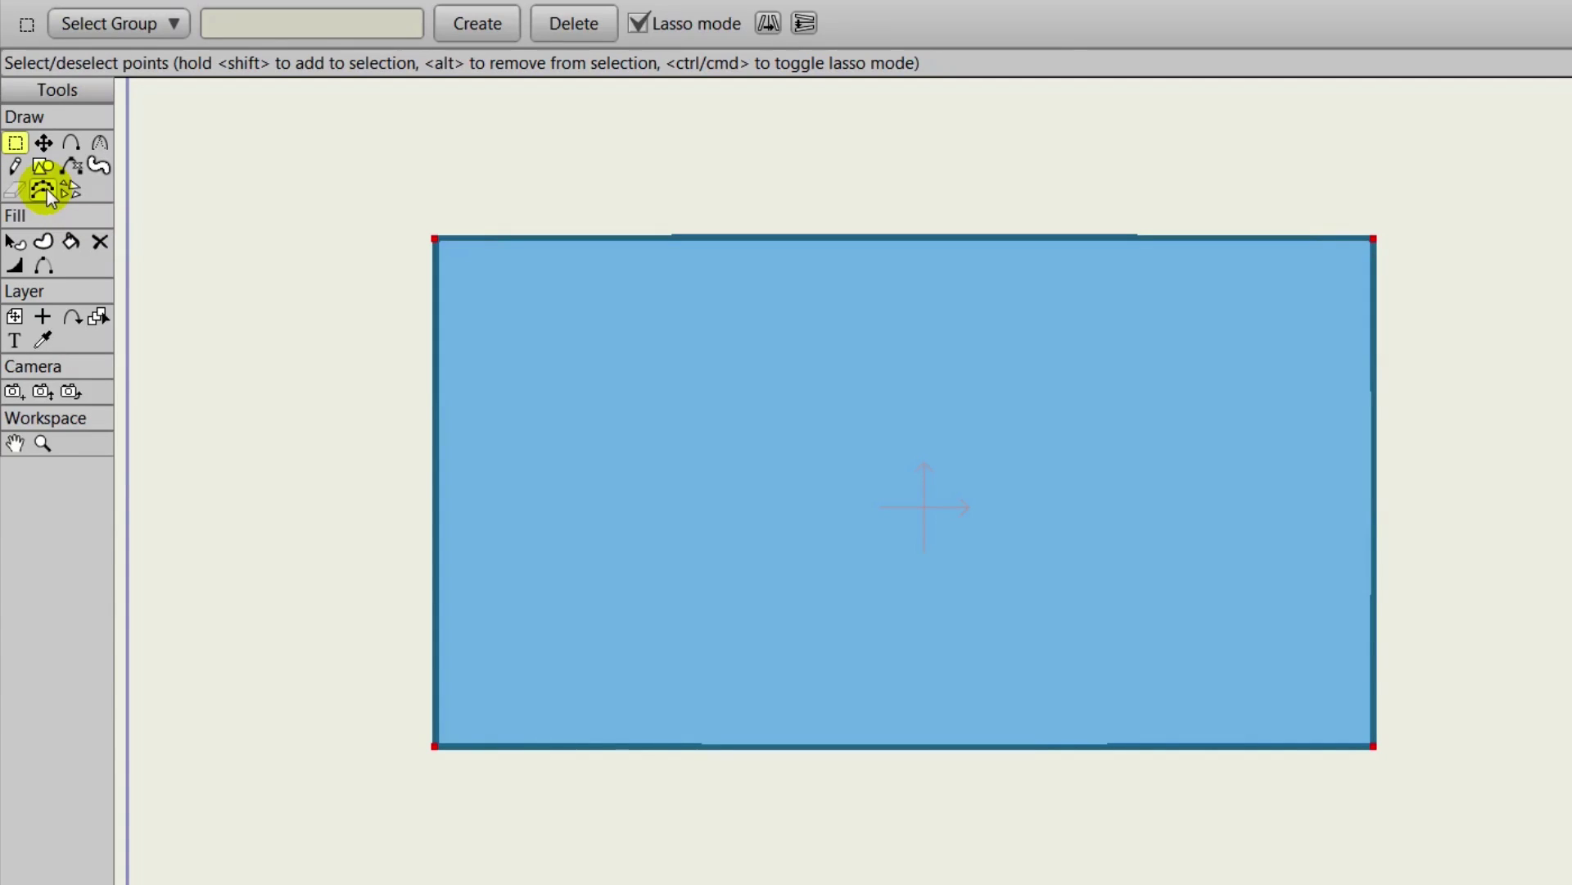
Select the blue rectangle and erase a diagonal strip at radius 0.0517, splitting it in two.
click(15, 241)
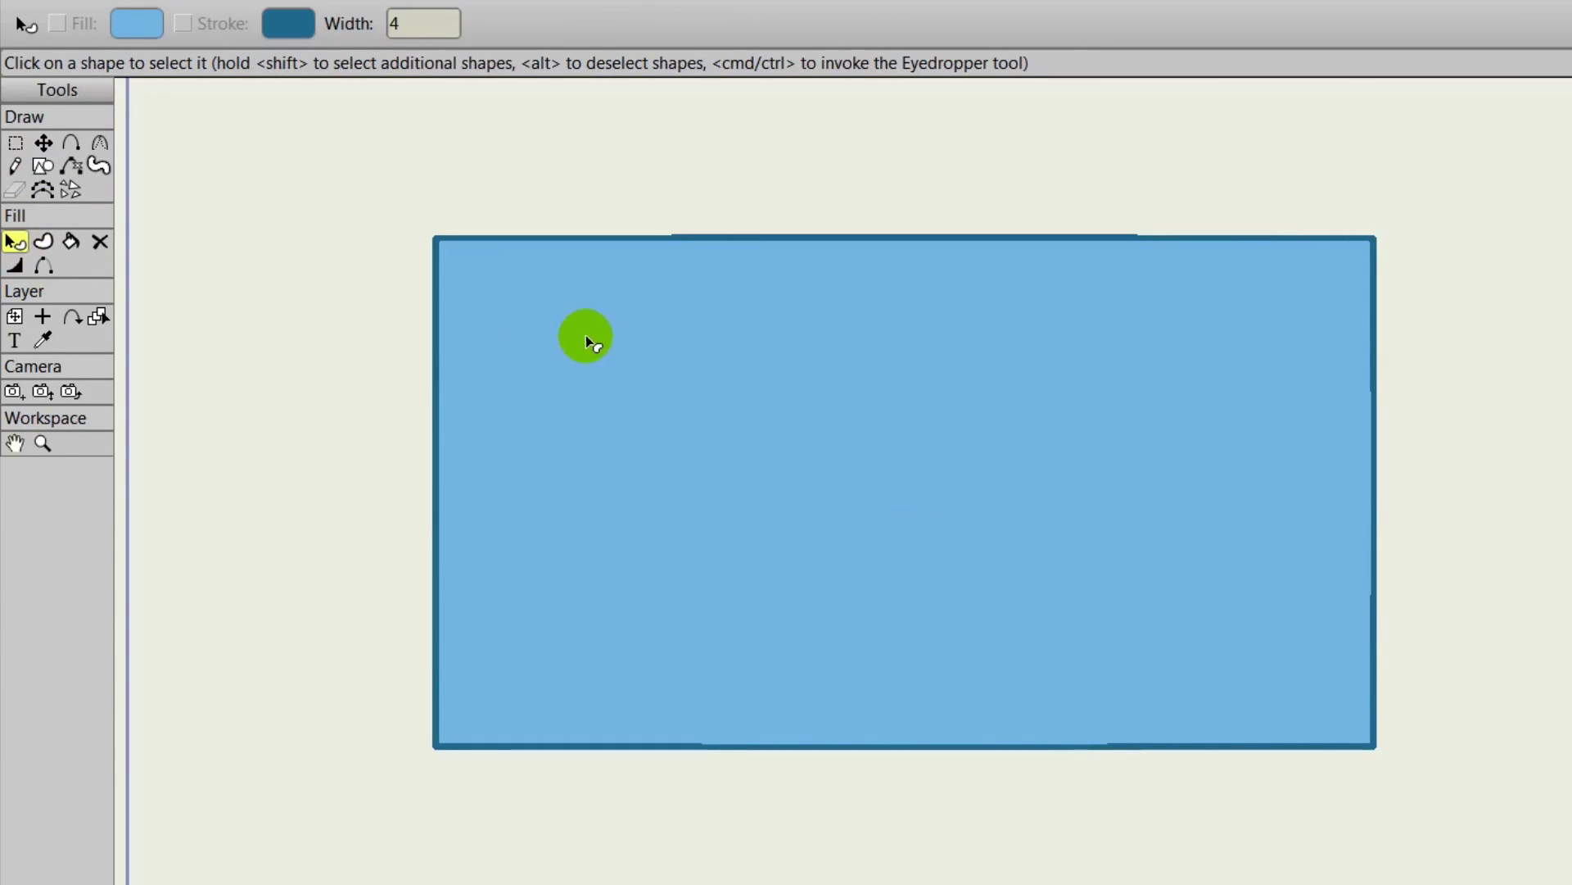
click(586, 336)
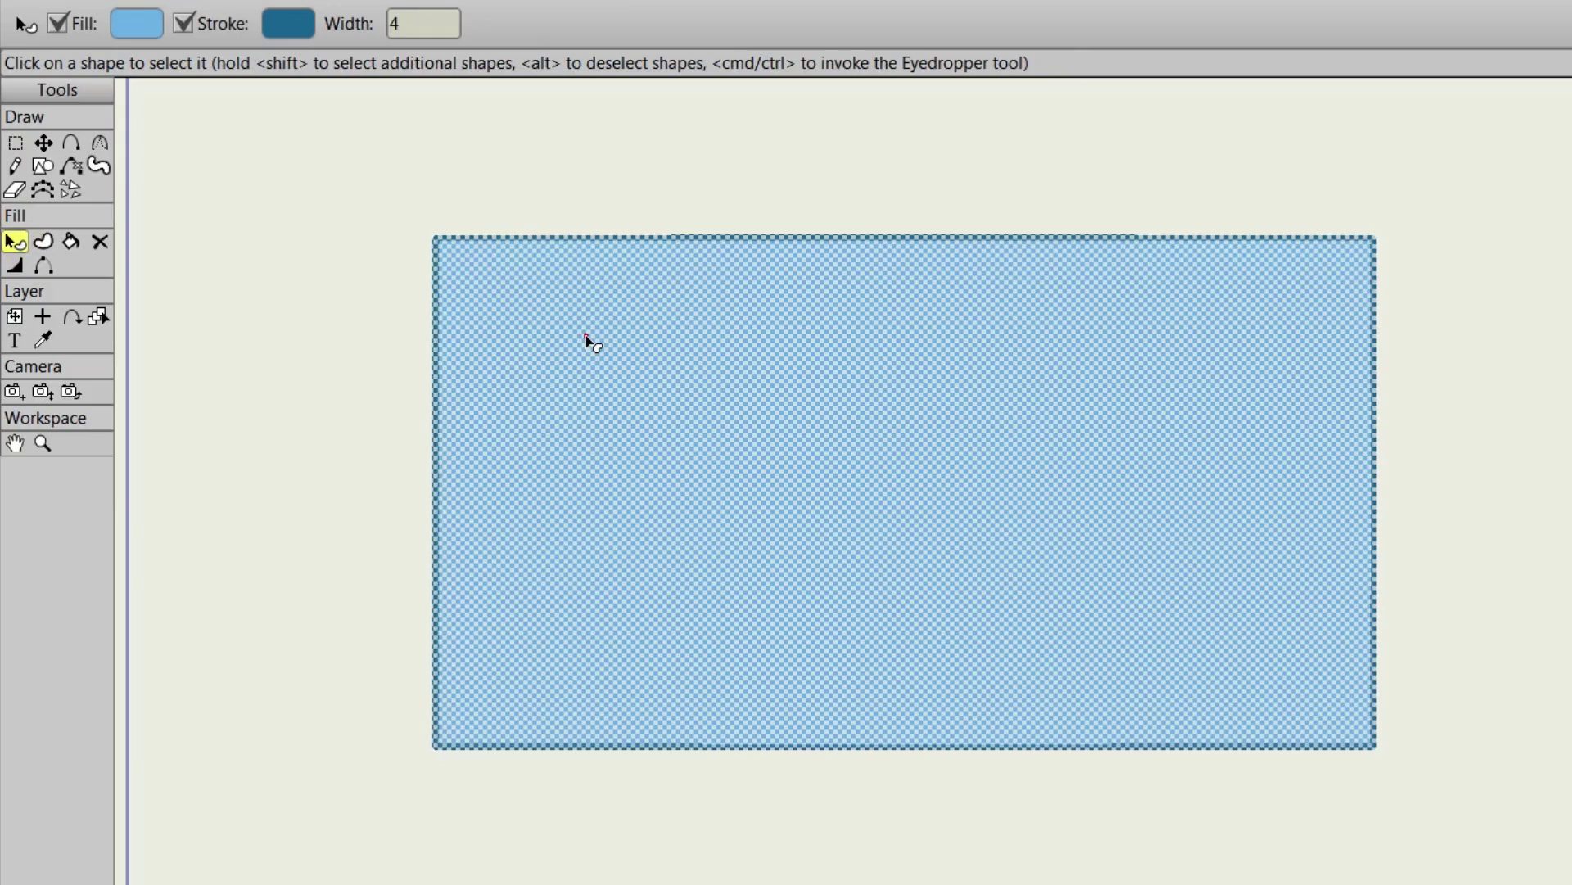
click(15, 189)
mouse_move(205, 232)
mouse_down()
mouse_move(318, 275)
mouse_move(436, 288)
mouse_move(327, 278)
mouse_move(387, 287)
mouse_move(352, 281)
mouse_move(245, 74)
mouse_move(316, 332)
mouse_move(308, 268)
mouse_move(499, 376)
mouse_move(769, 636)
mouse_move(909, 809)
mouse_up()
click(354, 264)
click(248, 105)
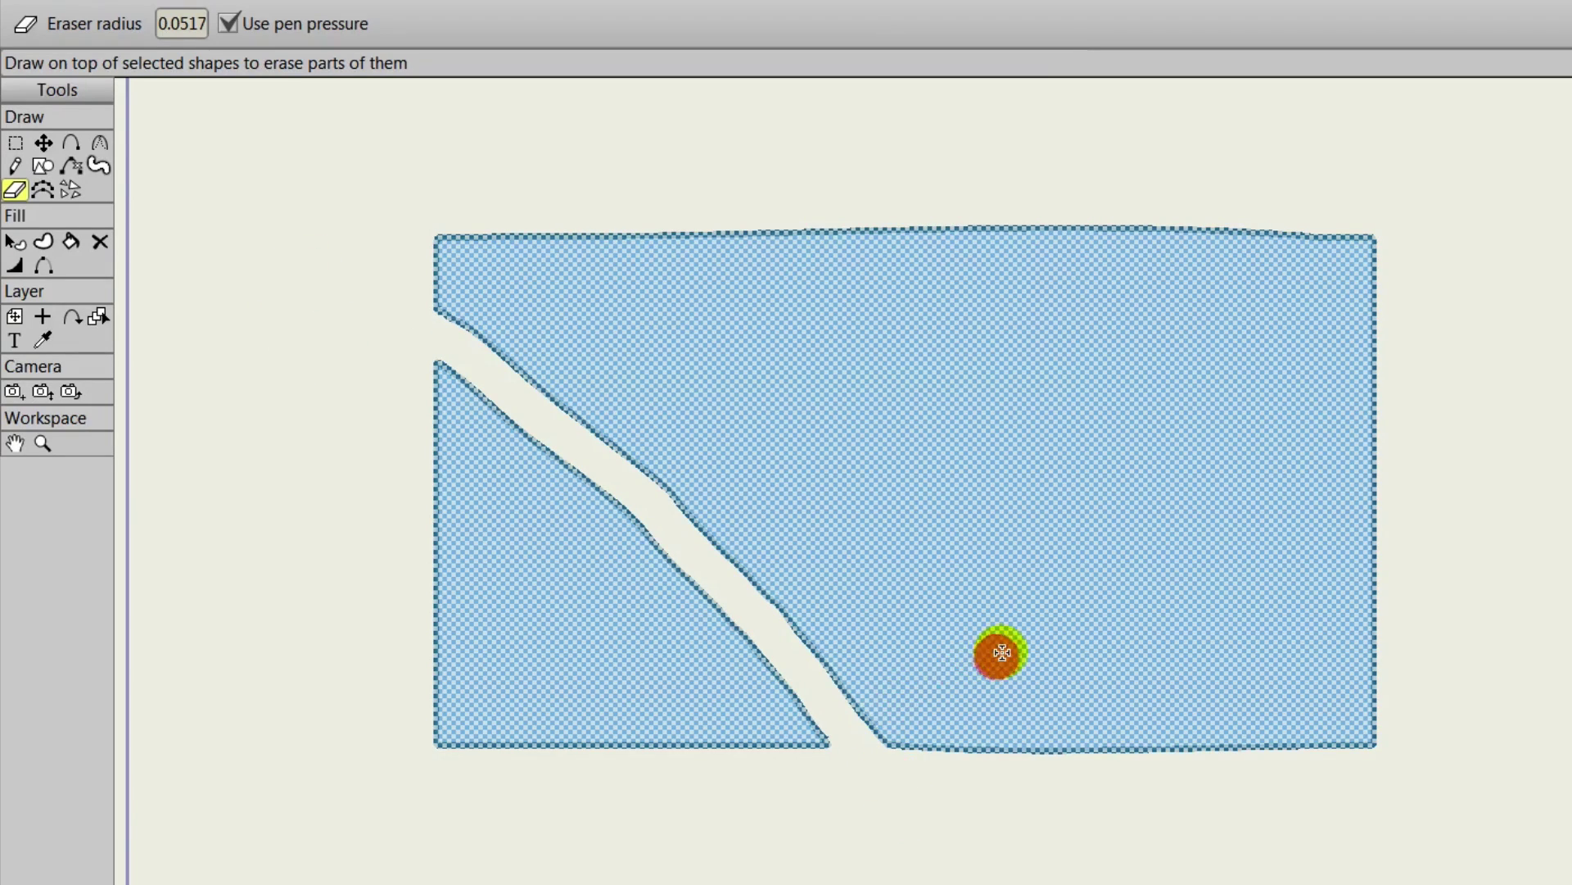
key(g)
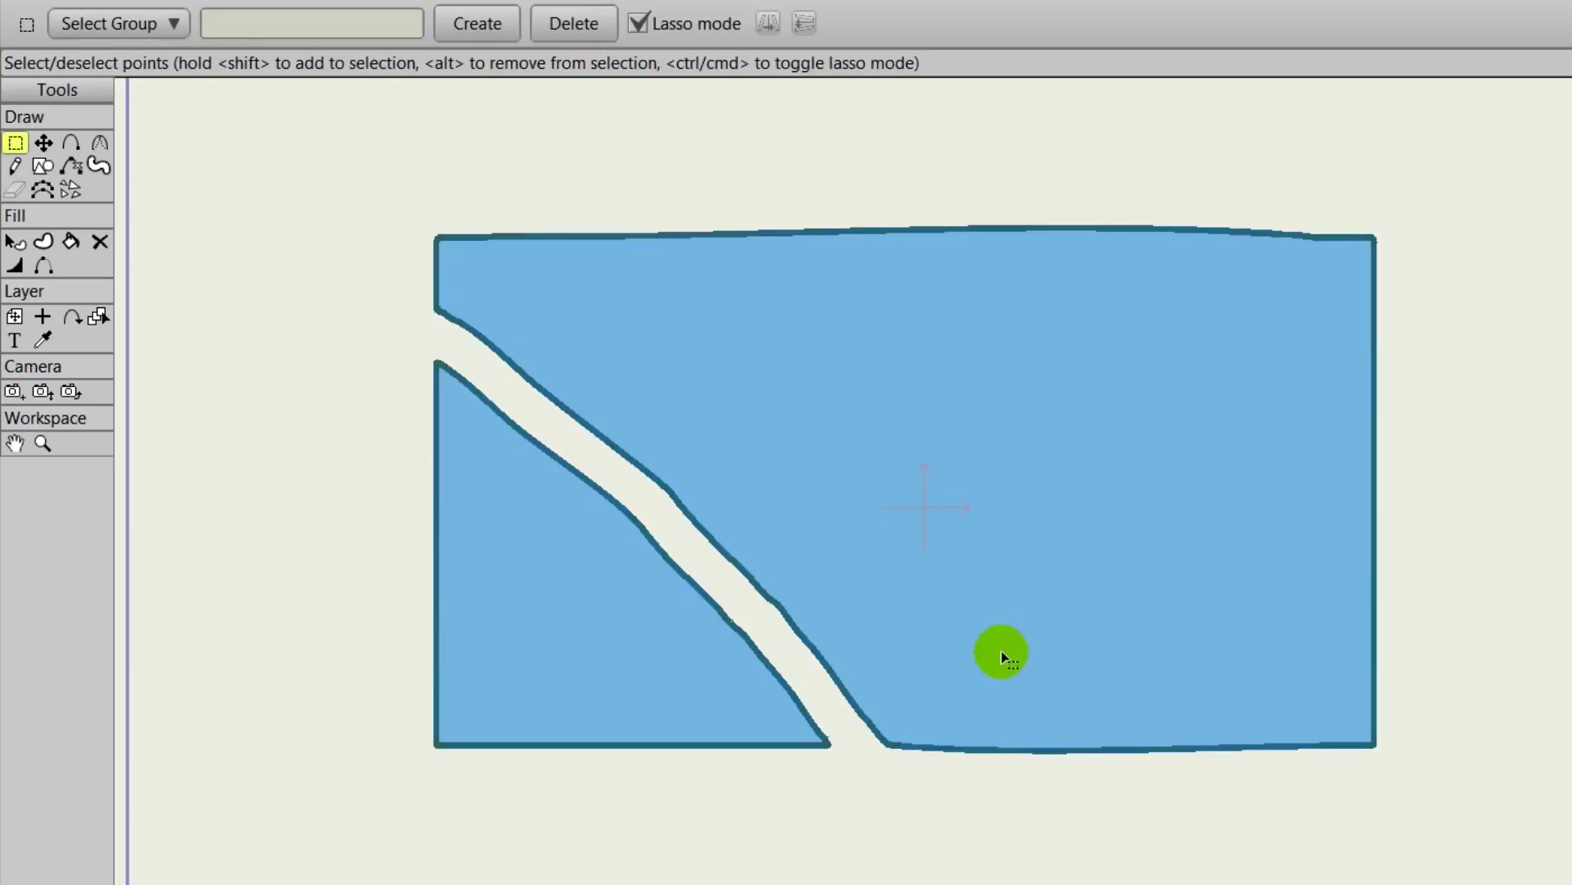
Select the split blue shape and erase a winding channel down through it.
click(13, 242)
click(827, 417)
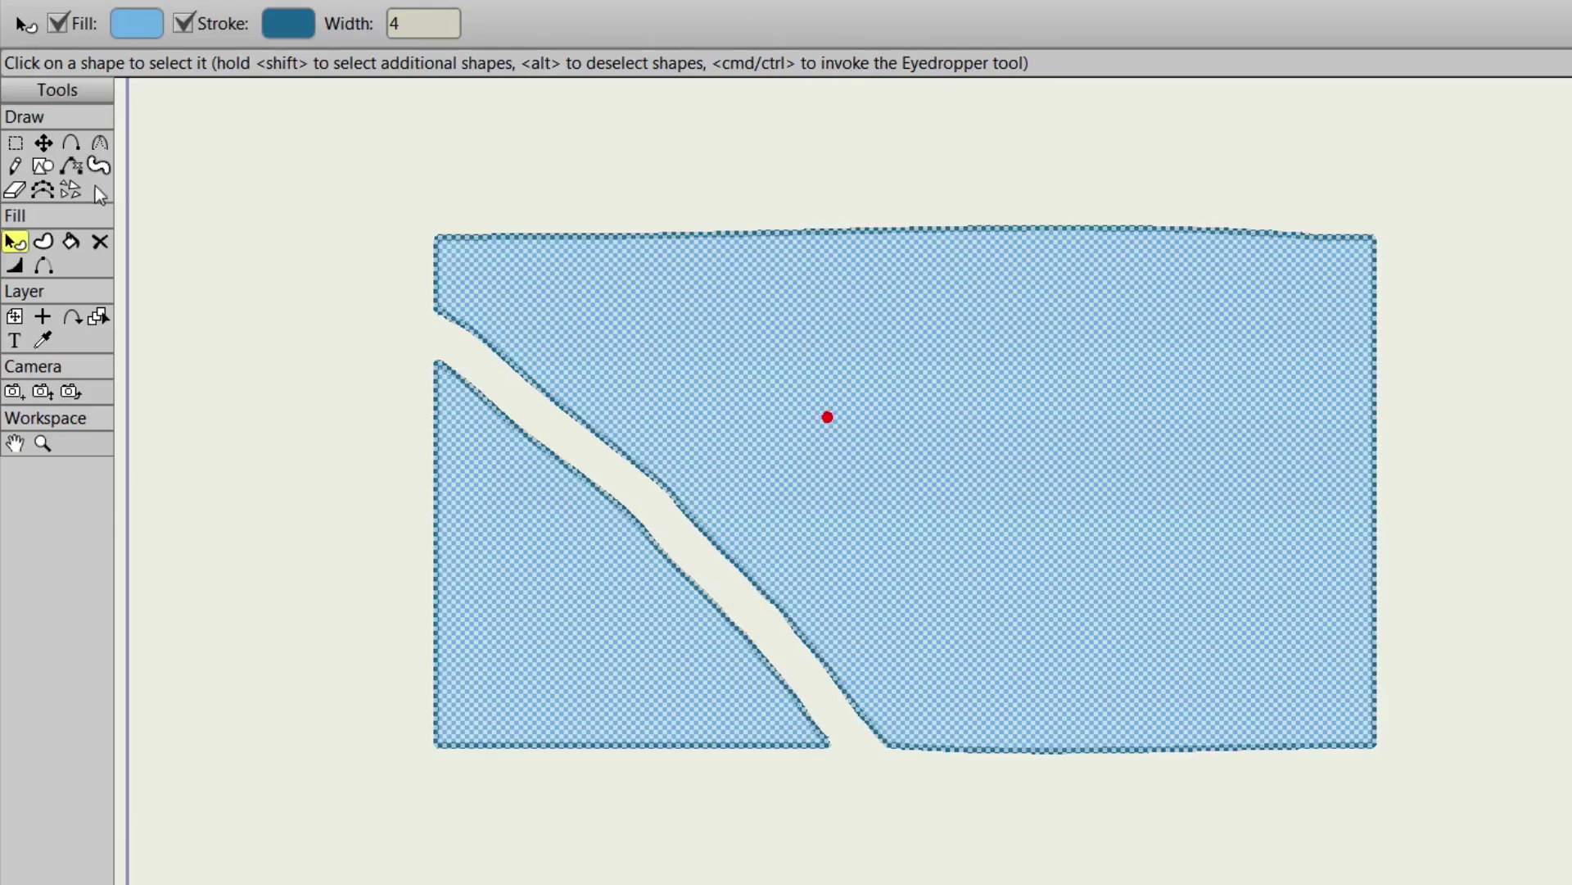
click(14, 188)
mouse_move(1471, 298)
mouse_down()
mouse_move(1193, 304)
mouse_move(1038, 364)
mouse_move(994, 472)
mouse_move(1247, 527)
mouse_move(1146, 634)
mouse_move(940, 543)
mouse_move(821, 348)
mouse_move(662, 252)
mouse_move(646, 341)
mouse_move(966, 679)
mouse_move(1045, 704)
mouse_move(1276, 683)
mouse_move(1485, 699)
mouse_up()
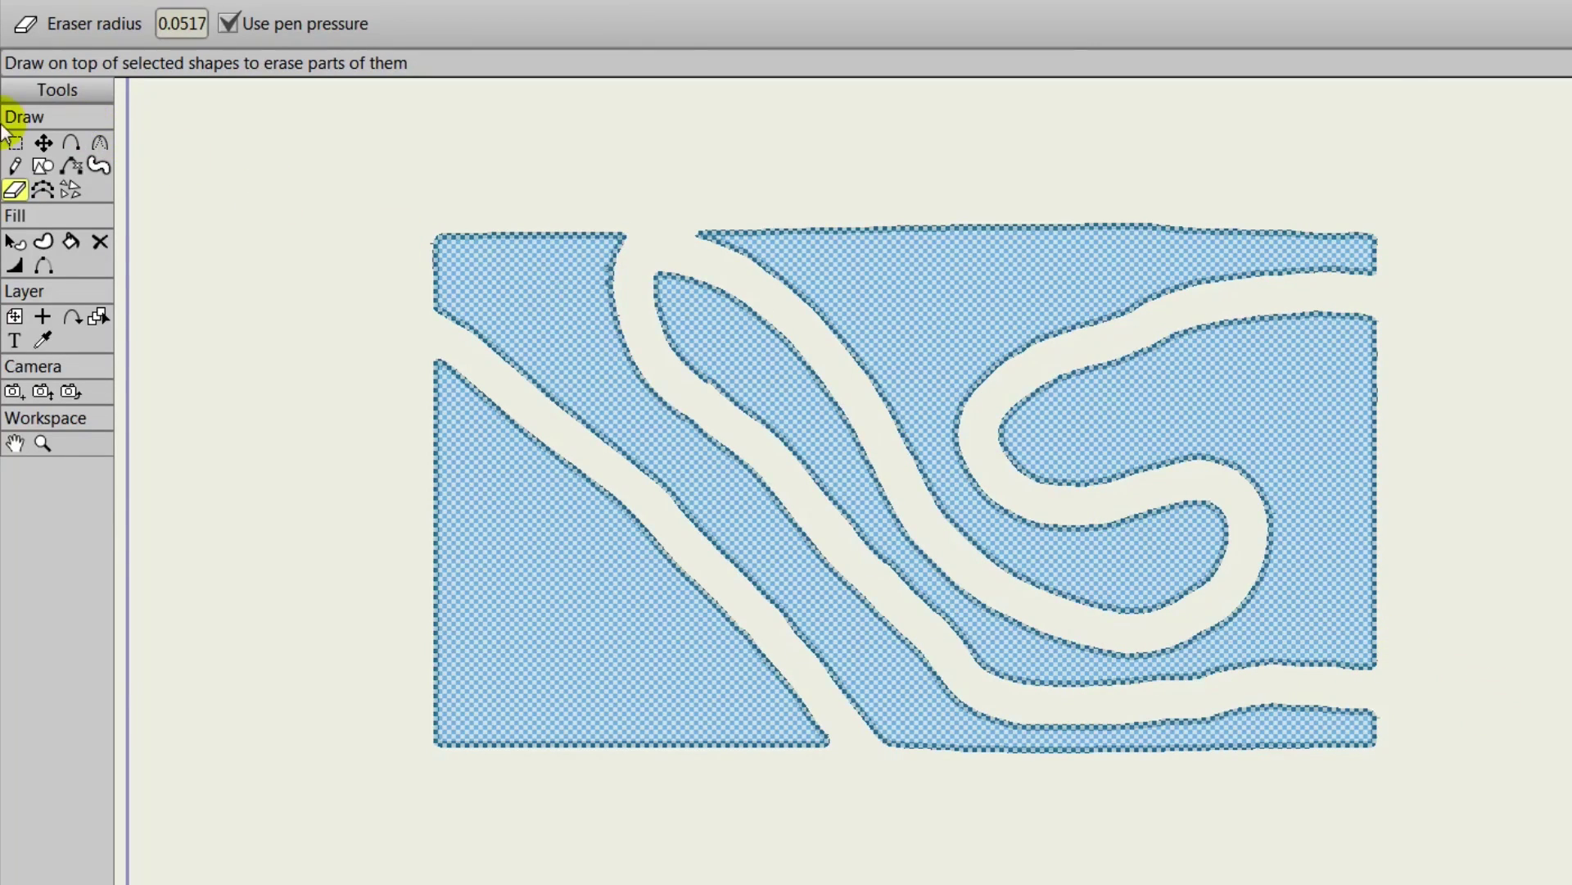
click(44, 144)
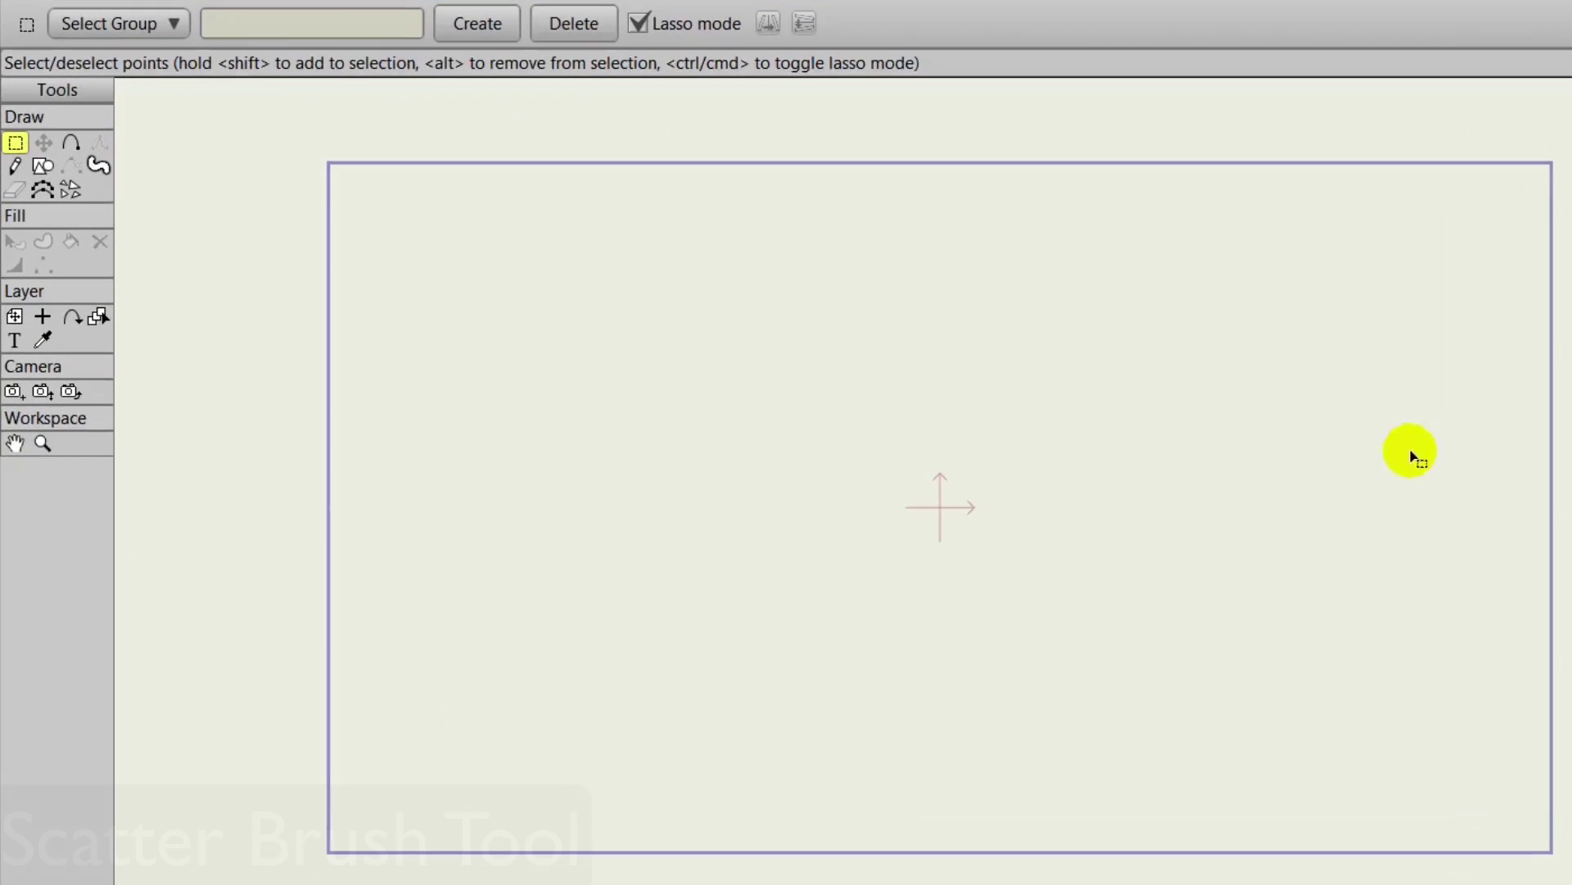
Set the scatter brush to the Leaves symbol set and paint a curving leaf trail.
click(81, 191)
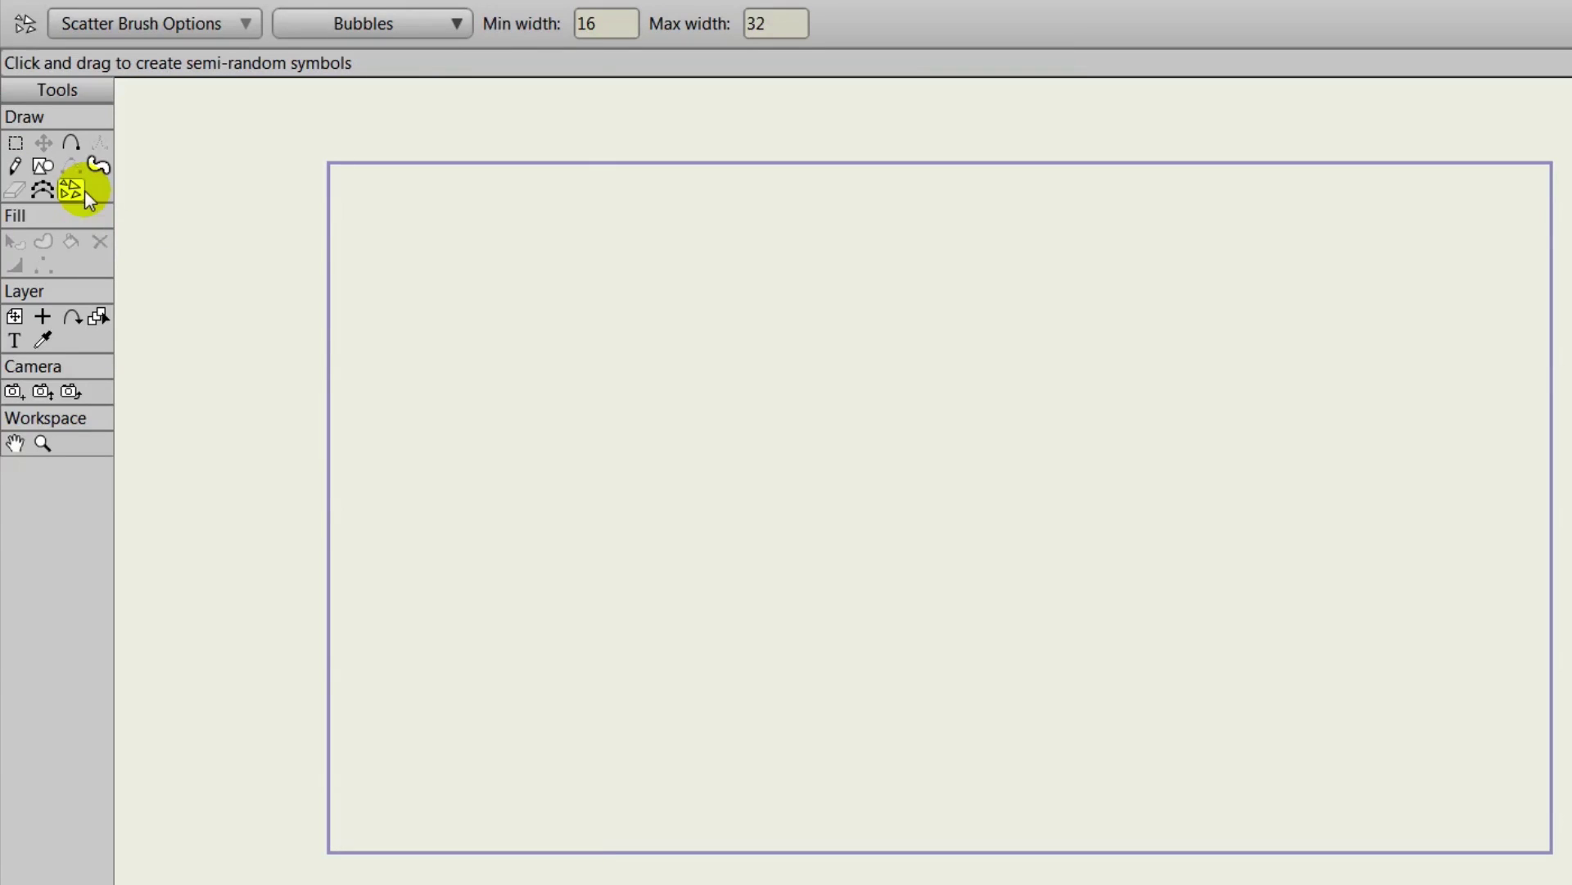
click(443, 25)
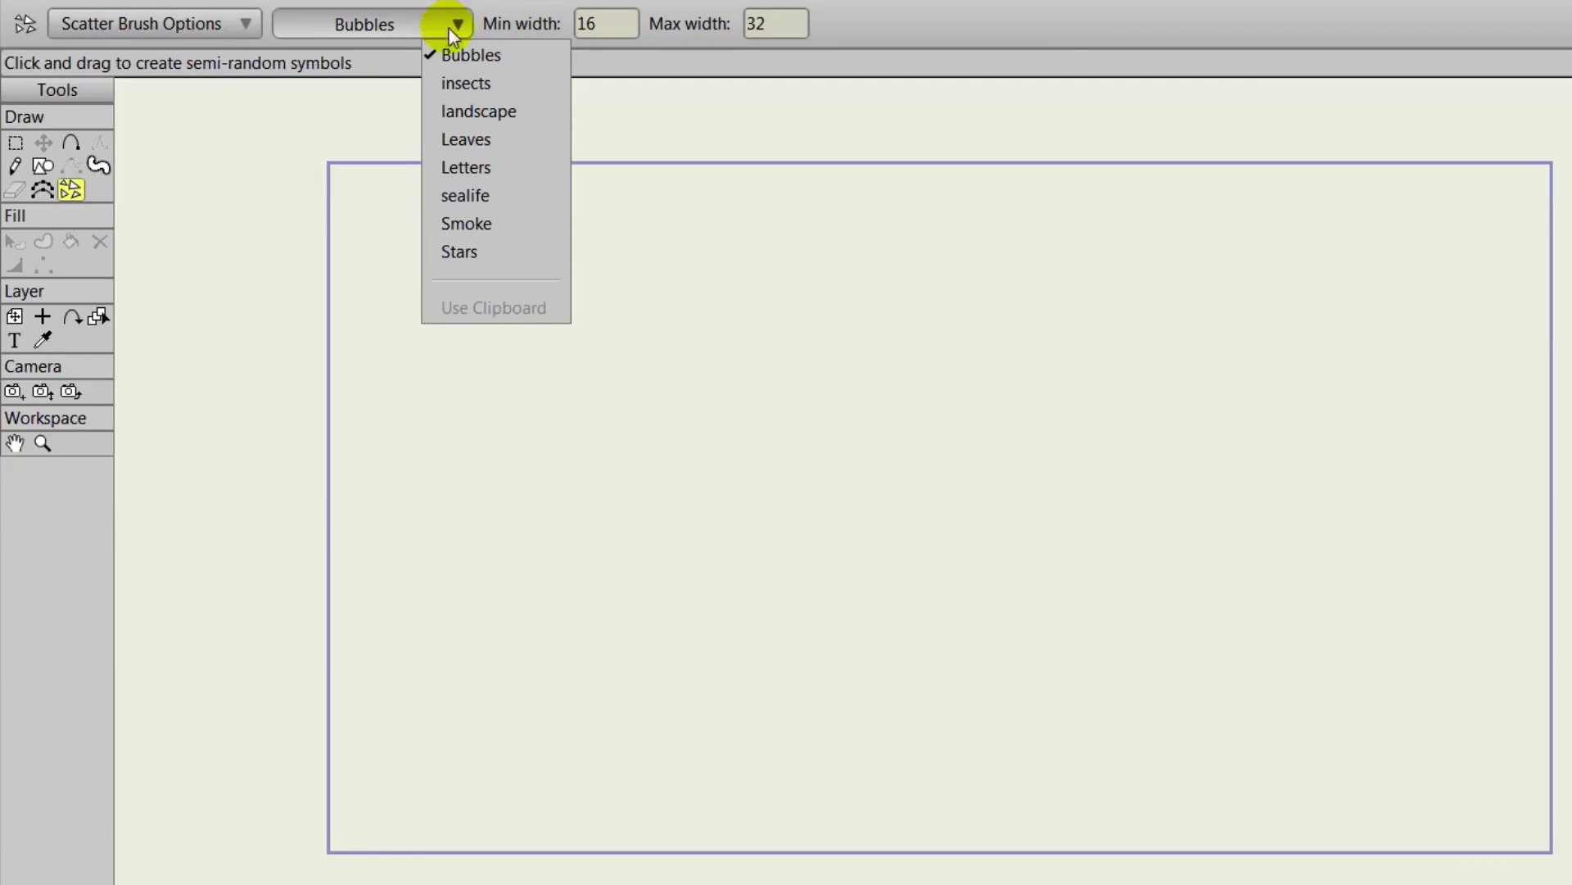
click(476, 139)
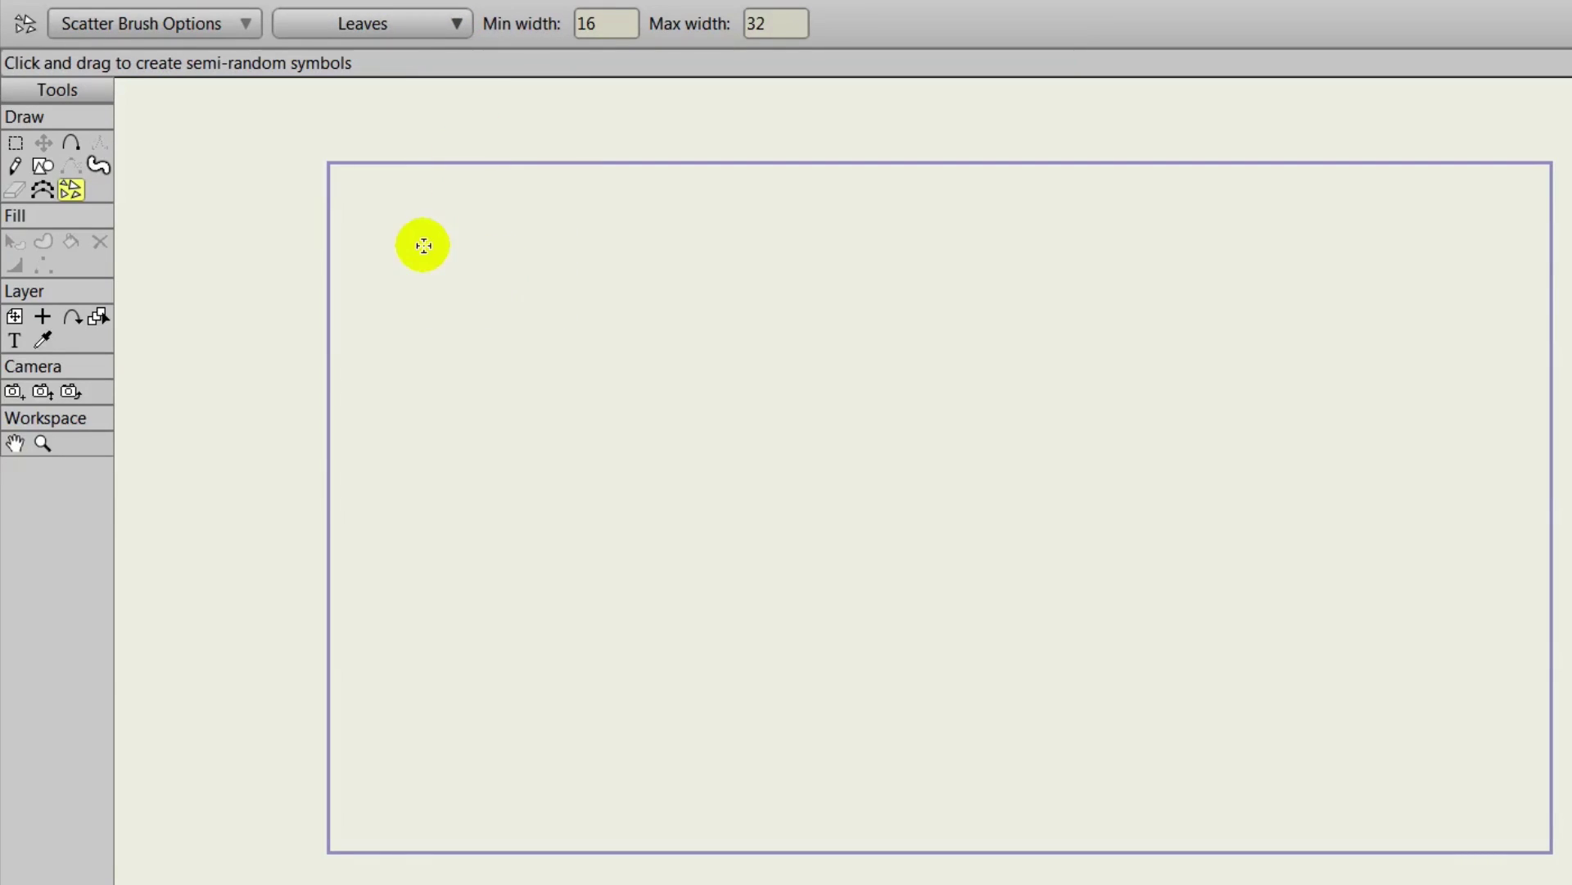
mouse_move(423, 245)
mouse_down()
mouse_move(516, 257)
mouse_move(570, 353)
mouse_move(581, 446)
mouse_move(647, 519)
mouse_move(742, 466)
mouse_move(830, 340)
mouse_move(986, 324)
mouse_move(952, 455)
mouse_move(779, 546)
mouse_move(825, 615)
mouse_move(1017, 492)
mouse_move(1156, 449)
mouse_move(1255, 496)
mouse_move(1301, 642)
mouse_move(1400, 642)
mouse_move(1429, 618)
mouse_up()
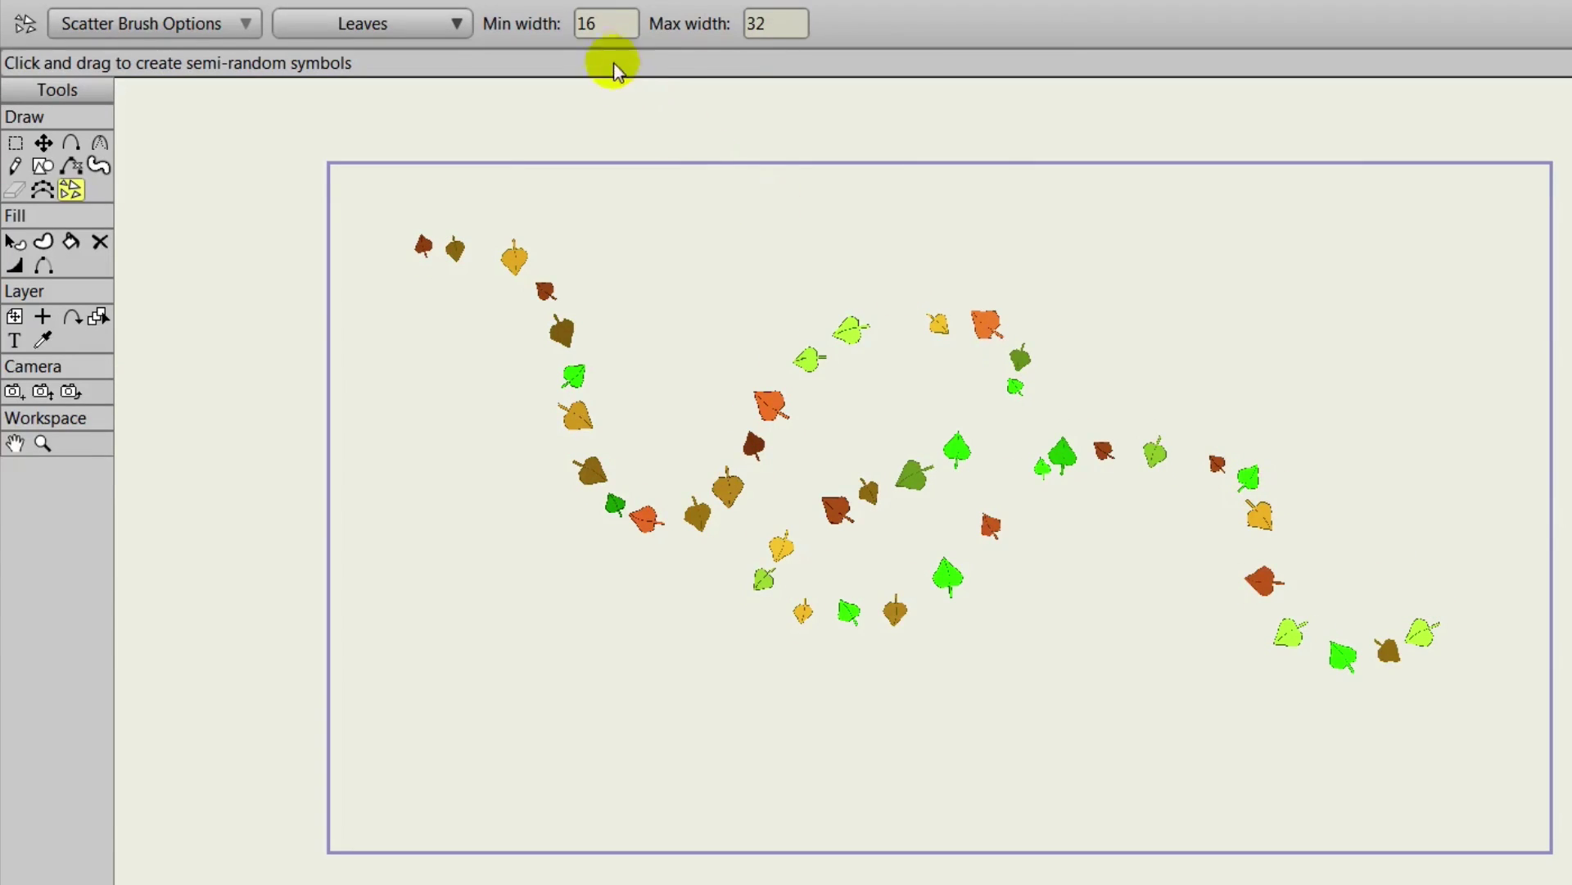
Set leaf widths to minimum 22 and maximum 38 and paint two more trails.
click(625, 27)
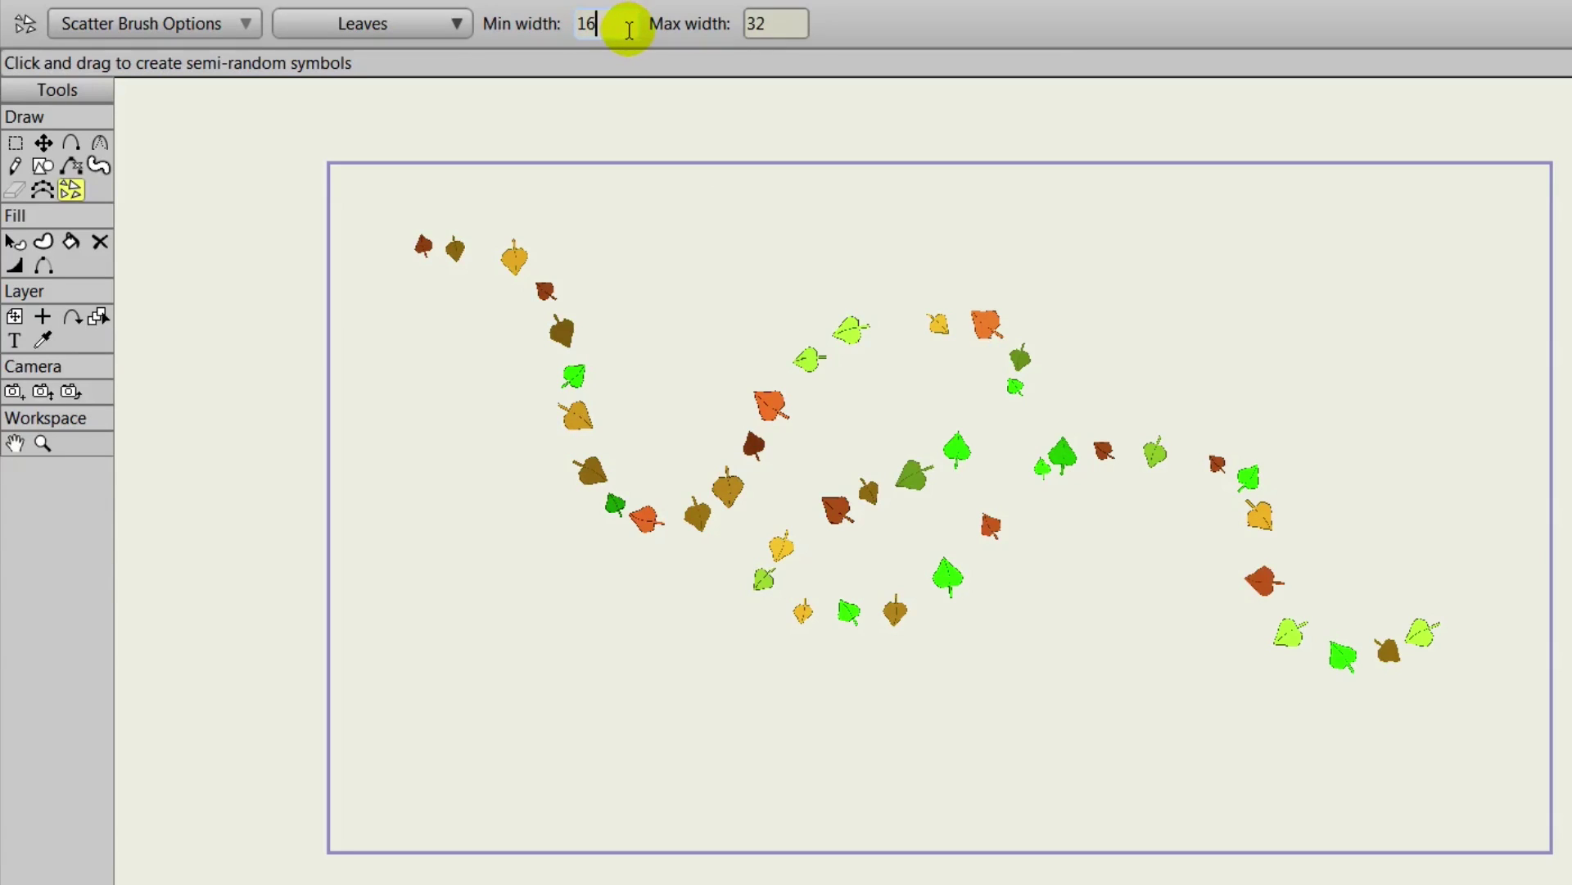
click(804, 18)
mouse_move(1039, 242)
mouse_down()
mouse_move(1271, 312)
mouse_move(1344, 376)
mouse_move(1409, 540)
mouse_up()
mouse_move(1556, 328)
mouse_down()
mouse_move(1351, 256)
mouse_move(1115, 145)
mouse_move(915, 189)
mouse_move(757, 315)
mouse_move(657, 368)
mouse_move(646, 353)
mouse_move(540, 347)
mouse_up()
Lasso-select all the leaf points and delete them.
click(15, 143)
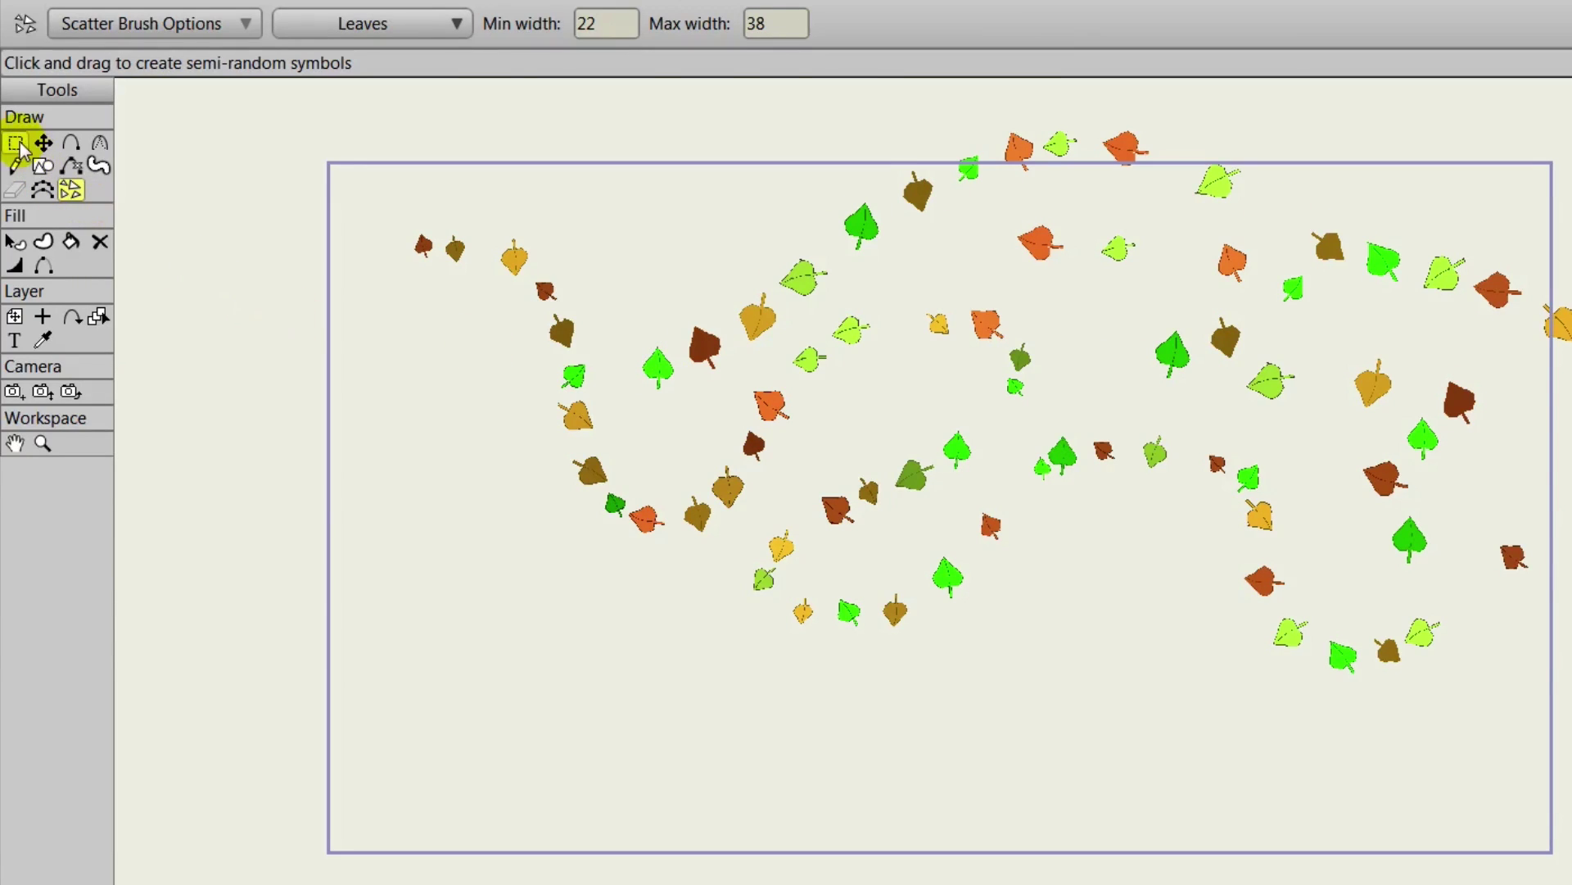
mouse_move(229, 109)
mouse_down()
mouse_move(254, 264)
mouse_move(407, 631)
mouse_move(814, 844)
mouse_move(1432, 818)
mouse_move(1381, 201)
mouse_move(795, 132)
mouse_move(215, 230)
mouse_up()
key(Delete)
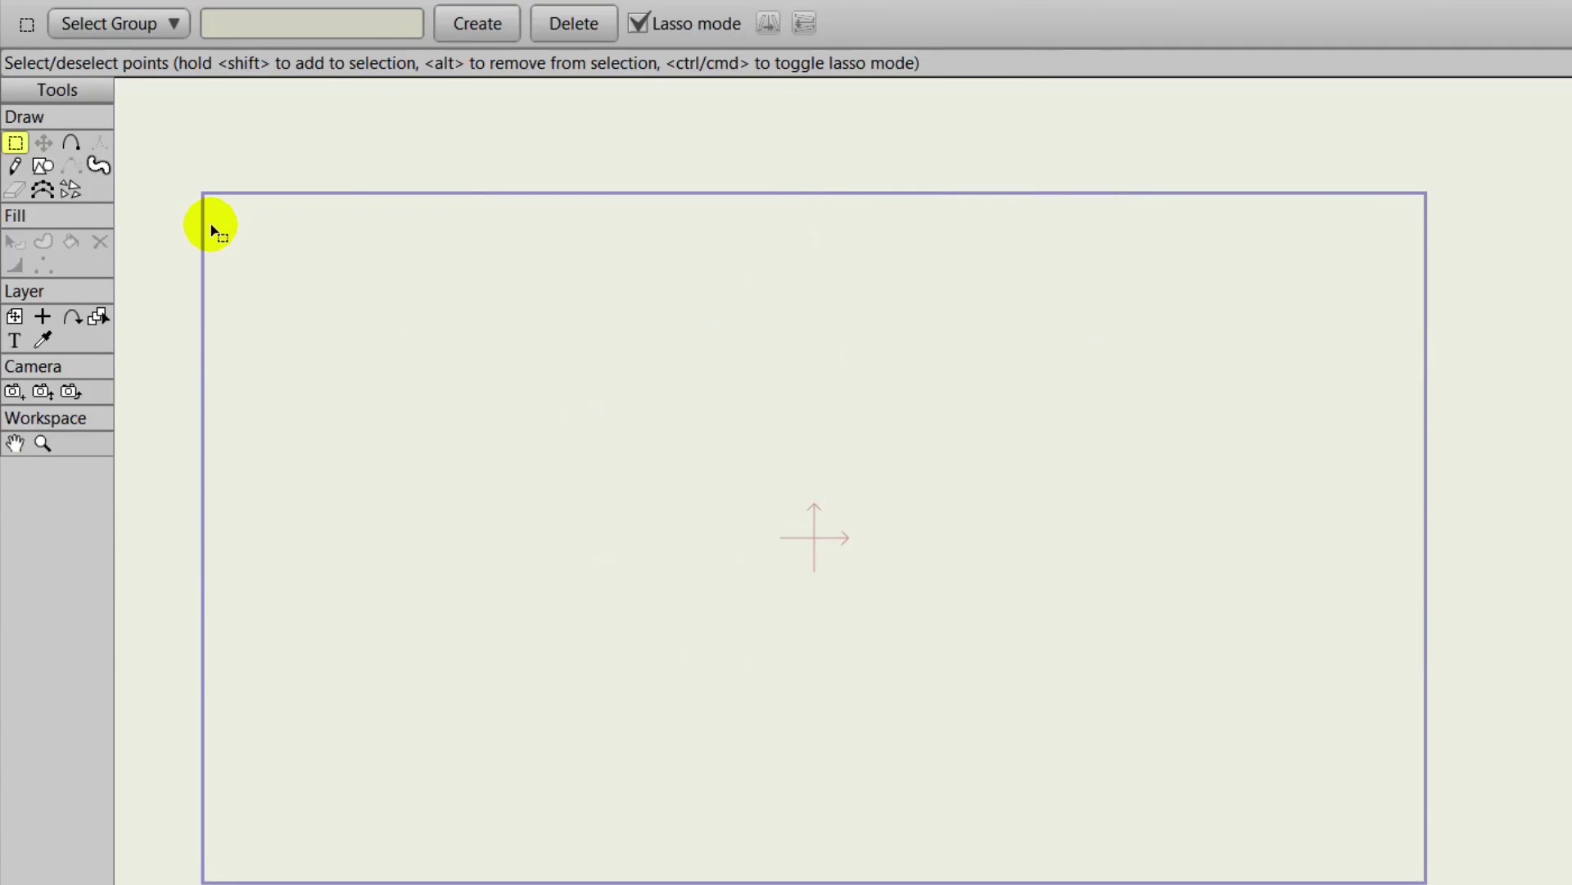
Draw a filled blue blob freehand, then select all of its points.
click(17, 167)
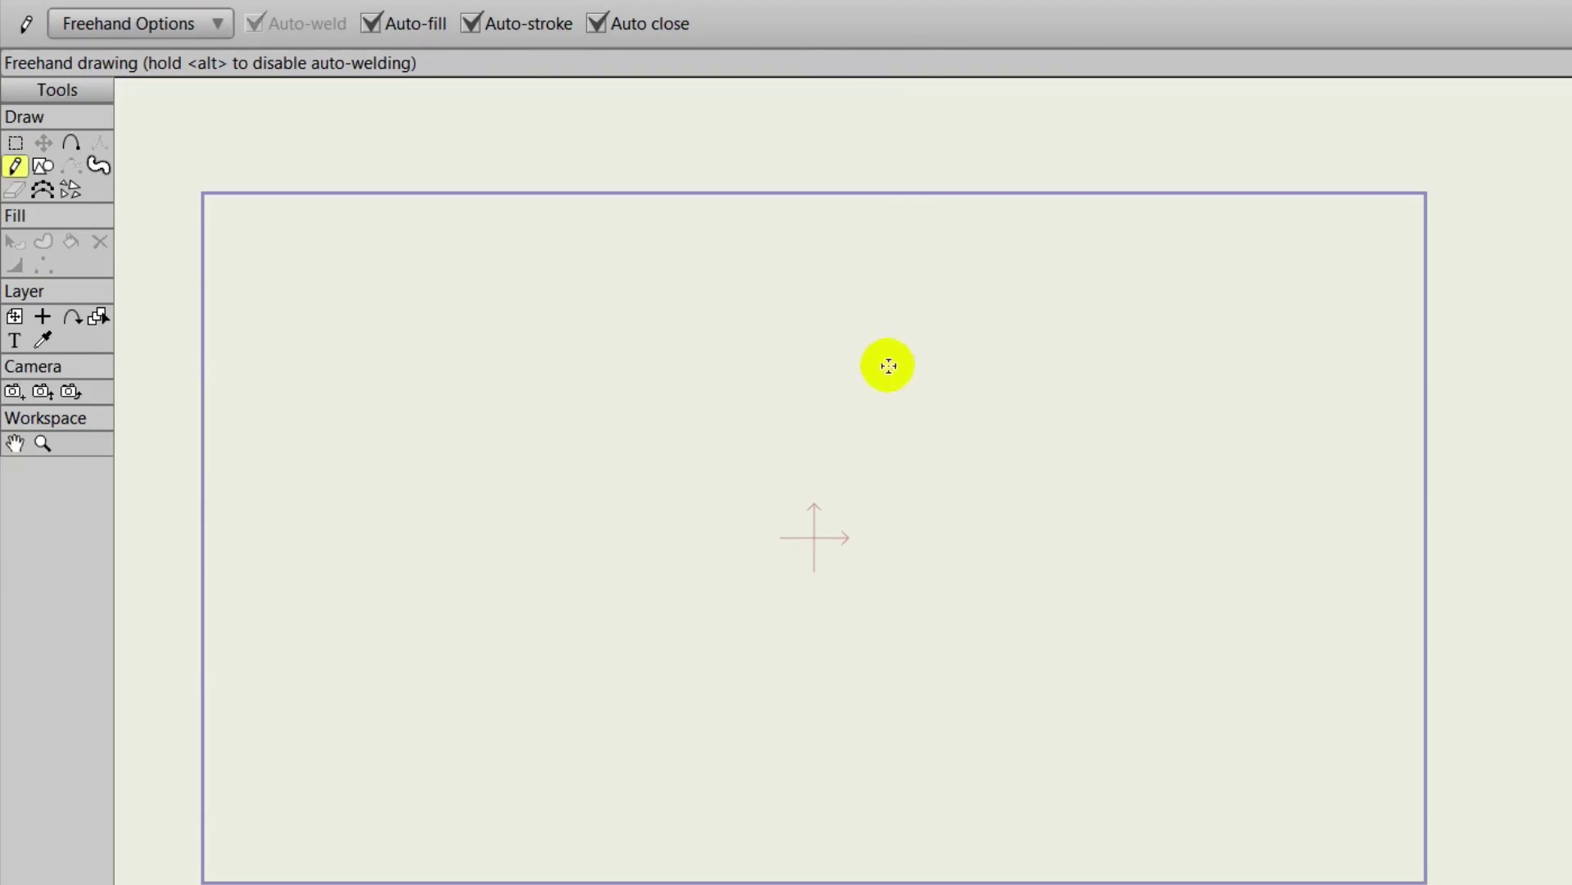
mouse_move(853, 359)
mouse_down()
mouse_move(847, 416)
mouse_move(788, 439)
mouse_move(857, 461)
mouse_move(841, 500)
mouse_move(888, 524)
mouse_move(859, 553)
mouse_move(954, 645)
mouse_move(1024, 550)
mouse_move(1095, 548)
mouse_move(1142, 496)
mouse_move(1145, 298)
mouse_move(978, 236)
mouse_move(915, 305)
mouse_up()
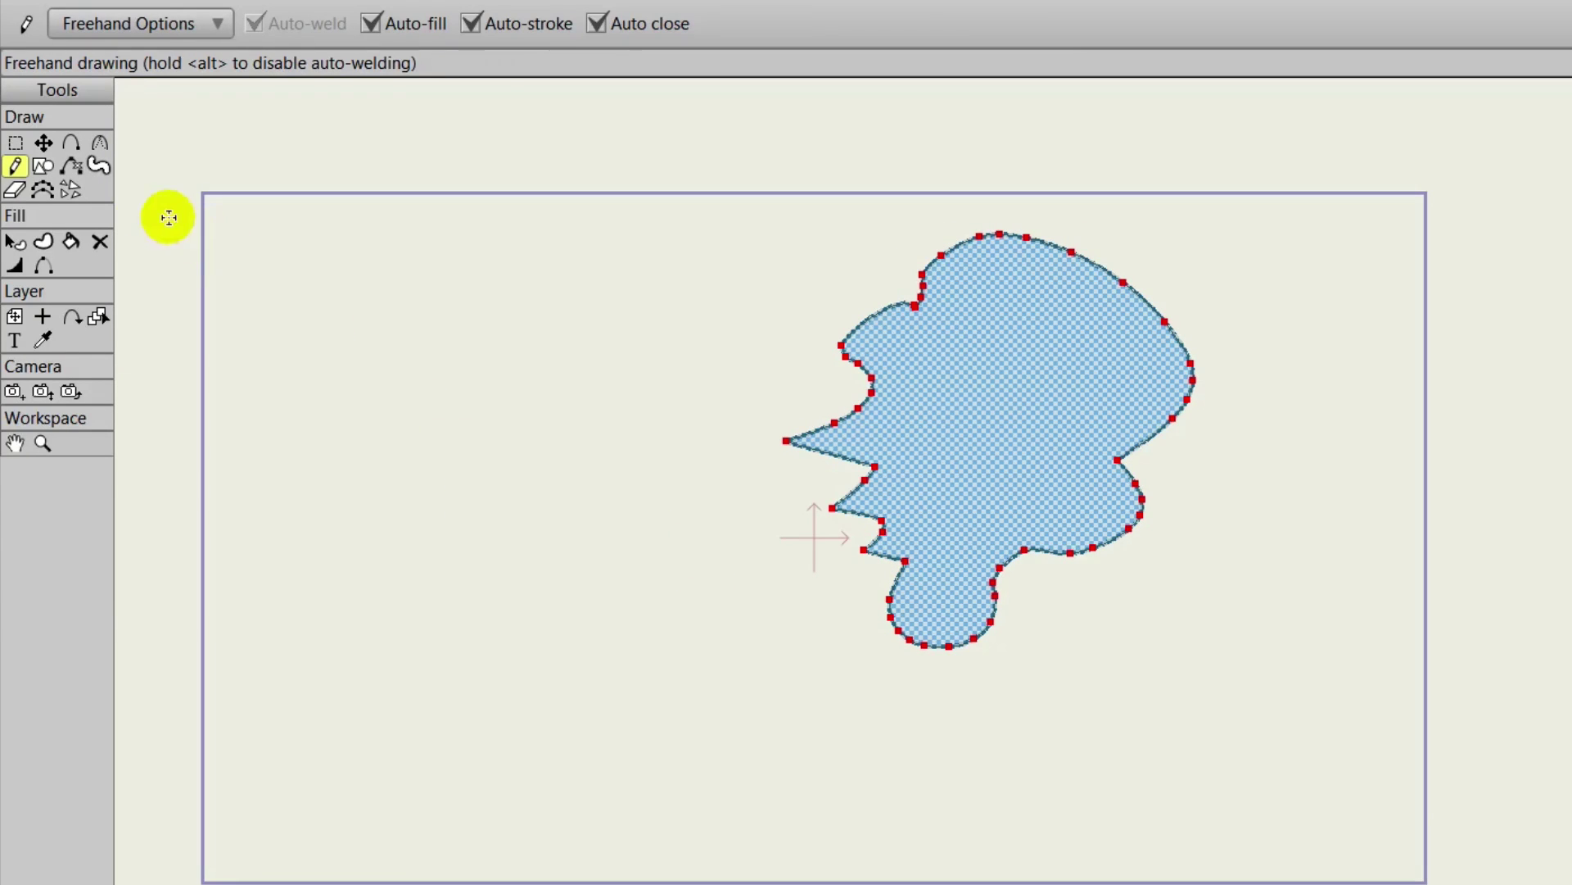
click(15, 143)
mouse_move(685, 161)
mouse_down()
mouse_move(673, 477)
mouse_move(923, 779)
mouse_move(1352, 614)
mouse_move(1274, 275)
mouse_move(905, 176)
mouse_move(702, 208)
mouse_up()
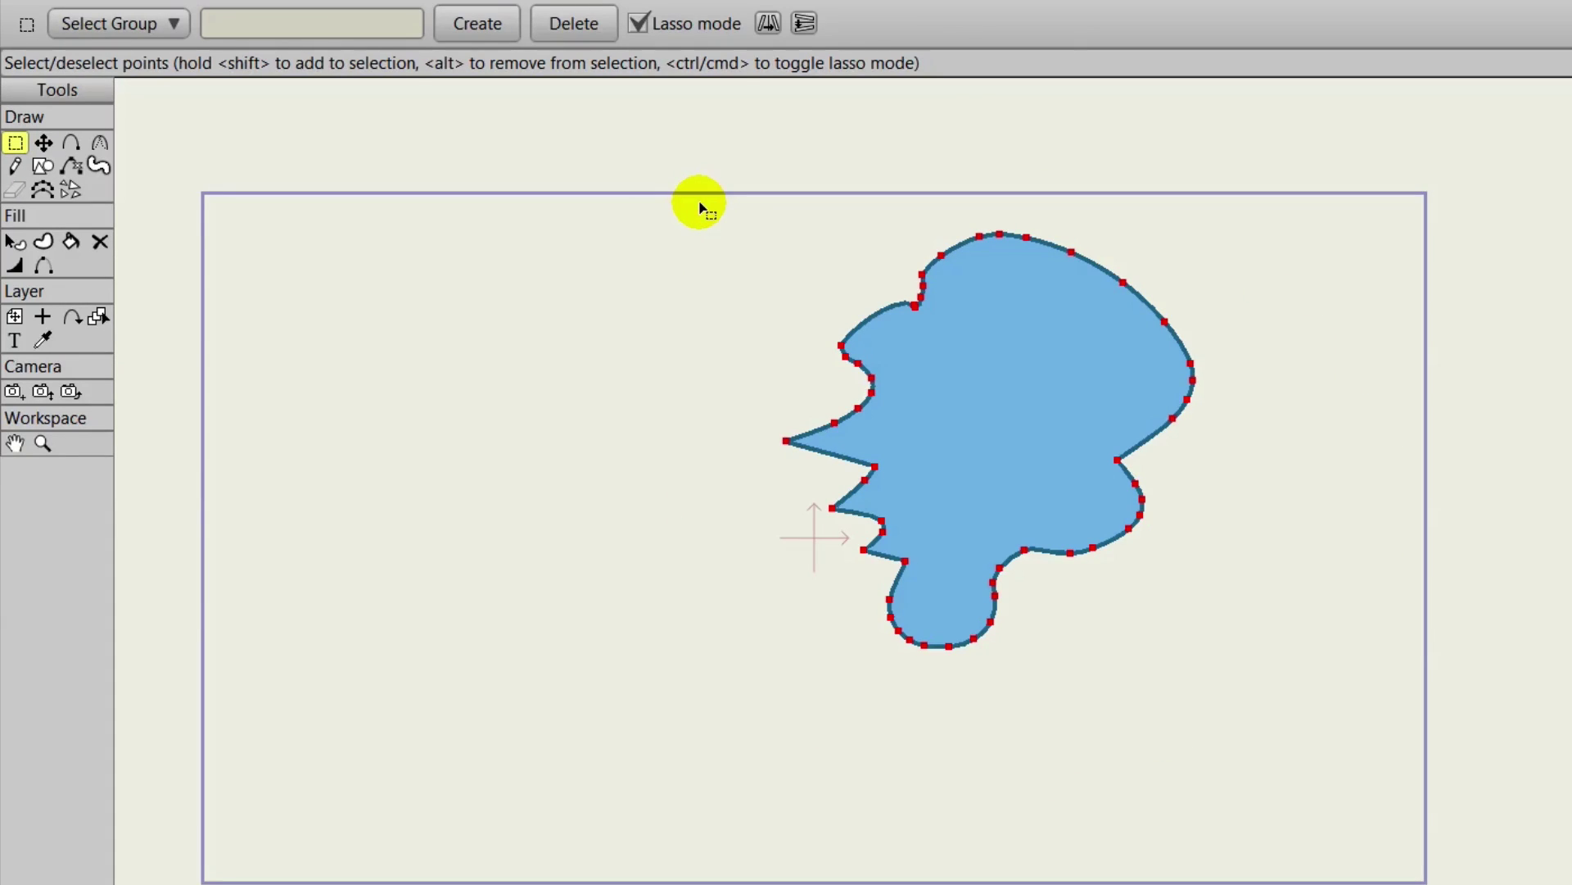
Set the Scatter Brush to Use Clipboard and paint trails of small blob copies.
click(71, 189)
click(454, 23)
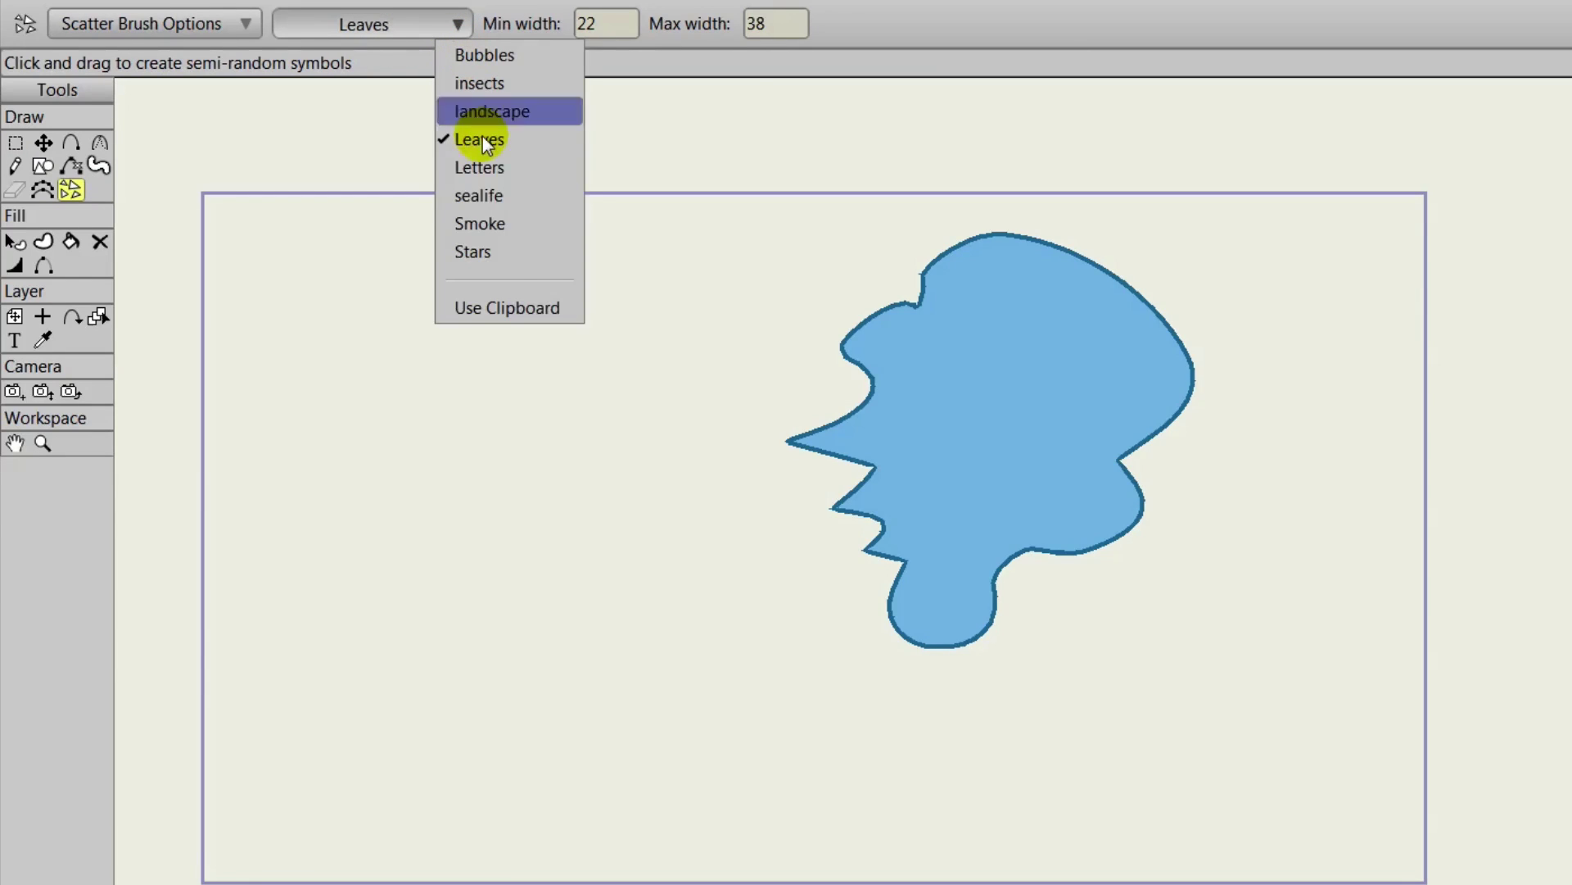
click(495, 310)
mouse_move(241, 168)
mouse_down()
mouse_move(391, 233)
mouse_move(344, 484)
mouse_move(624, 323)
mouse_move(621, 685)
mouse_move(935, 803)
mouse_move(1270, 562)
mouse_move(1299, 232)
mouse_move(705, 221)
mouse_move(1047, 113)
mouse_move(1539, 230)
mouse_move(1291, 701)
mouse_move(1204, 586)
mouse_move(780, 257)
mouse_move(720, 552)
mouse_move(322, 724)
mouse_move(460, 796)
mouse_up()
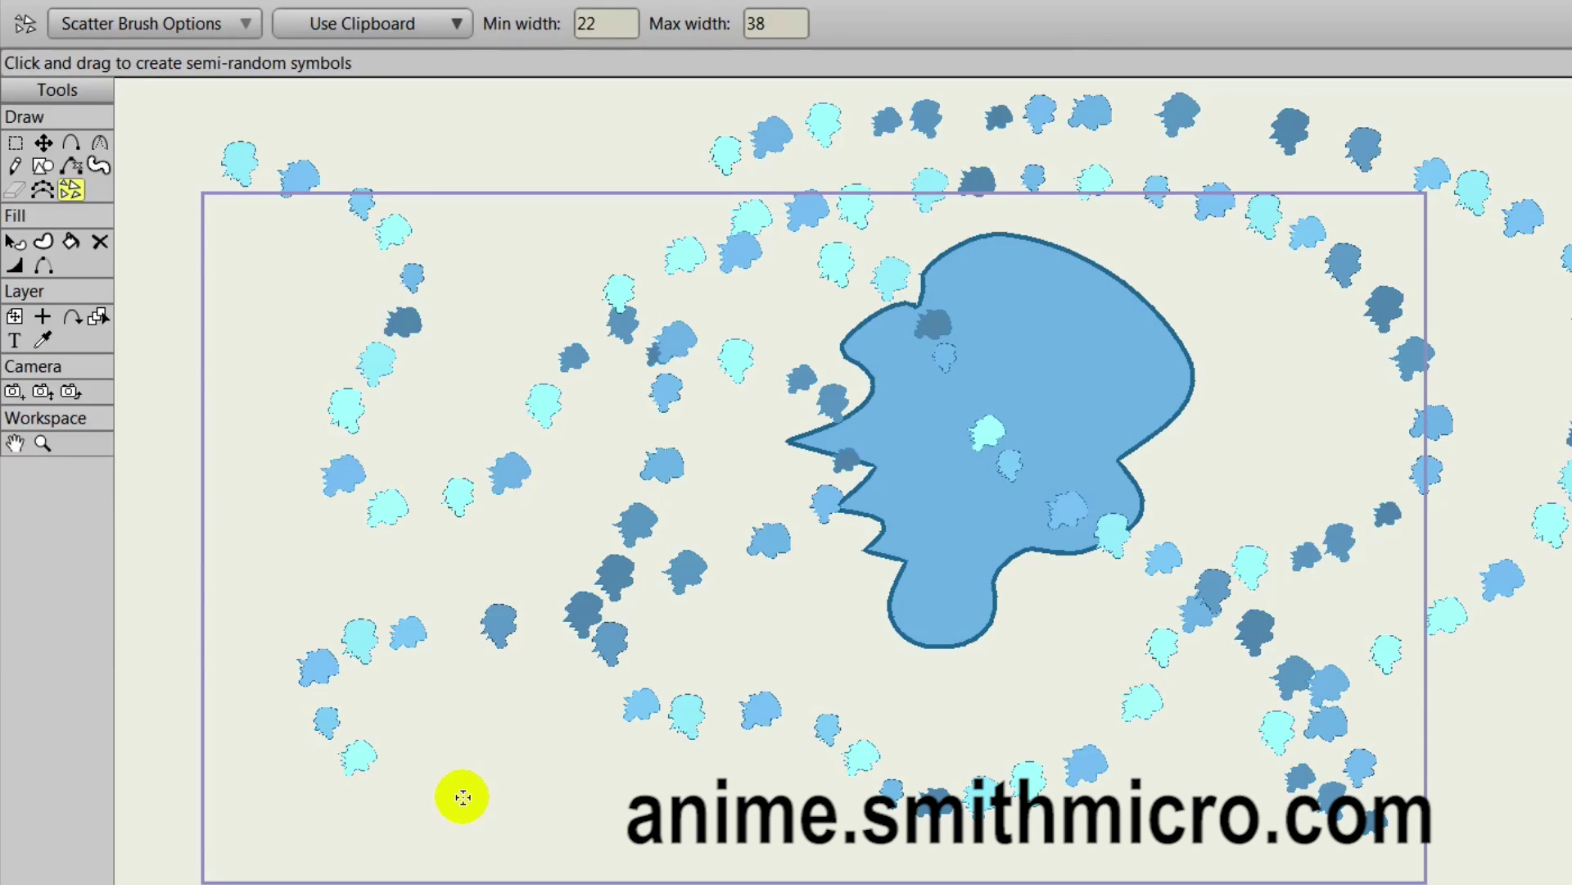